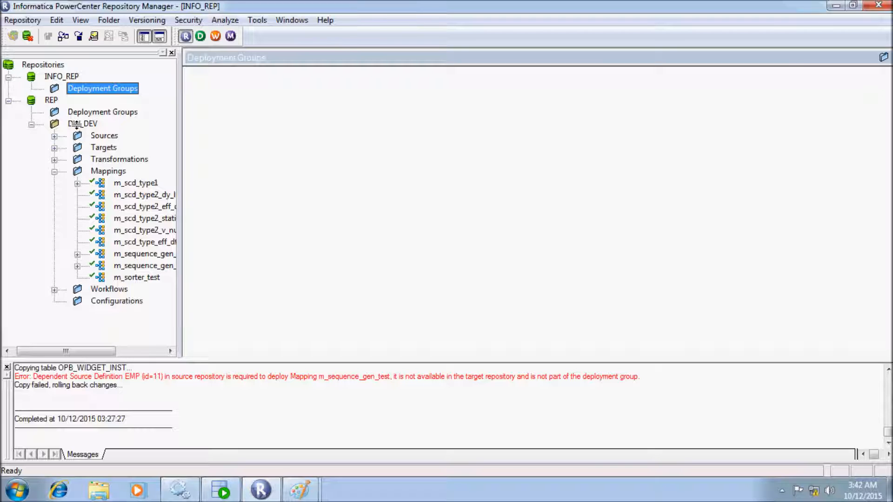
click(76, 111)
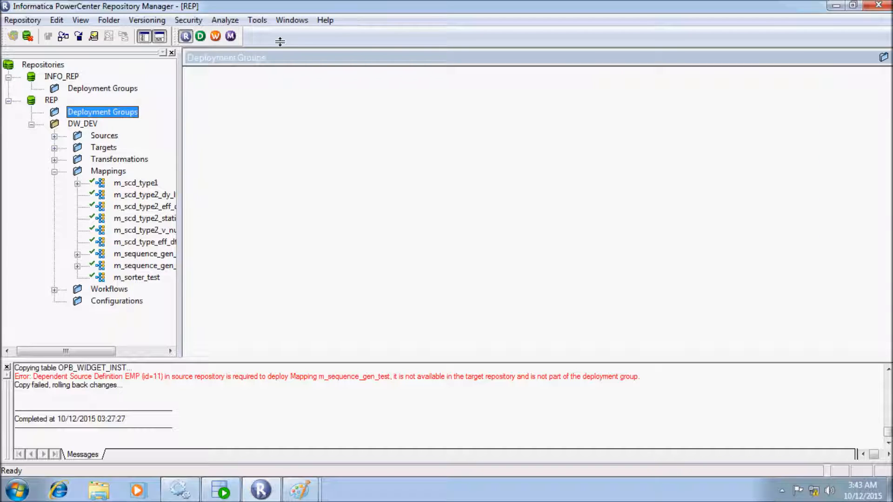
click(254, 19)
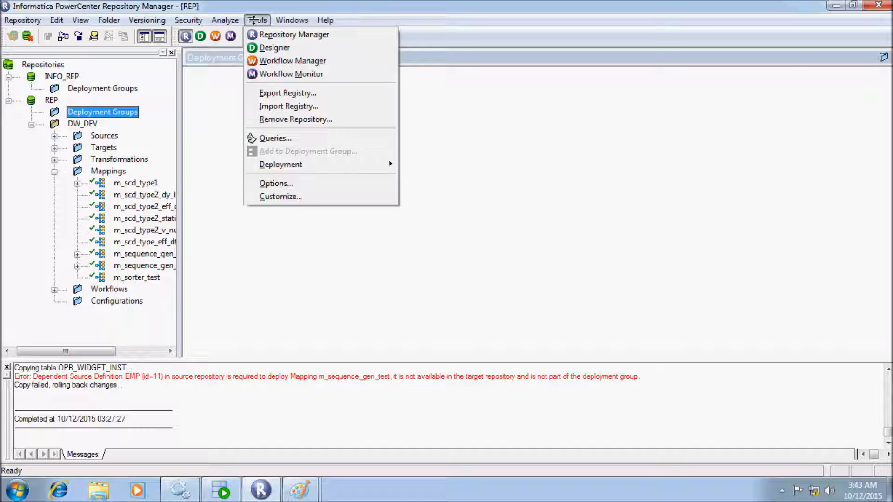
mouse_move(282, 163)
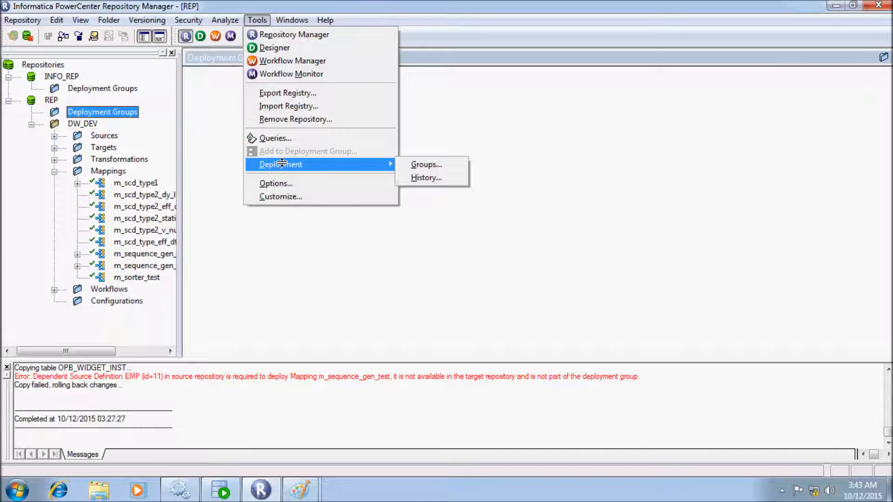
click(432, 160)
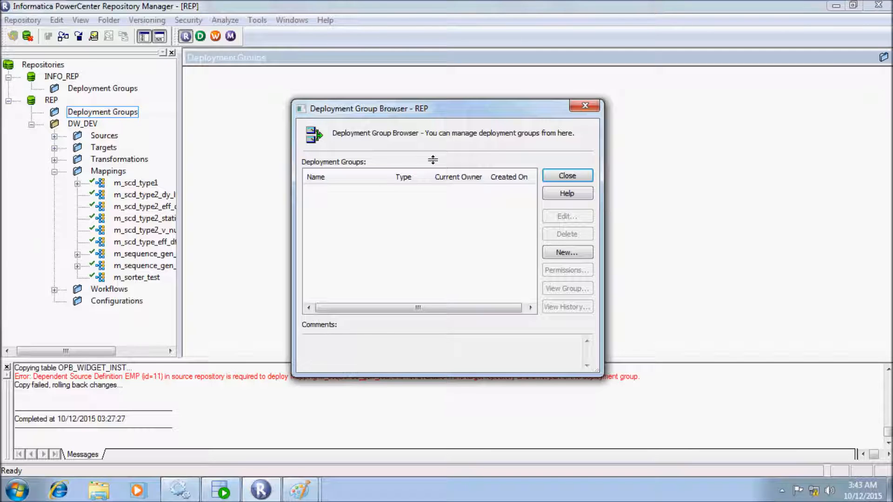
click(567, 252)
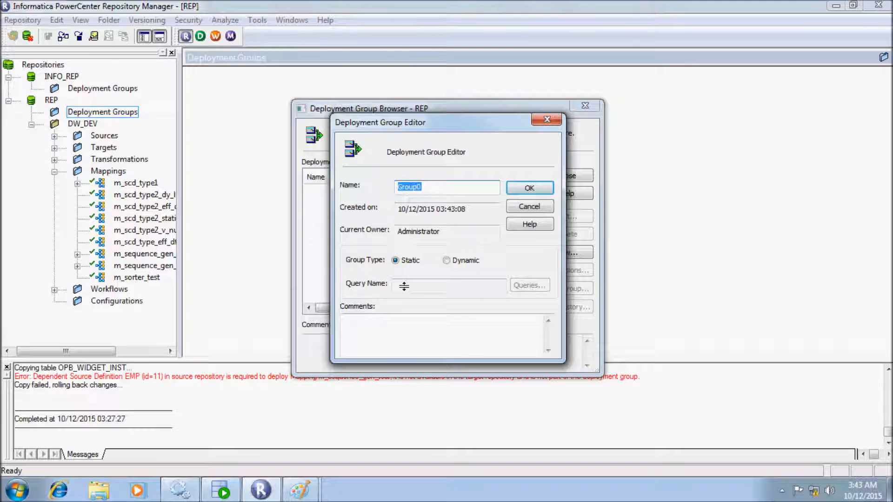
click(525, 207)
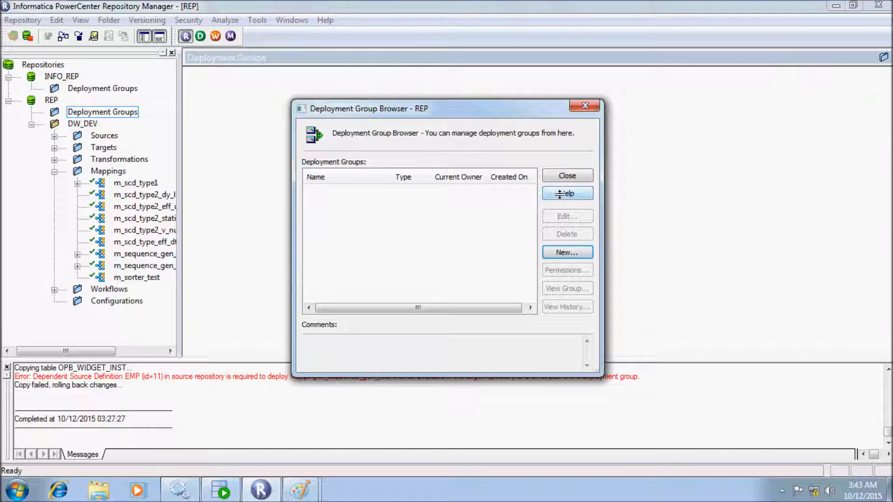
click(564, 175)
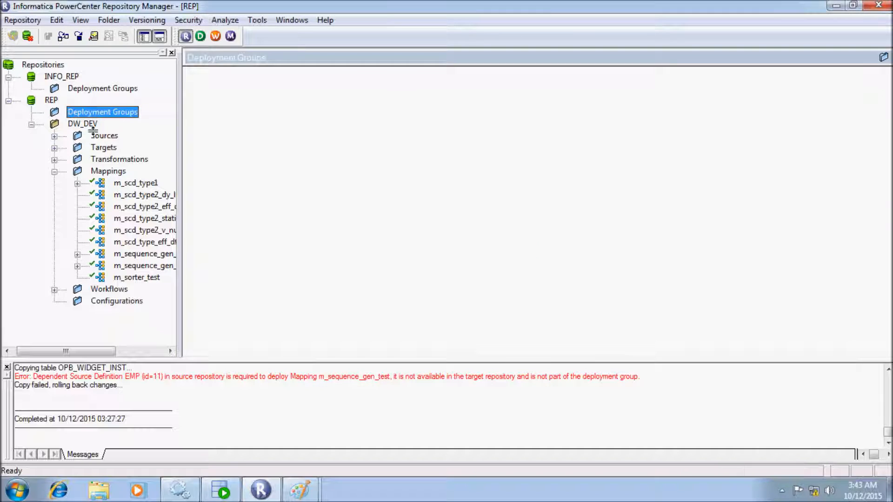
Start creating a new deployment group in the REP repository and begin editing its name
right_click(77, 112)
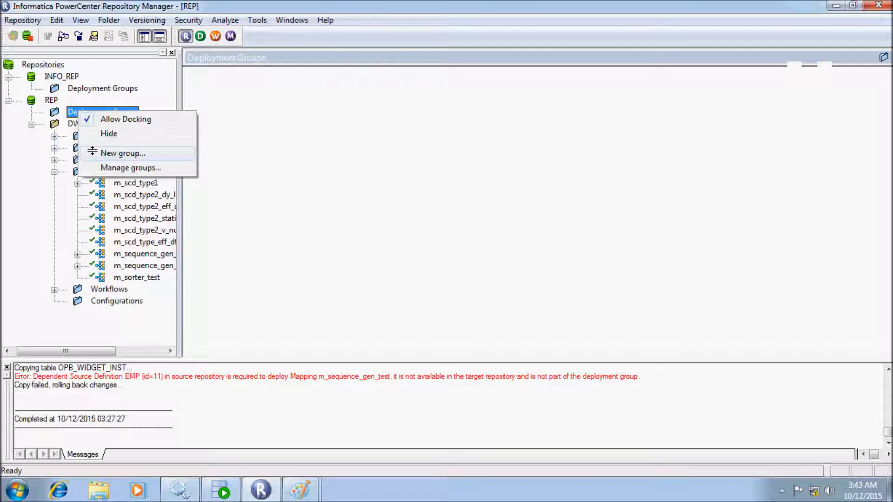
click(92, 151)
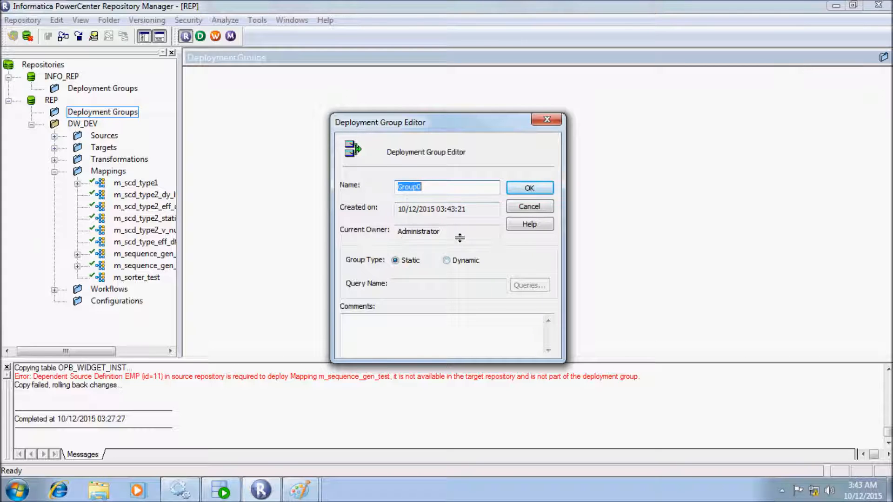
click(432, 184)
Switch to Paint and underline the key points about static and dynamic groups in the "Types of Deployment Groups" notes
click(300, 493)
click(213, 430)
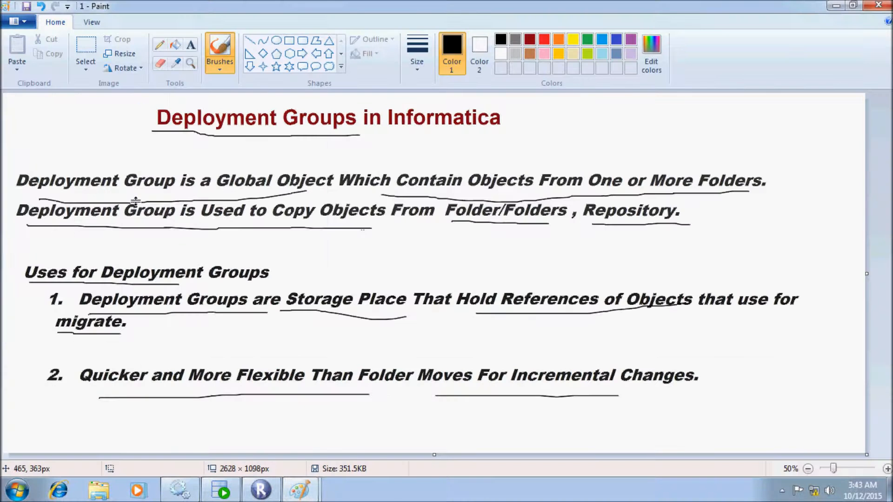
click(300, 491)
click(353, 421)
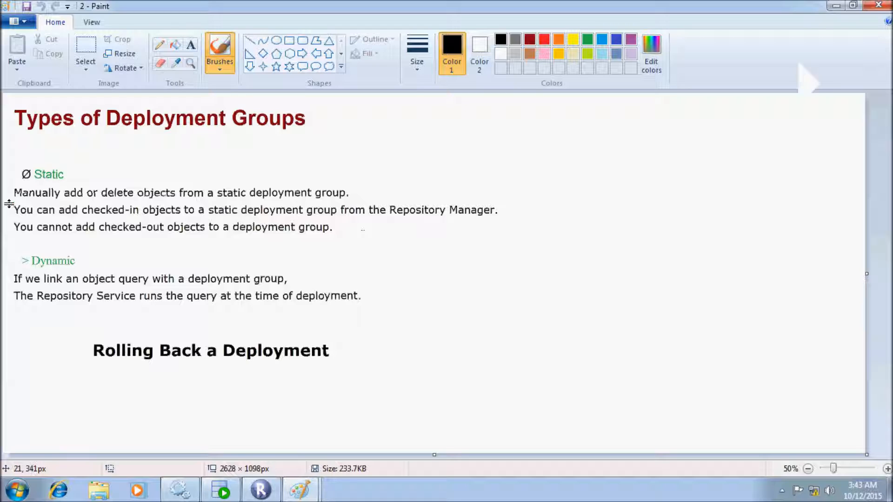
drag(11, 203, 272, 200)
drag(47, 216, 389, 215)
drag(114, 238, 240, 232)
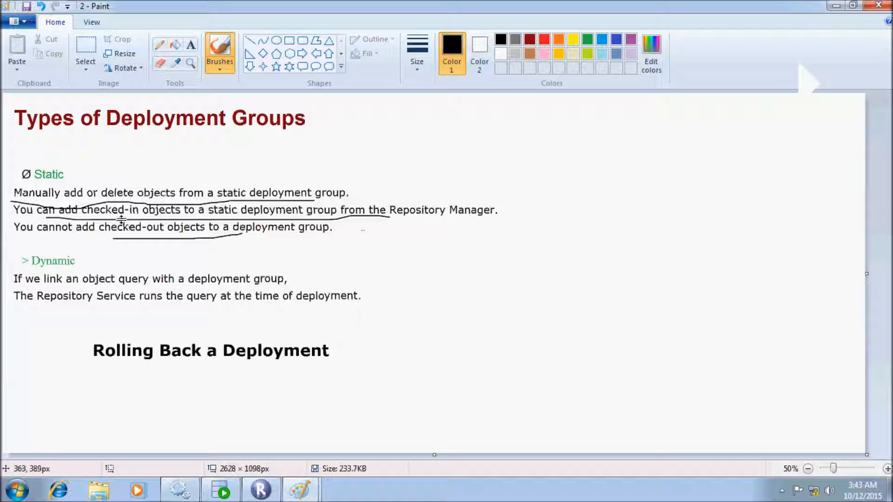
drag(74, 292, 231, 282)
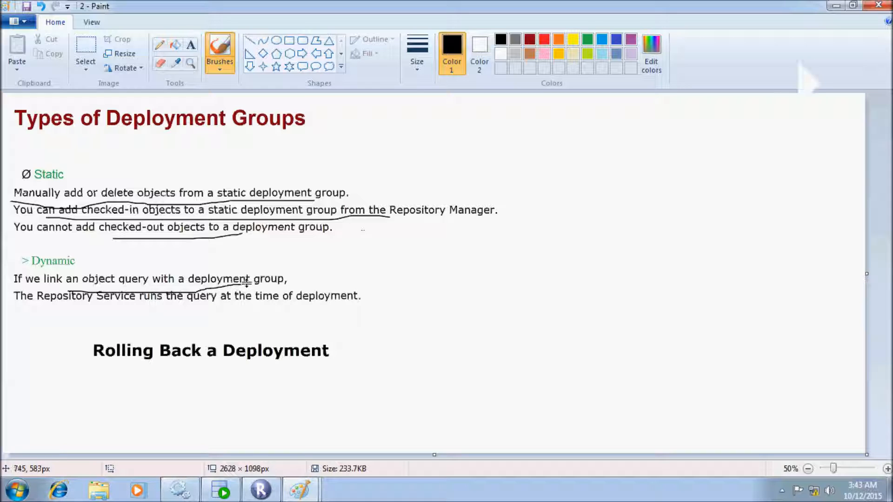
drag(57, 314, 253, 304)
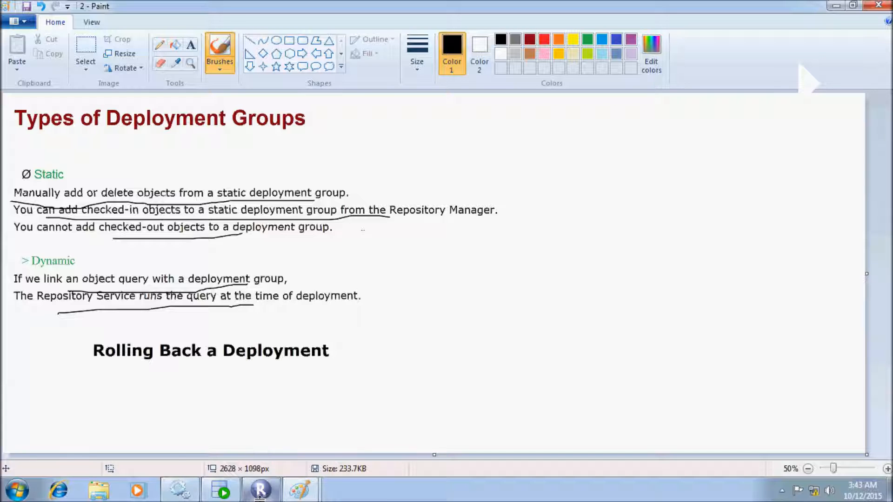
Switch back to Repository Manager and create the static deployment group with the name static_dep_grp1
click(260, 493)
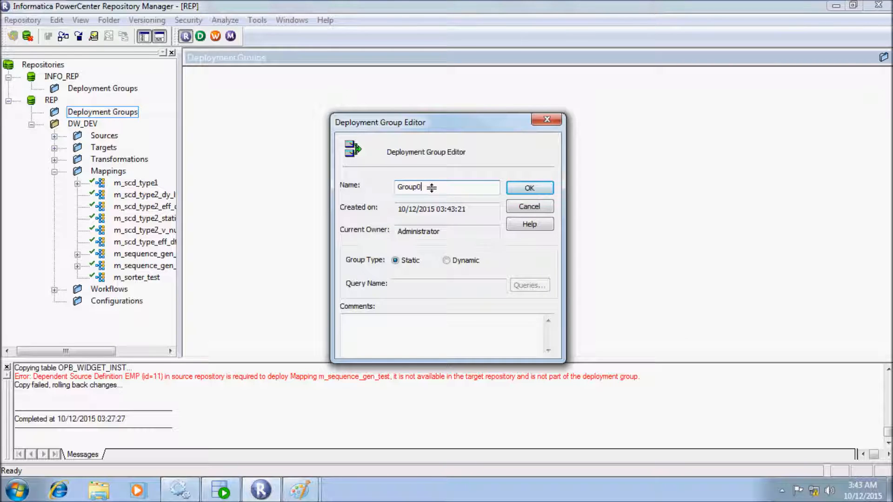
key(BackSpace)
key(BackSpace)
key(BackSpace)
key(BackSpace)
key(BackSpace)
key(BackSpace)
text(static_dep_grp1)
click(533, 186)
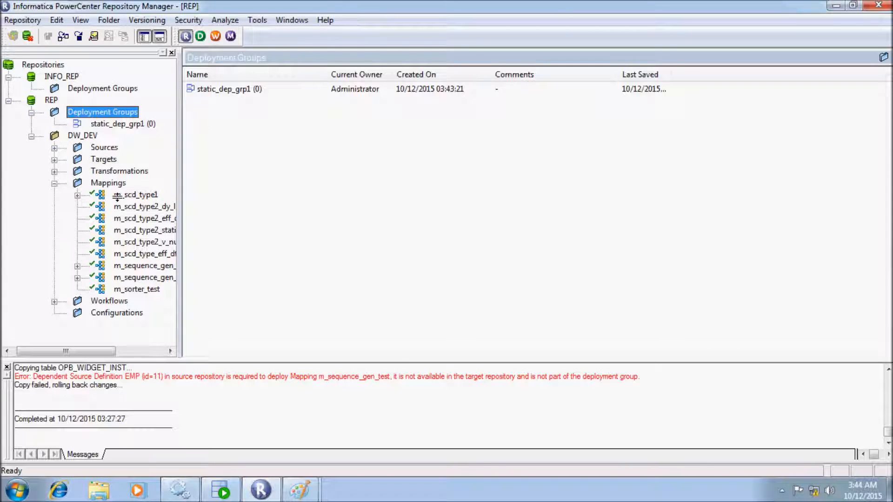
Try to add the checked-out mapping m_scd_type1 to static_dep_grp1, and check in that mapping with the comment v
drag(117, 196, 103, 123)
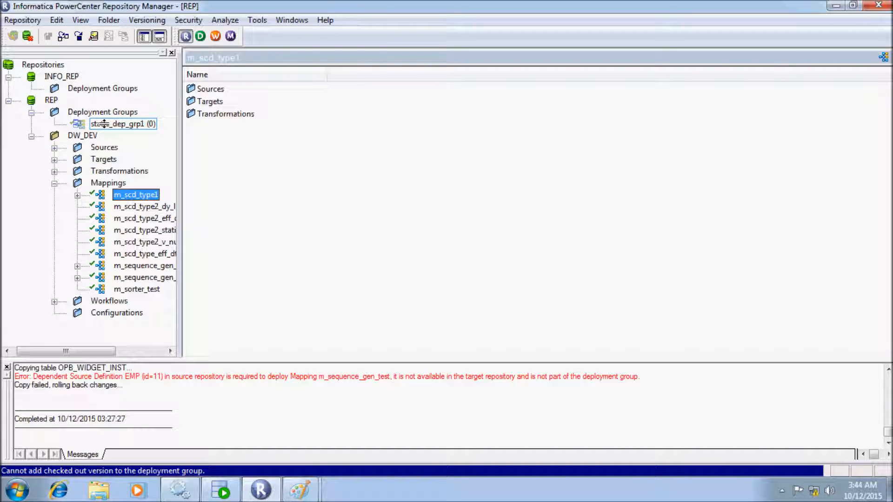
drag(103, 124, 103, 124)
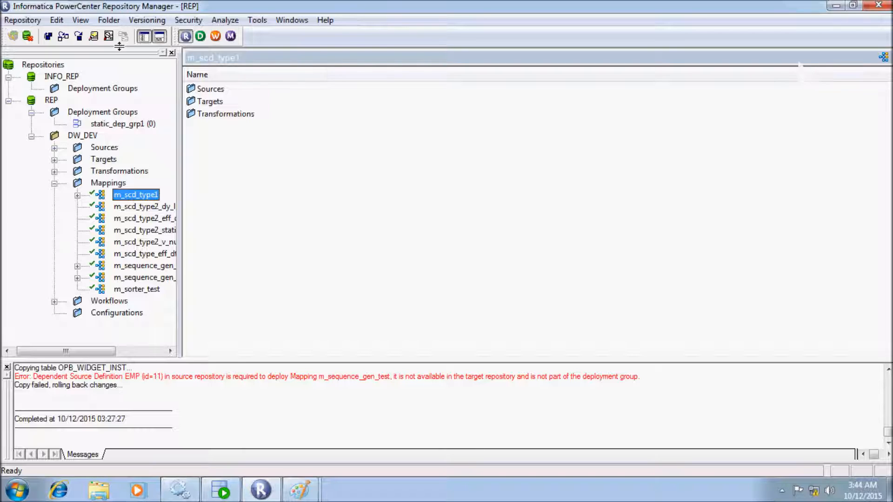
click(132, 21)
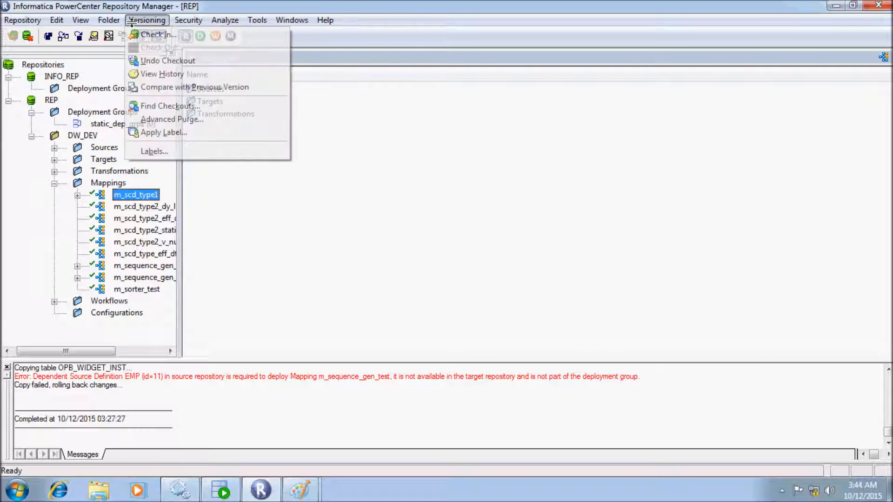
click(154, 35)
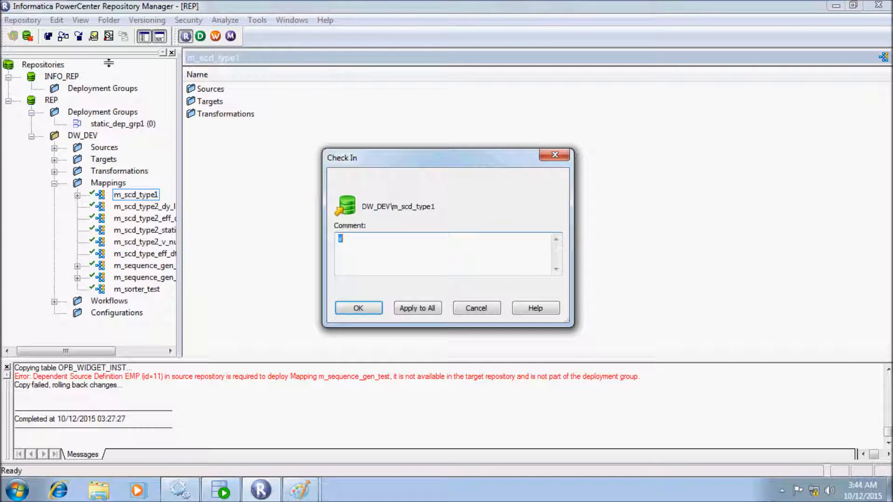
click(356, 307)
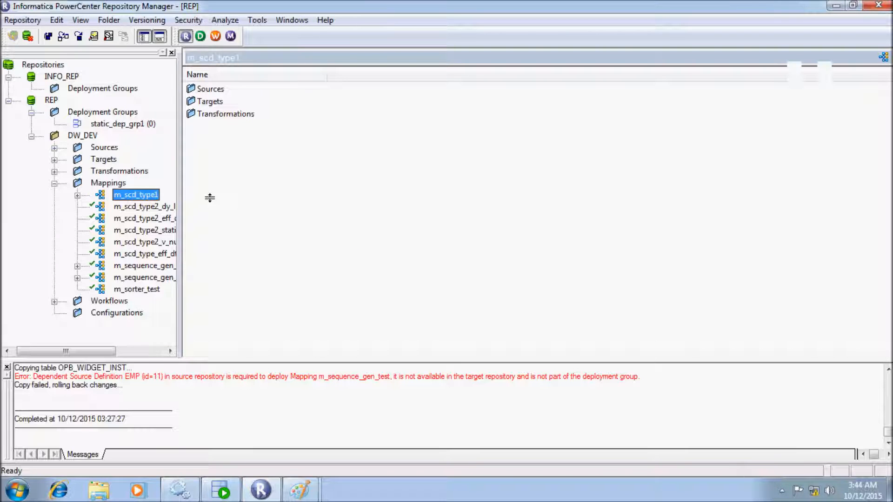
Add the m_scd_type1 mapping to static_dep_grp1 with all dependencies included
drag(139, 195, 89, 122)
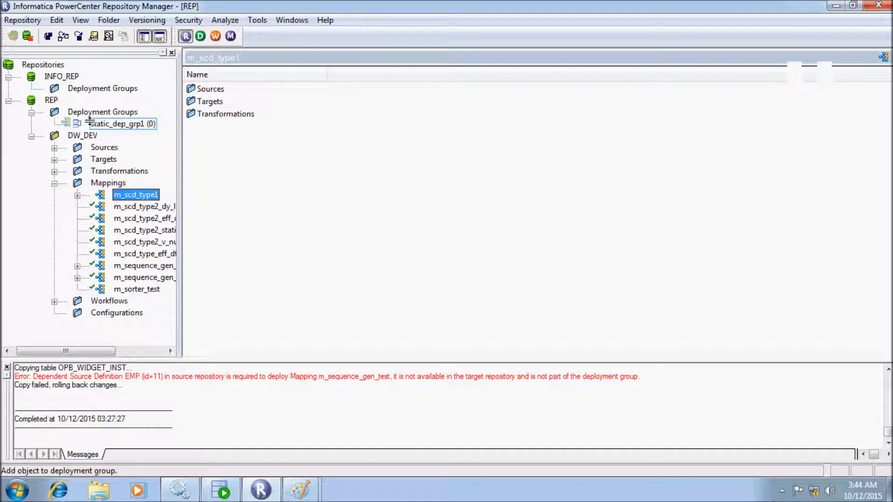
drag(89, 122, 89, 122)
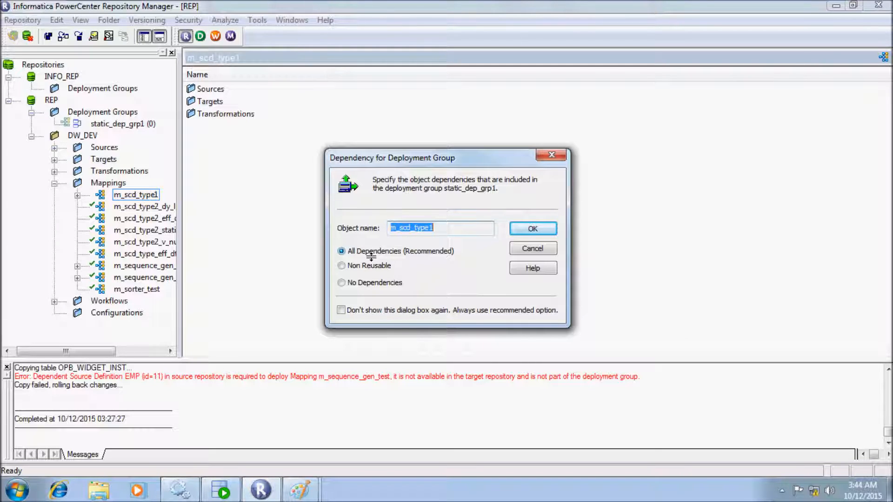
click(532, 226)
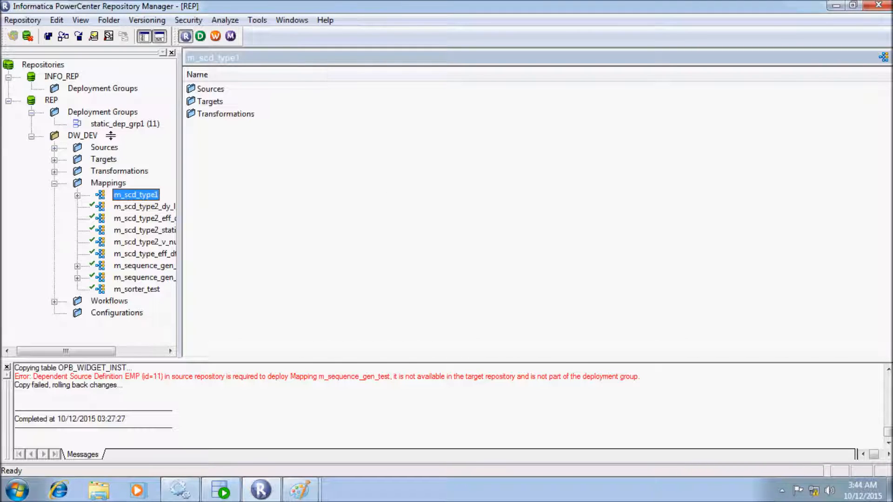
Expand the m_scd_type1 mapping and examine the objects contained in static_dep_grp1
double_click(120, 192)
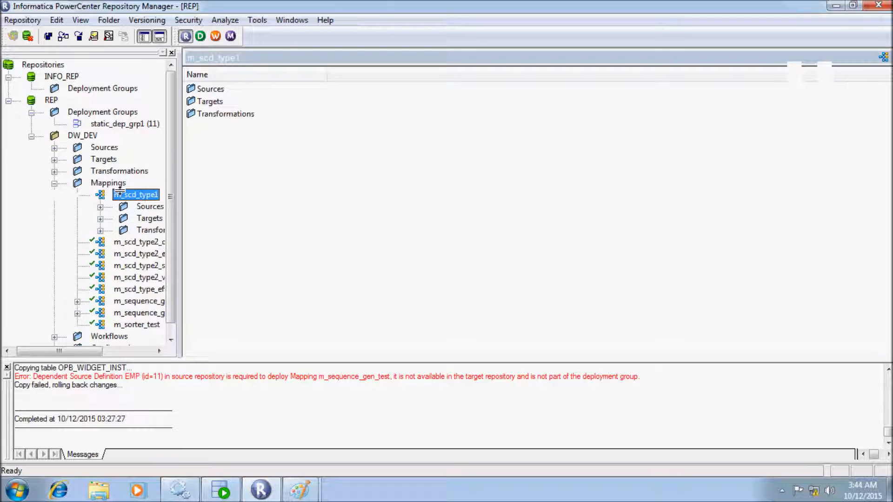
click(118, 125)
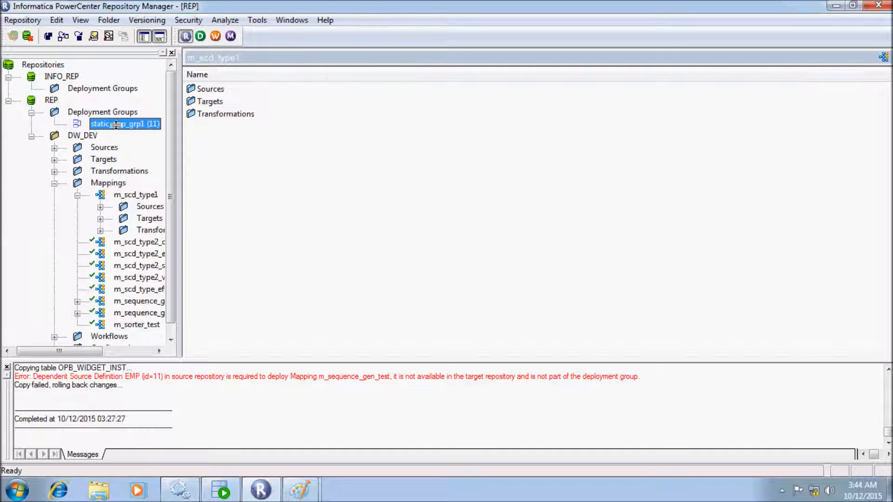
click(205, 90)
click(213, 113)
click(209, 151)
click(217, 189)
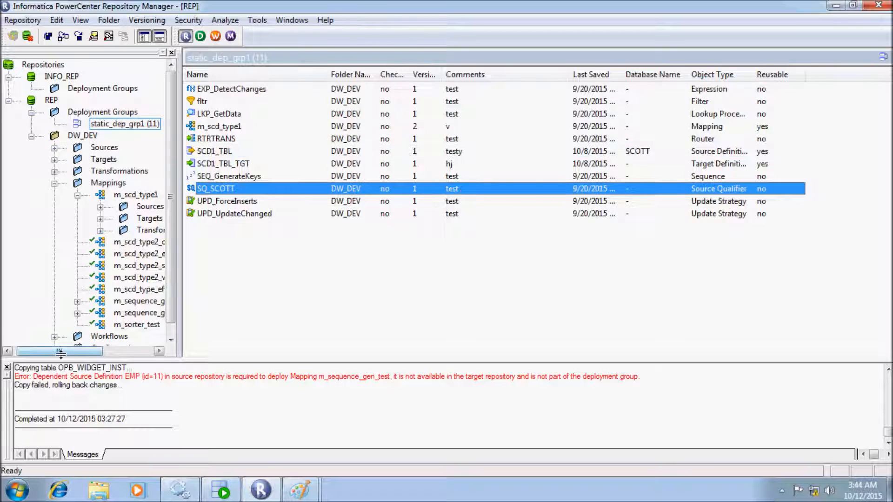
Compare the sources and targets of m_scd_type1 with the source and target definitions in static_dep_grp1
drag(61, 353, 70, 353)
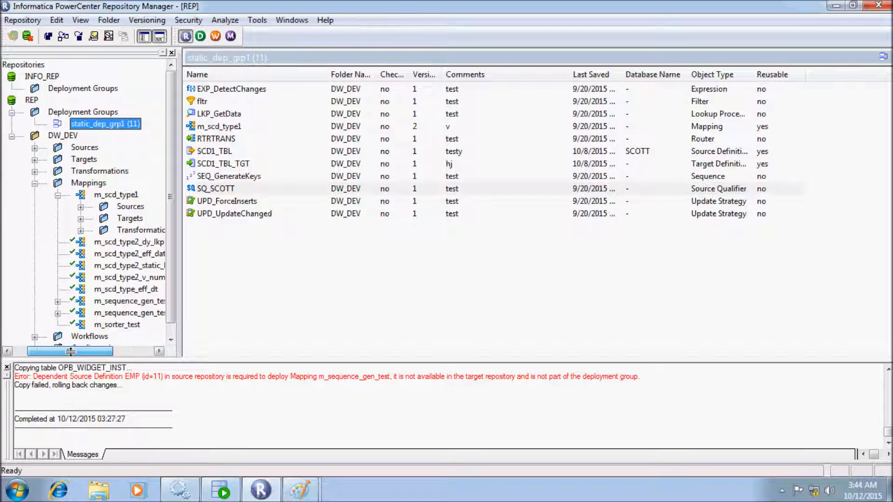
click(81, 207)
drag(87, 352, 111, 352)
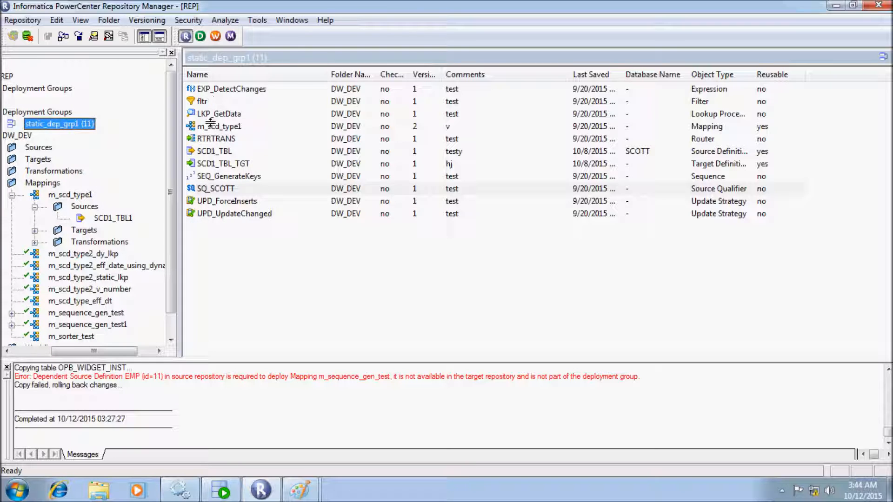
click(206, 152)
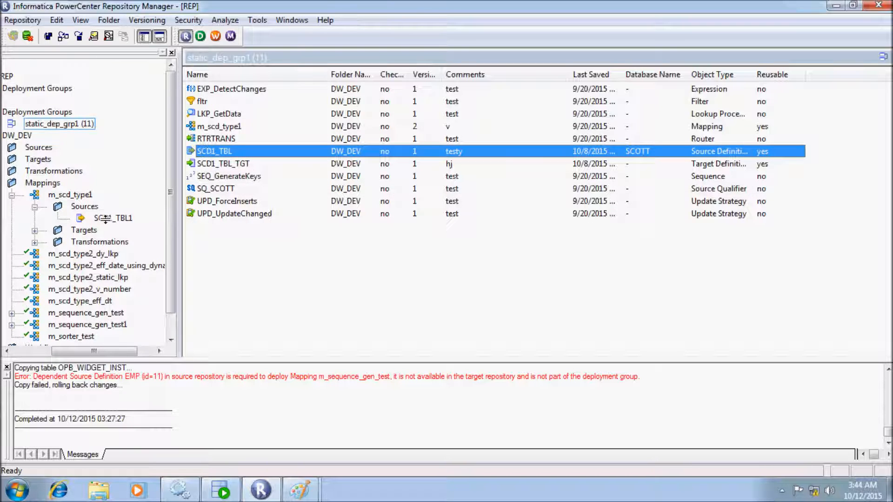
click(34, 230)
click(140, 253)
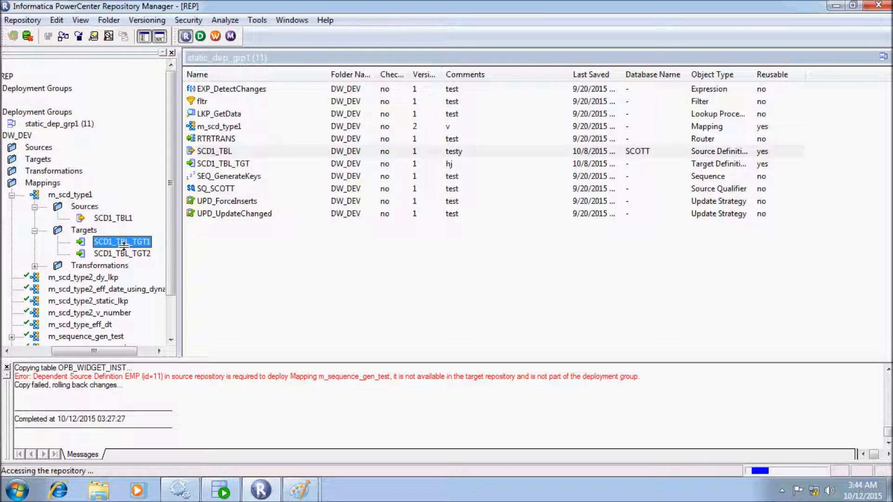
click(68, 124)
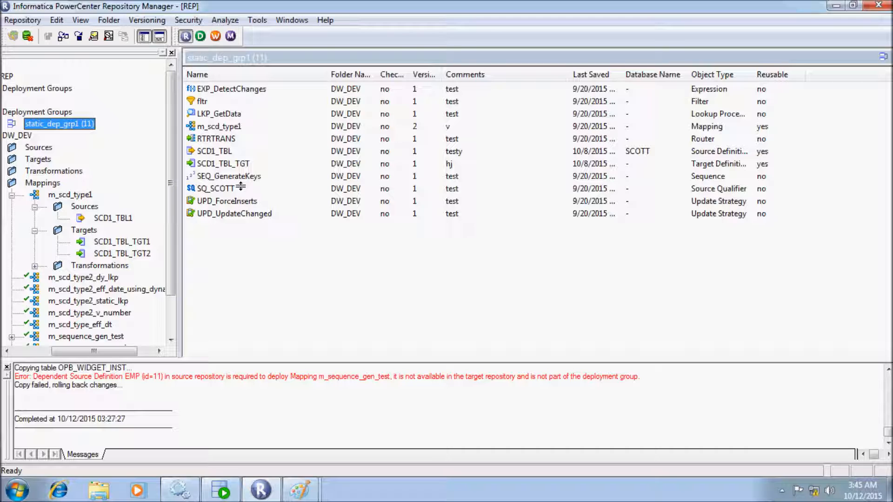
click(232, 163)
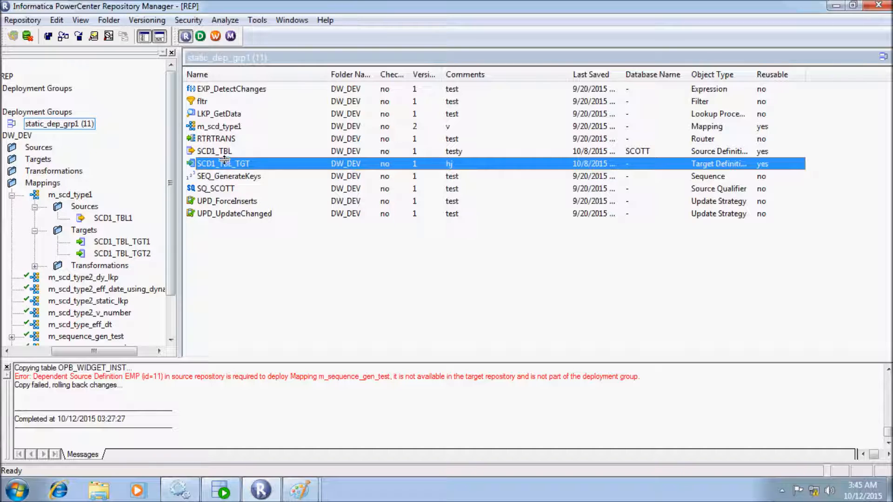
Collapse the targets of m_scd_type1 and compare its transformations with those in static_dep_grp1
click(34, 230)
click(35, 242)
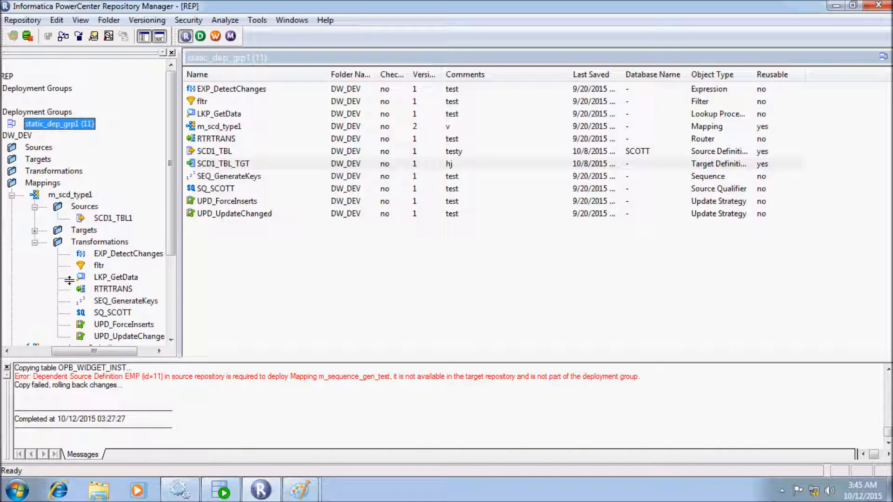
drag(172, 246, 171, 259)
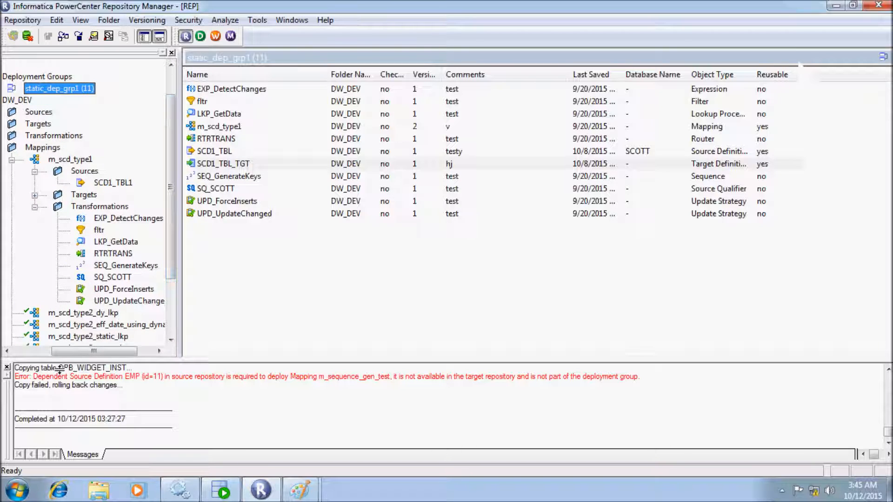
Review the transformation names under m_scd_type1 and collapse the Mappings folder of DW_DEV
drag(69, 352, 83, 352)
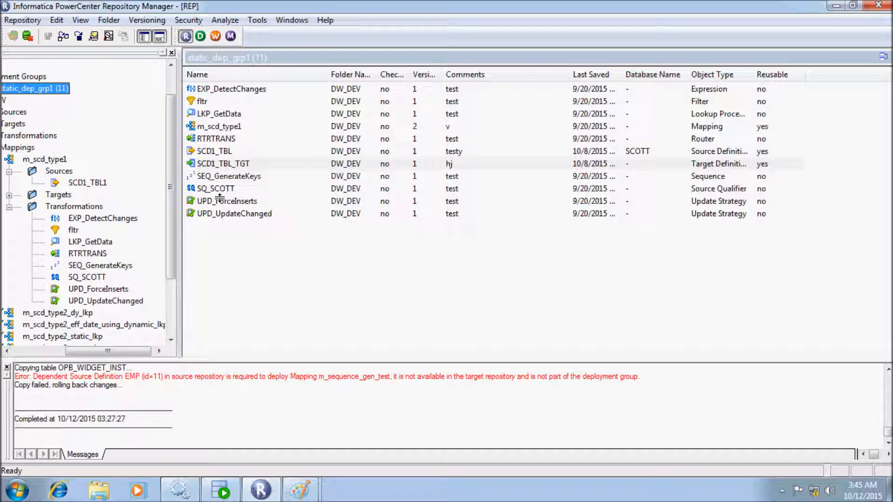
drag(100, 349, 71, 348)
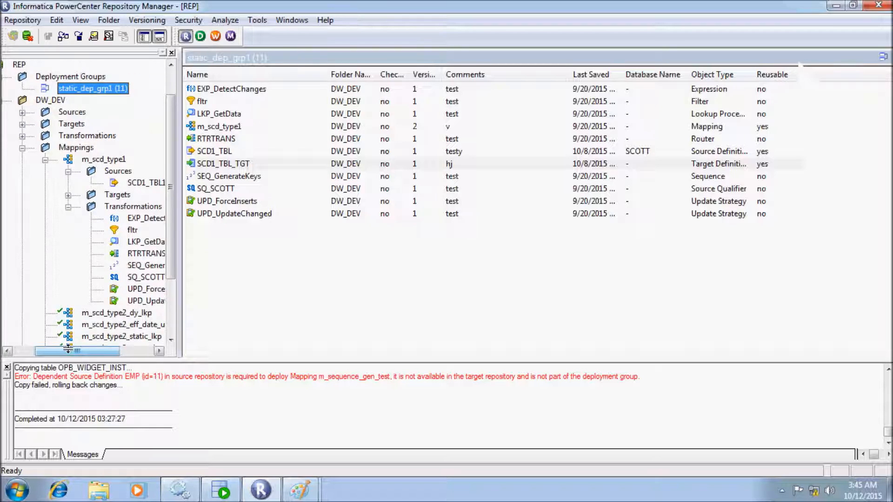
drag(71, 349, 49, 349)
click(60, 148)
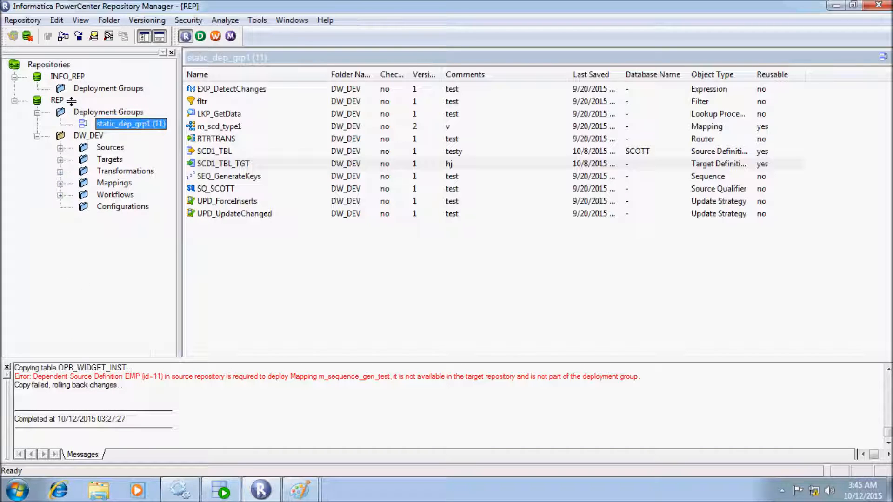
Start a new deployment group in the REP repository named dynamic_dep_grp with the group type Dynamic
right_click(92, 112)
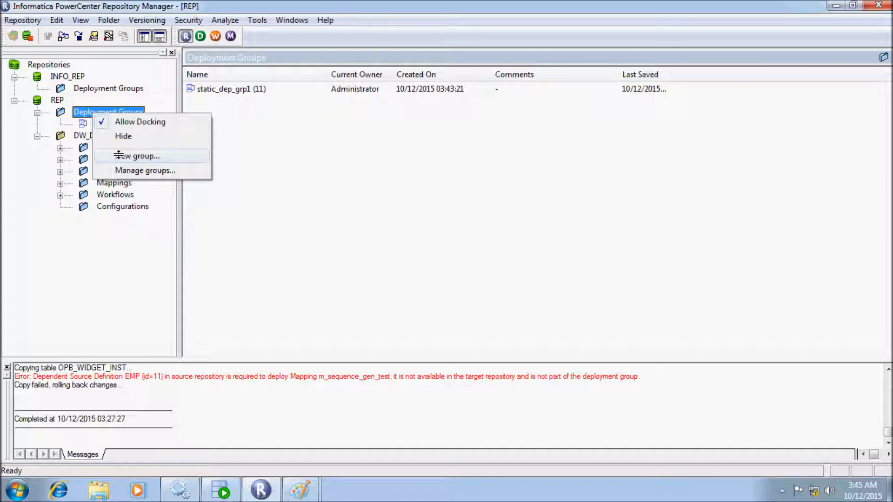
click(119, 155)
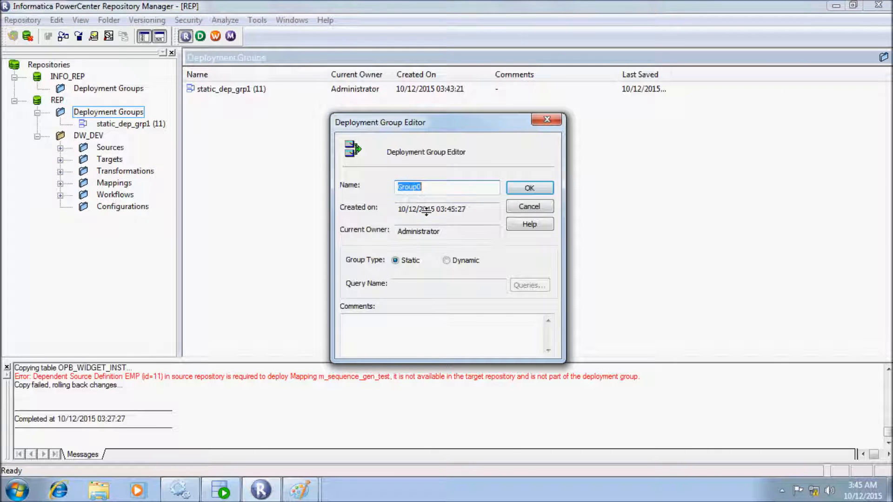
click(435, 187)
key(BackSpace)
key(BackSpace)
key(BackSpace)
key(BackSpace)
key(BackSpace)
key(BackSpace)
text(dynamic_dep_grp)
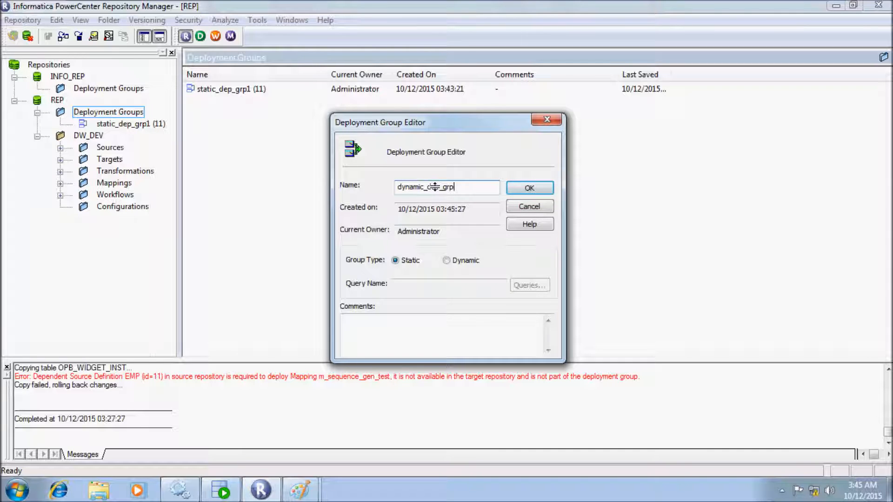
click(447, 260)
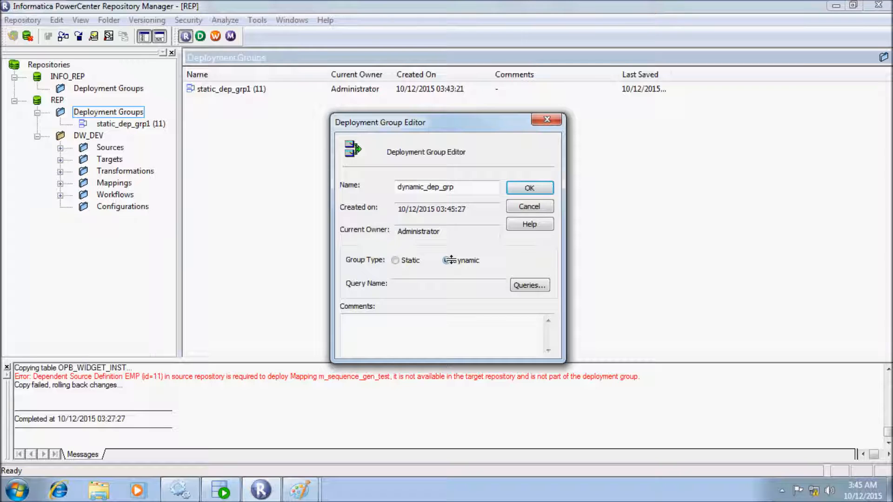
Open the query browser for the dynamic group and delete the existing query FirstQuery1
click(526, 284)
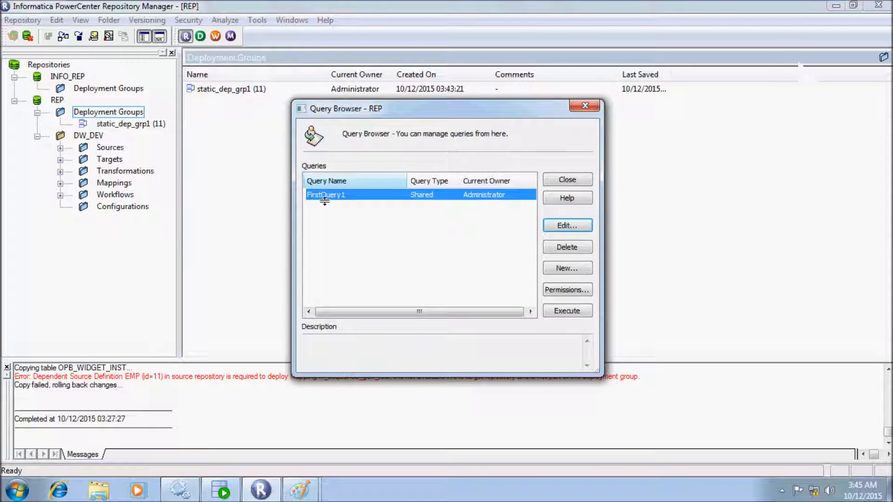
click(569, 247)
click(497, 275)
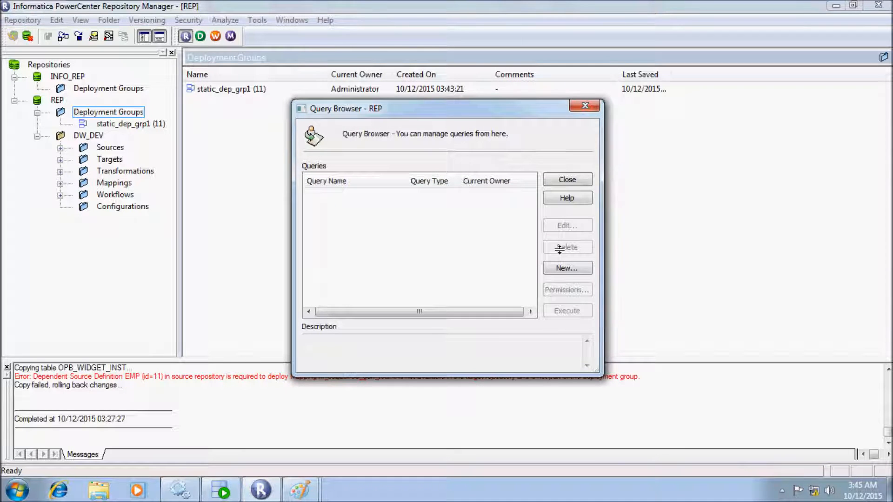
Create a new Personal query named DeploymentQuery1 with the description "deployment group test query"
key(Return)
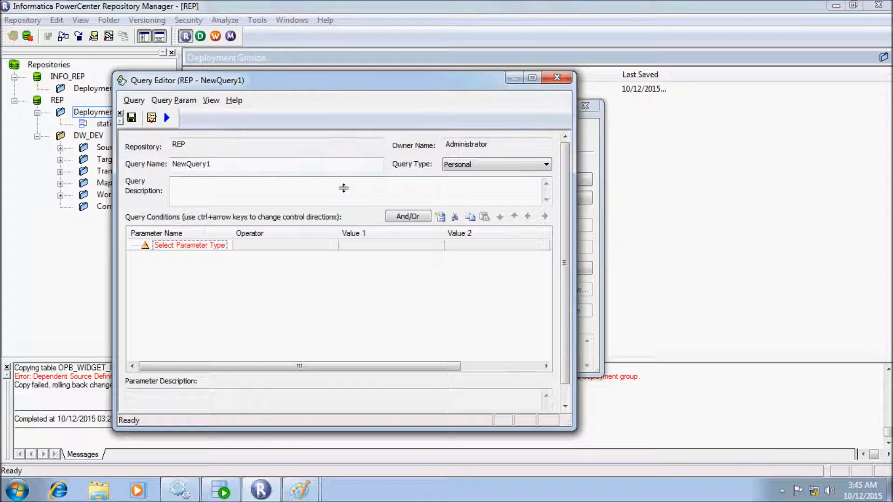
click(207, 162)
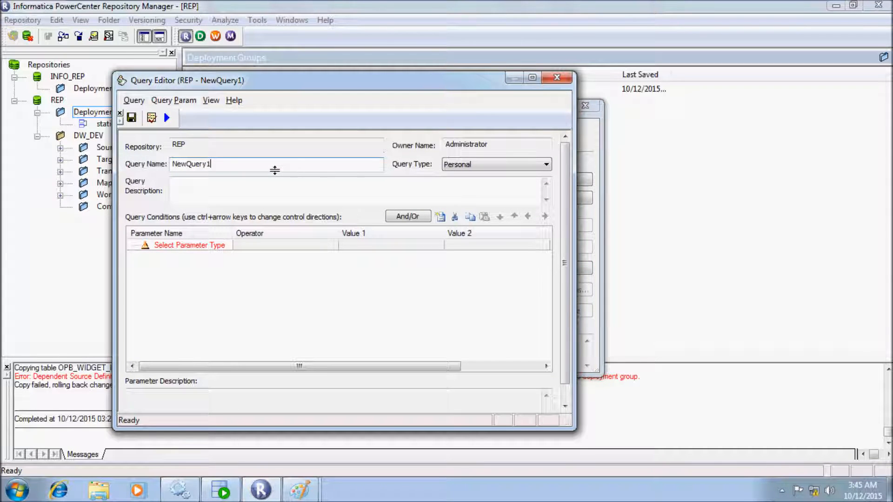
key(Left)
key(Left)
key(Left)
key(Left)
key(Left)
key(BackSpace)
key(BackSpace)
key(BackSpace)
text(Deployment)
click(475, 164)
click(467, 177)
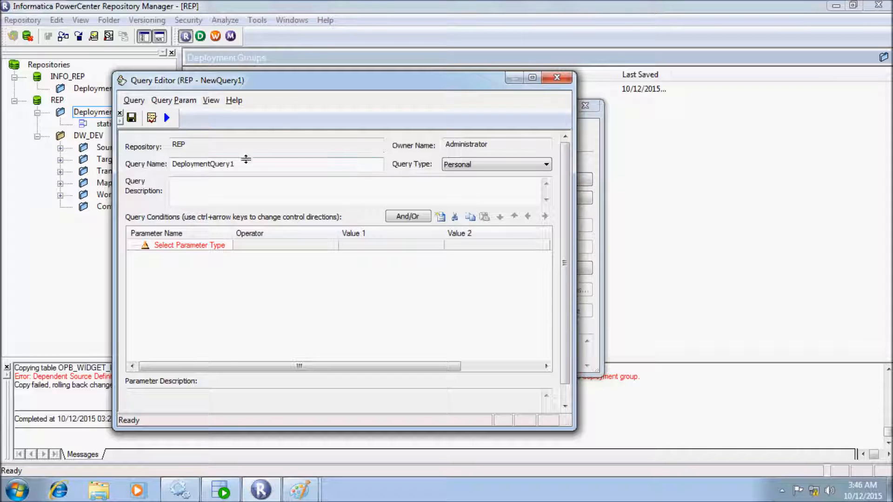
click(201, 194)
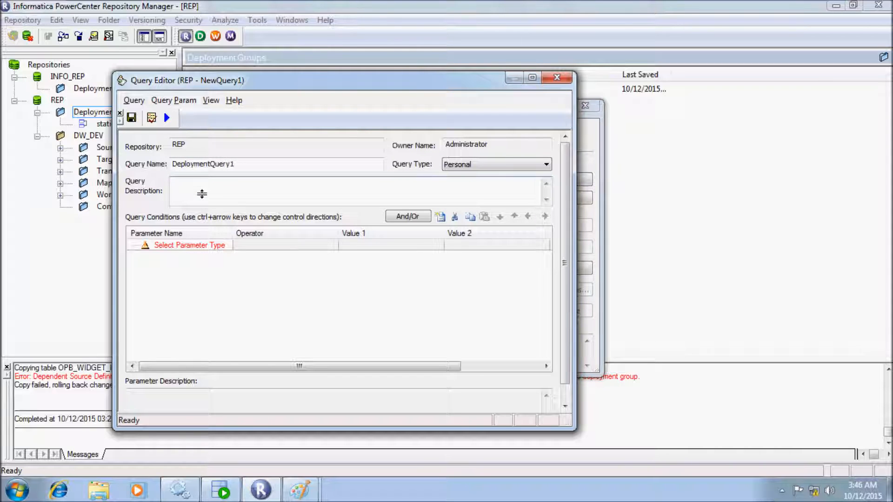
text(deployment group test query)
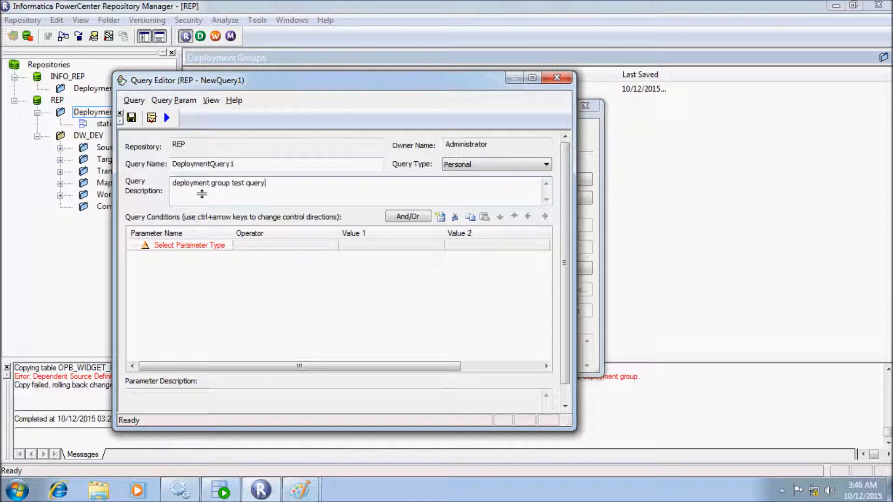
Add a second condition row joined by AND and set the first condition to Last Saved Time Less Than 10/12/2015 3:46:42 AM
click(441, 217)
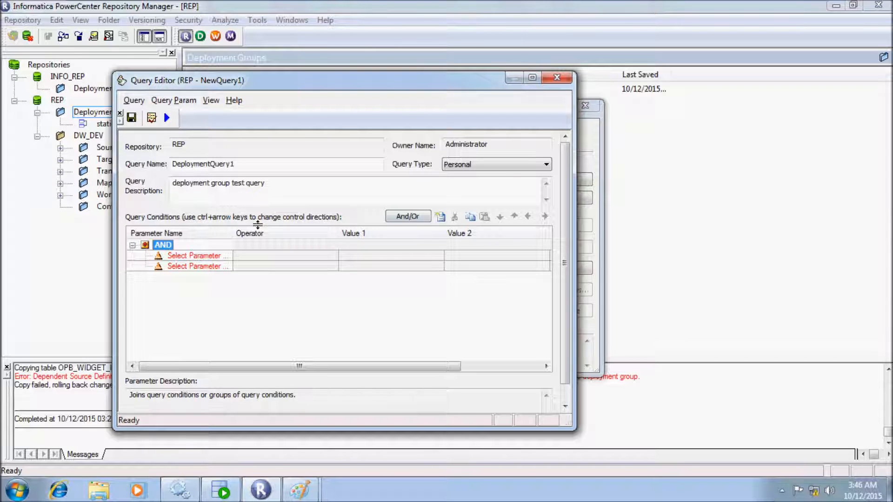
click(214, 255)
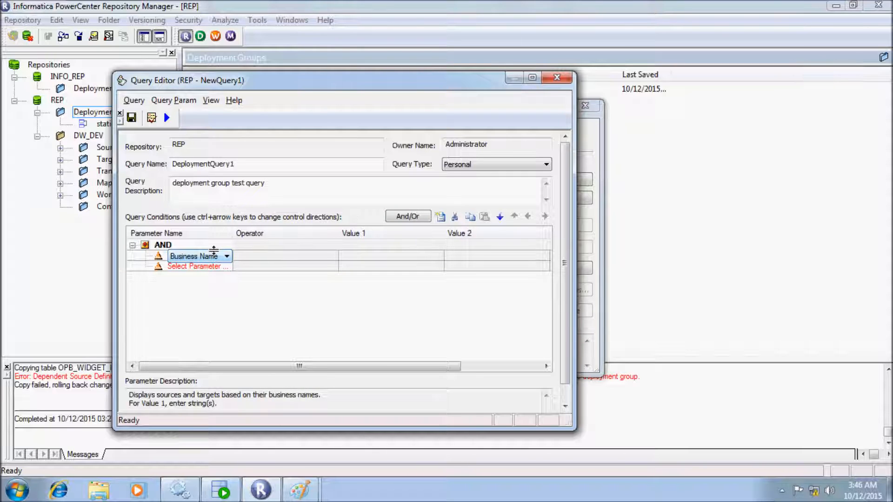
click(213, 254)
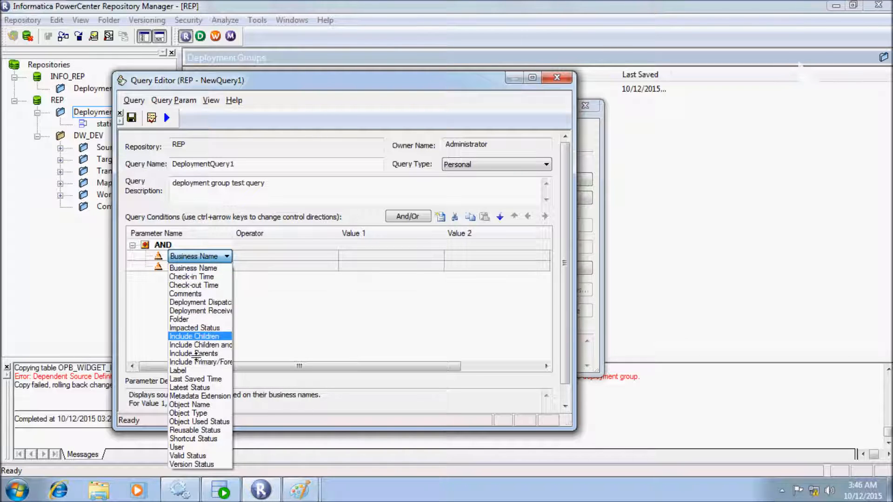
click(198, 379)
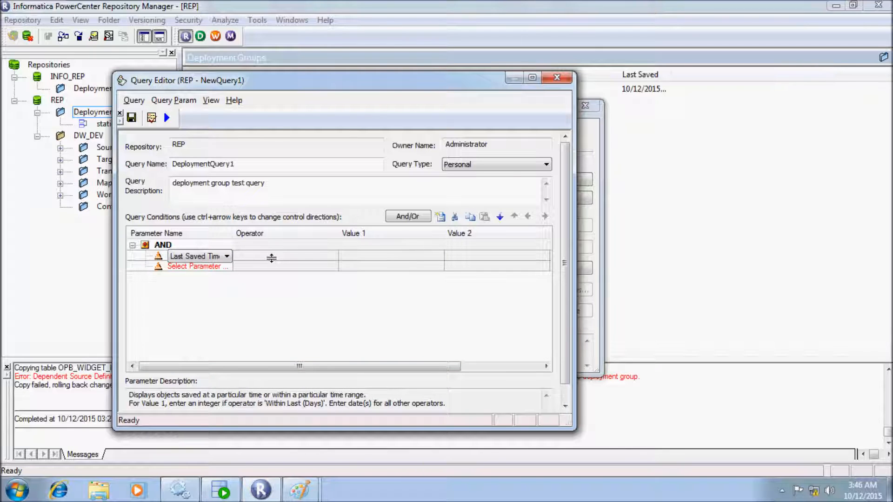
click(271, 259)
click(298, 256)
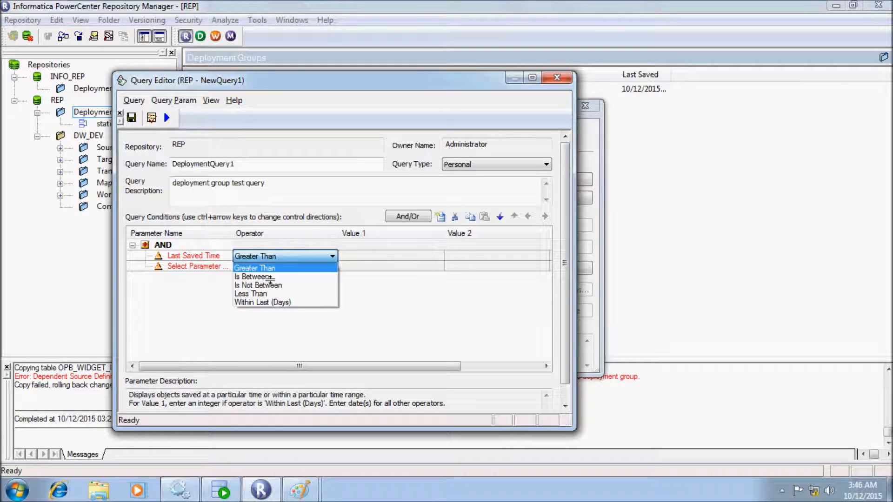
click(302, 293)
click(369, 257)
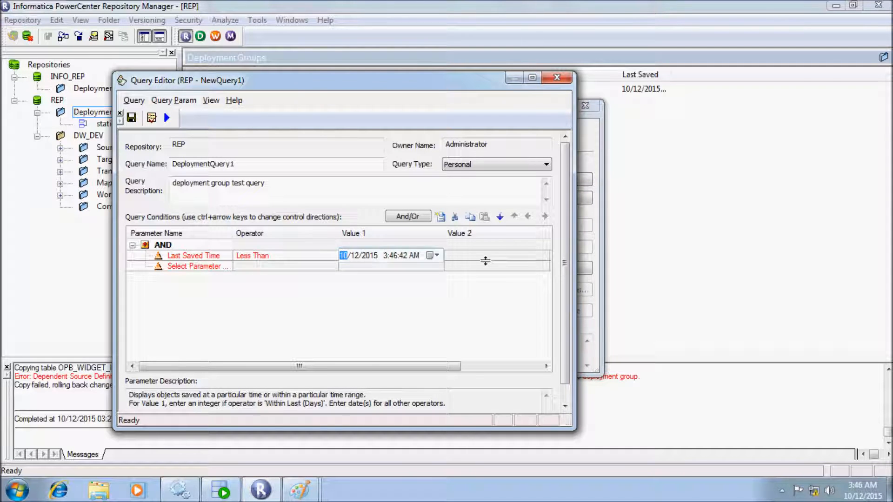
click(484, 256)
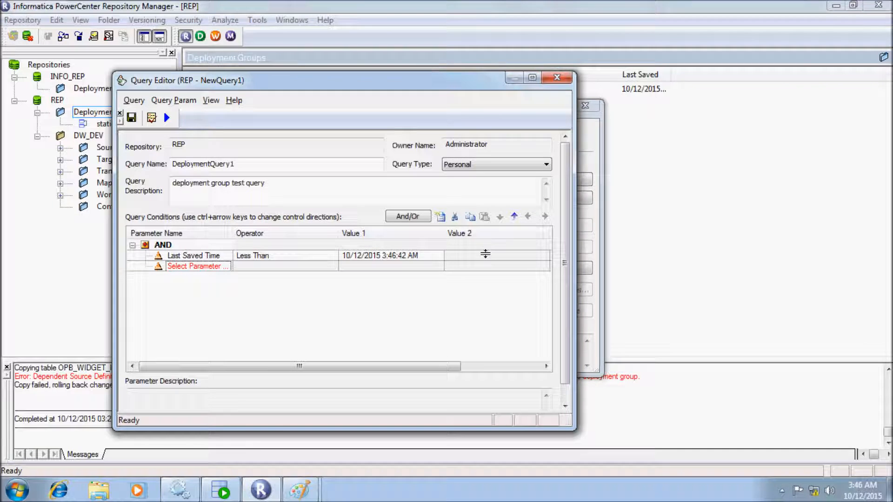
click(485, 254)
click(413, 254)
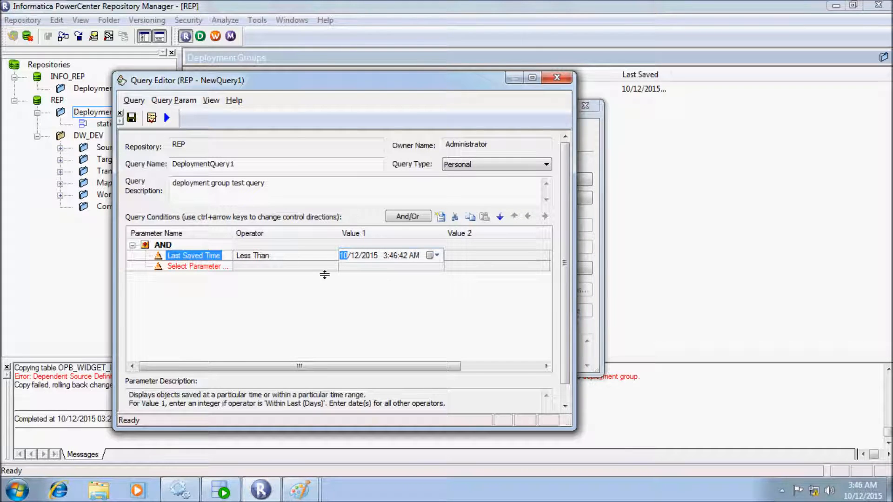
Set the second query condition to User Is Equal To Administrator
click(308, 266)
click(192, 266)
click(204, 266)
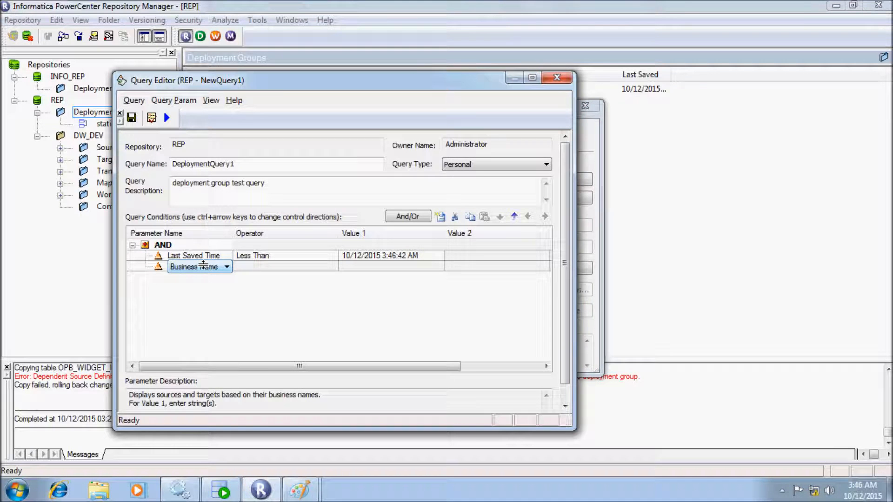
click(203, 266)
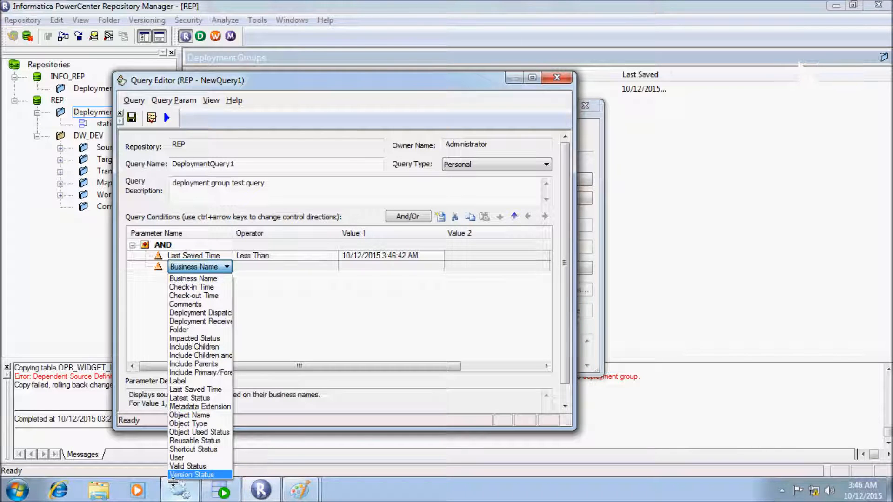
click(177, 458)
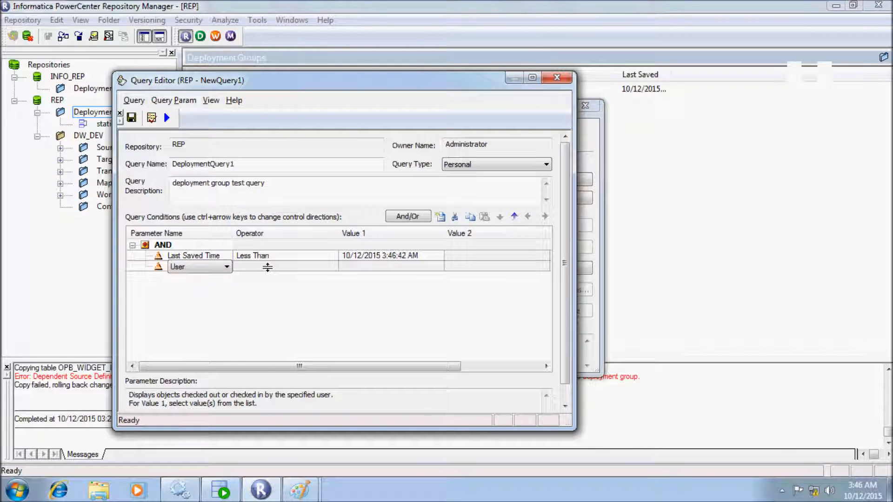
click(267, 267)
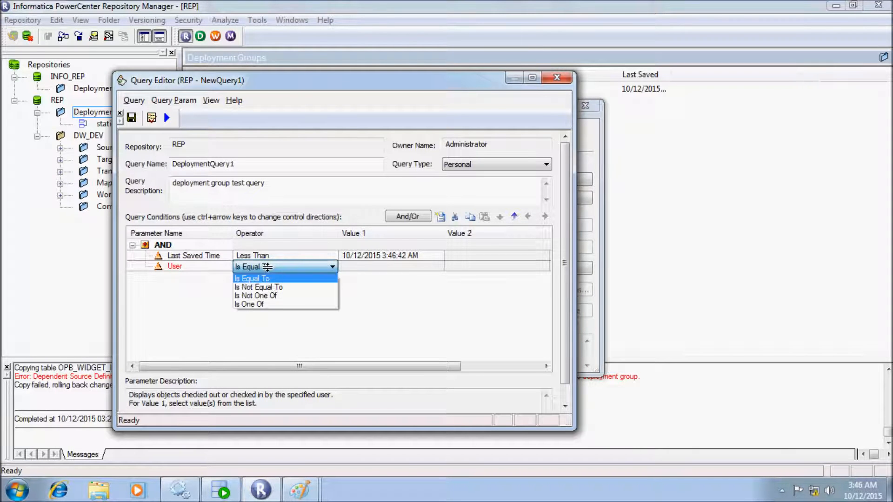
click(267, 279)
click(370, 266)
click(372, 263)
click(370, 275)
click(277, 307)
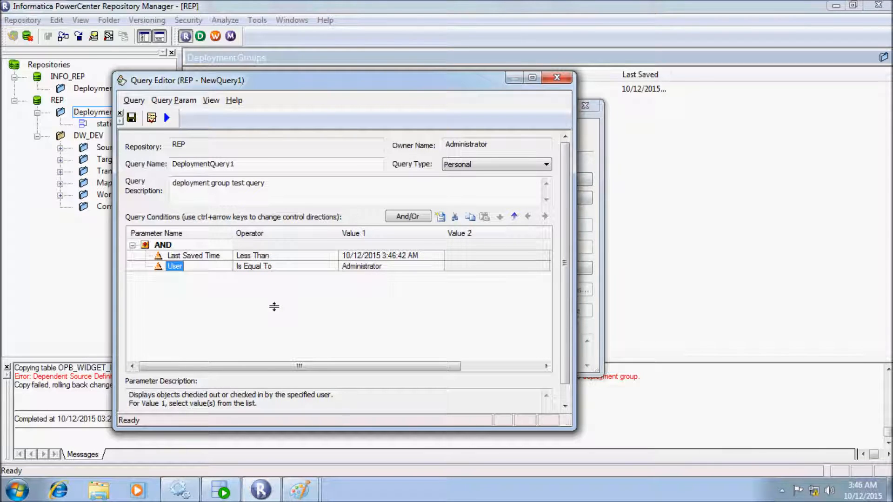
Execute DeploymentQuery1, look through the whole list of returned objects, and close the results
click(167, 118)
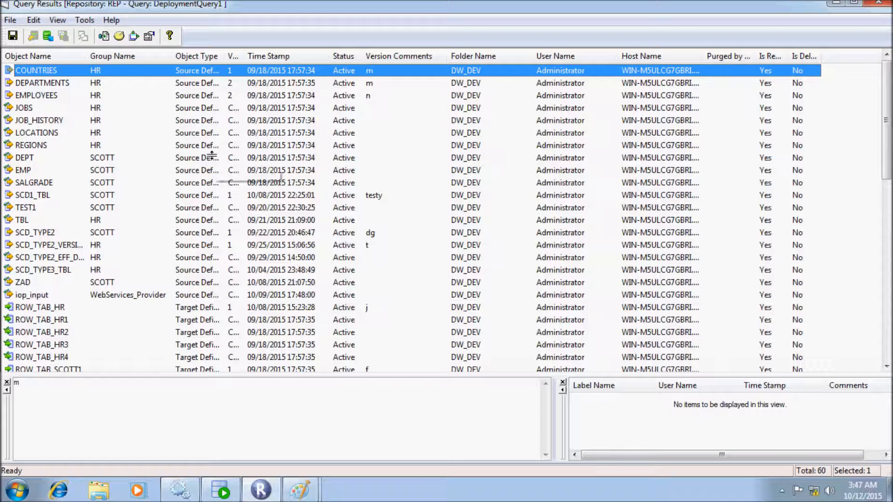
drag(885, 110, 870, 292)
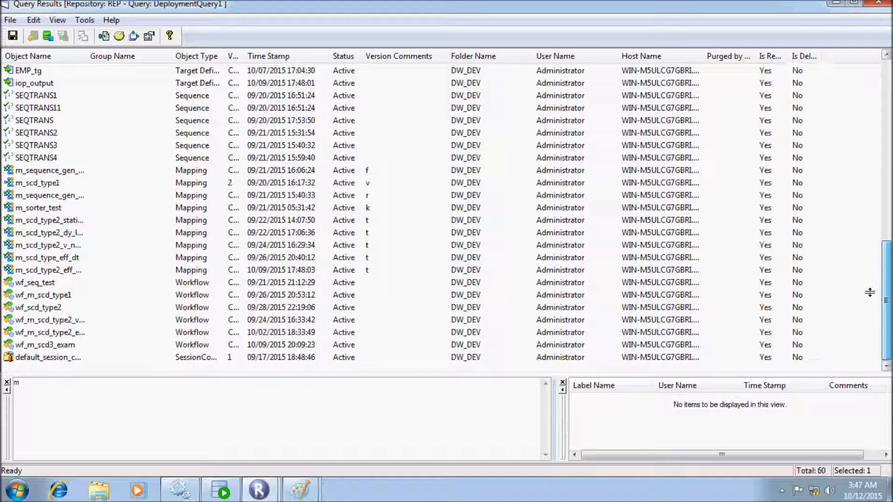
drag(869, 293, 863, 88)
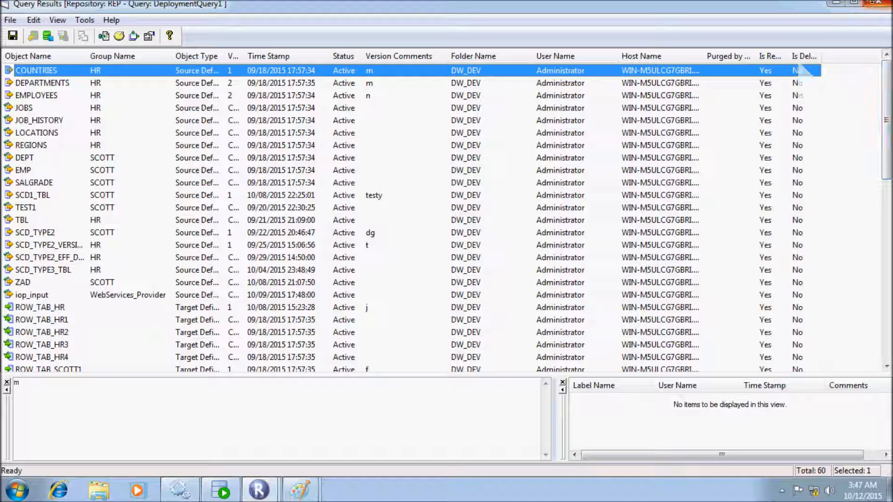
click(878, 3)
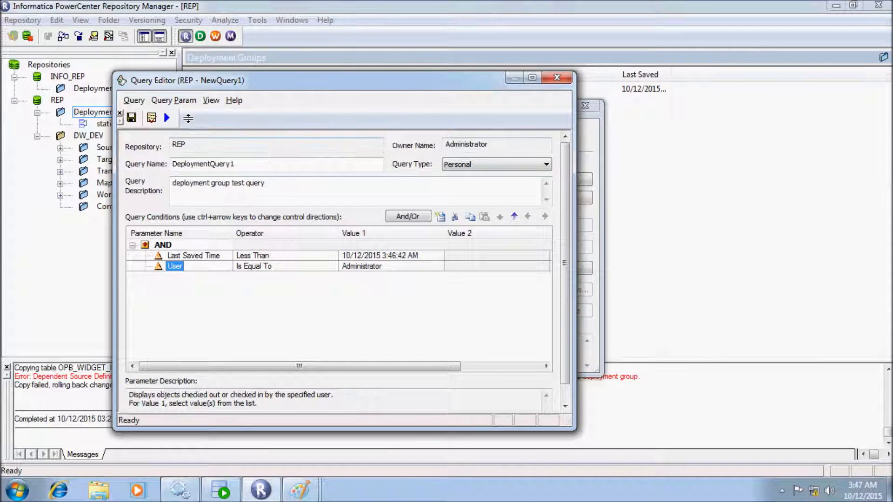
Save DeploymentQuery1, execute the saved query again, and close its results
click(133, 101)
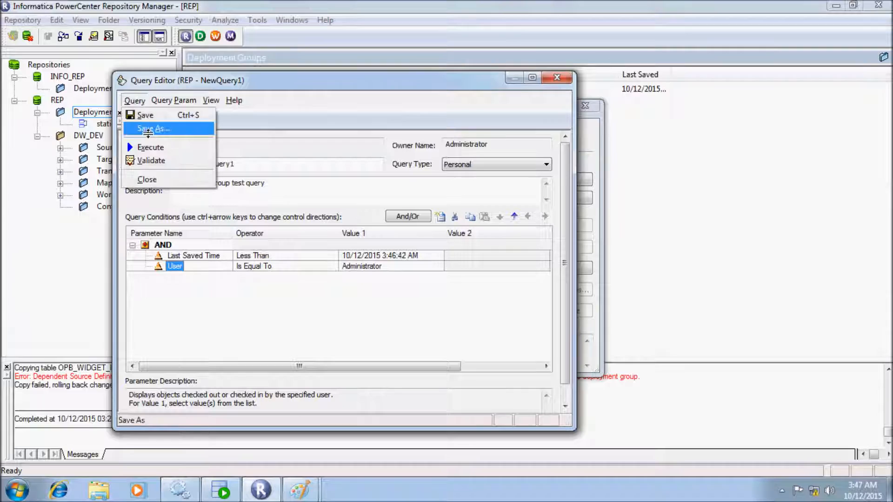
click(148, 116)
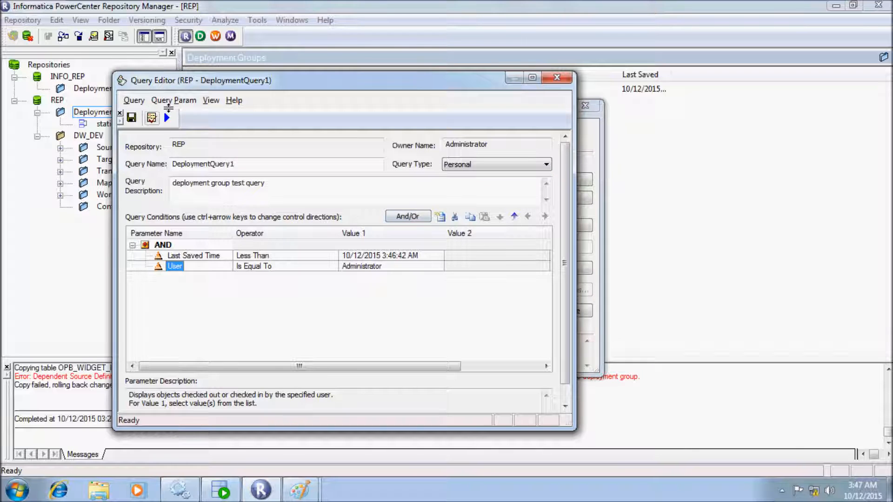
click(166, 117)
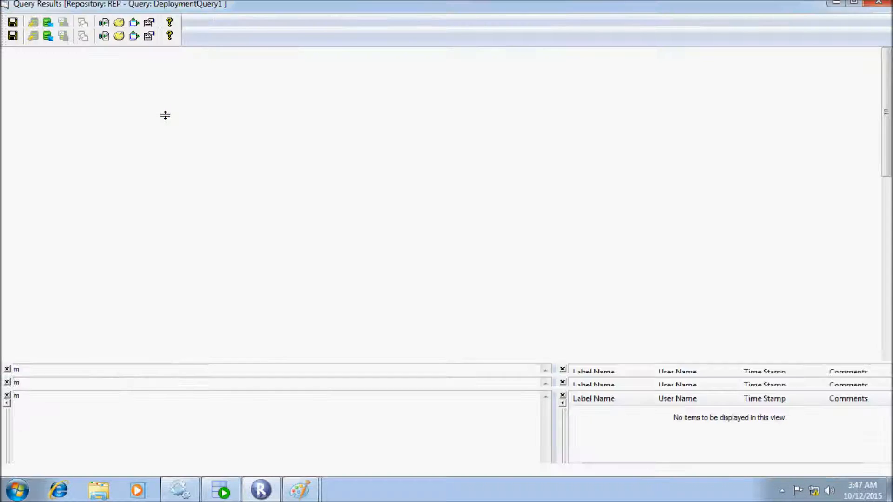
click(877, 3)
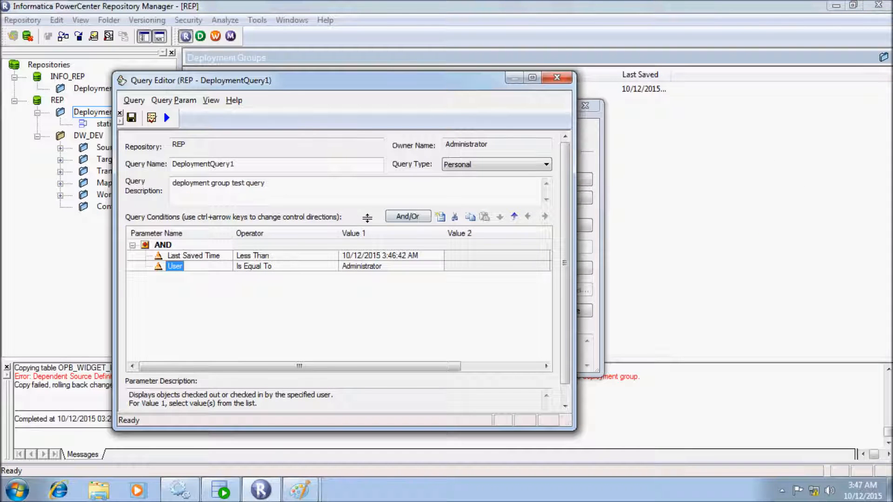
Close the query editor and browser, create the dynamic deployment group dynamic_dep_grp with DeploymentQuery1, and select it in REP
click(556, 78)
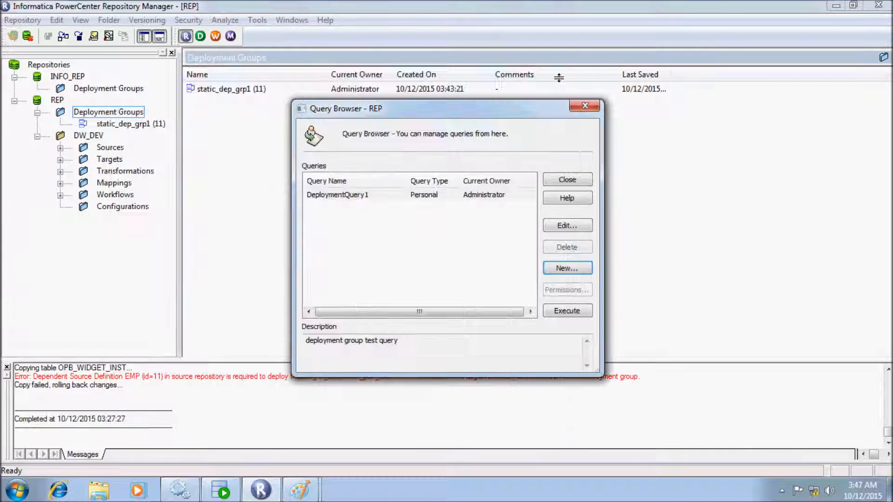
click(559, 180)
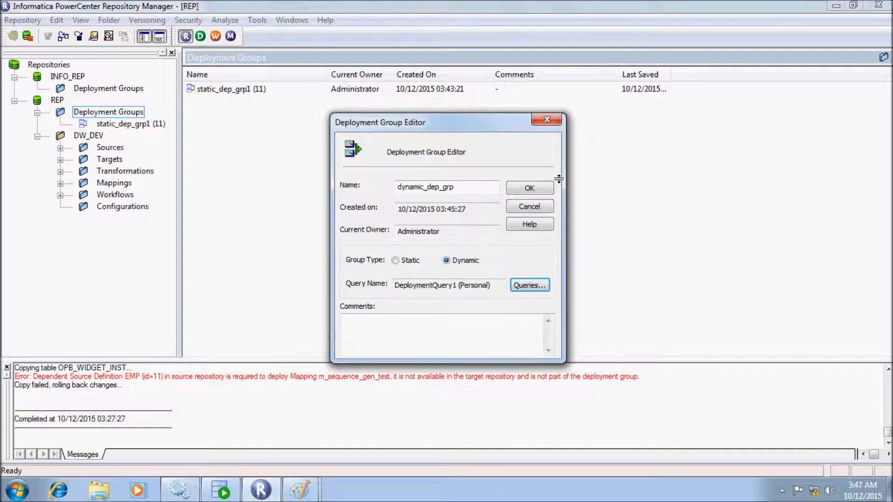
click(530, 187)
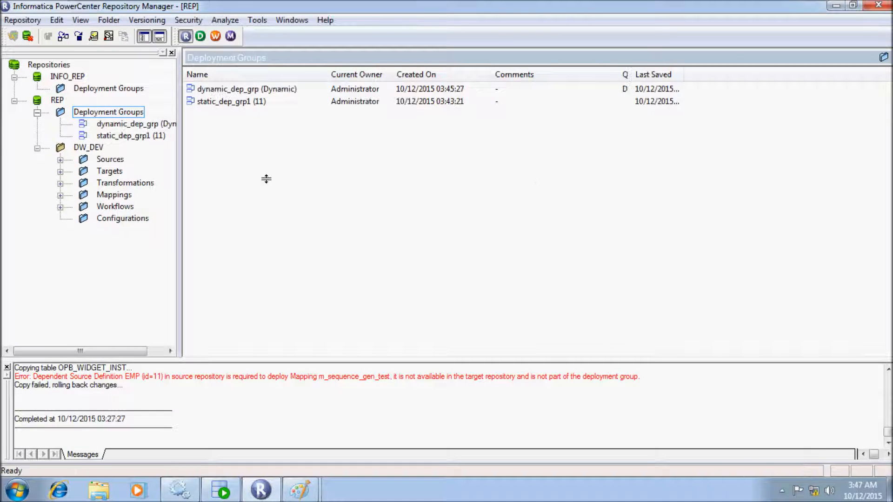
drag(86, 352, 100, 352)
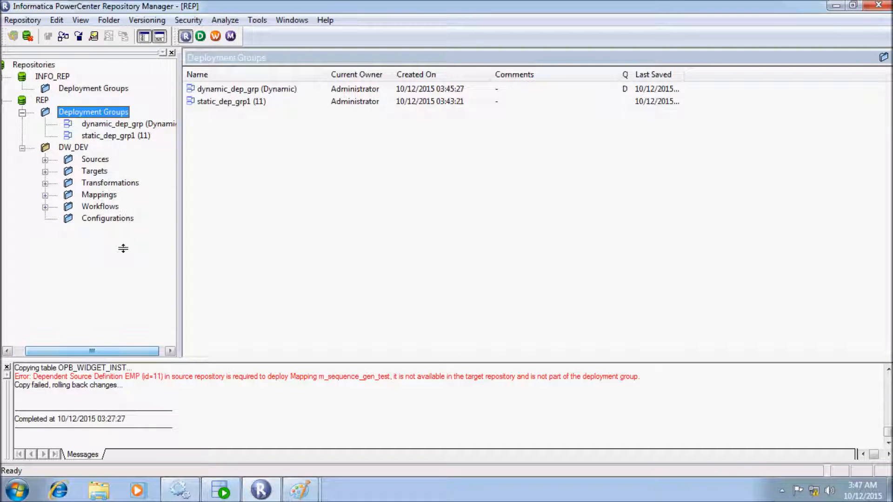
click(107, 124)
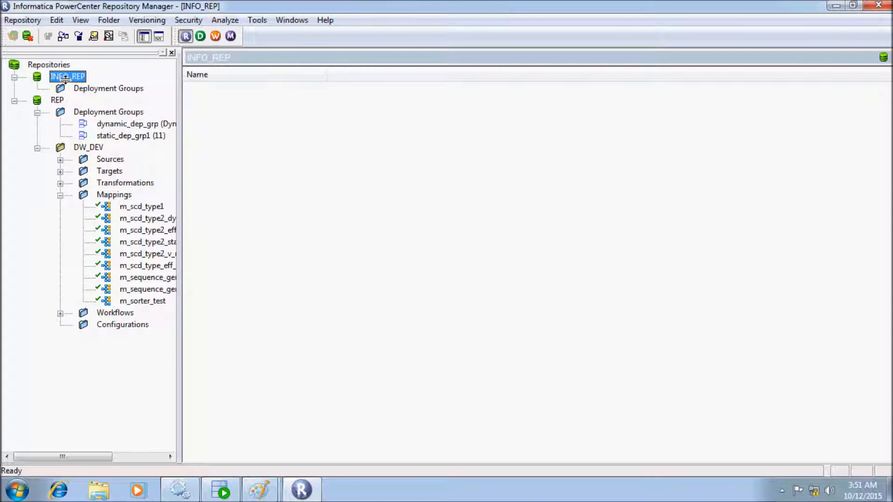
Create a folder named Deployment_grp in the INFO_REP repository
click(107, 19)
click(122, 34)
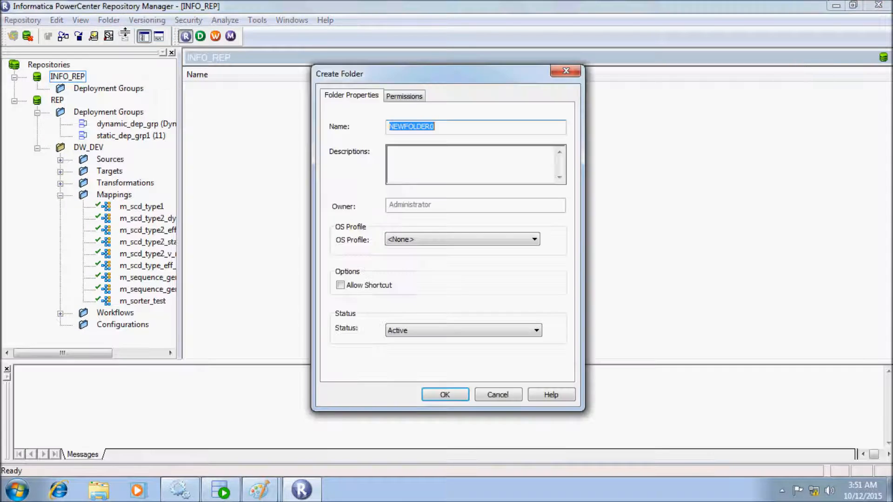
key(BackSpace)
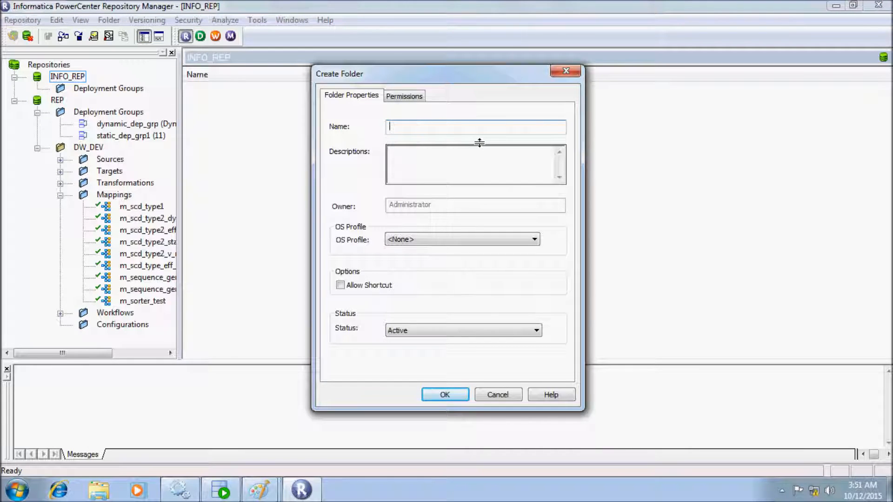
text(Deployment_grp)
key(Return)
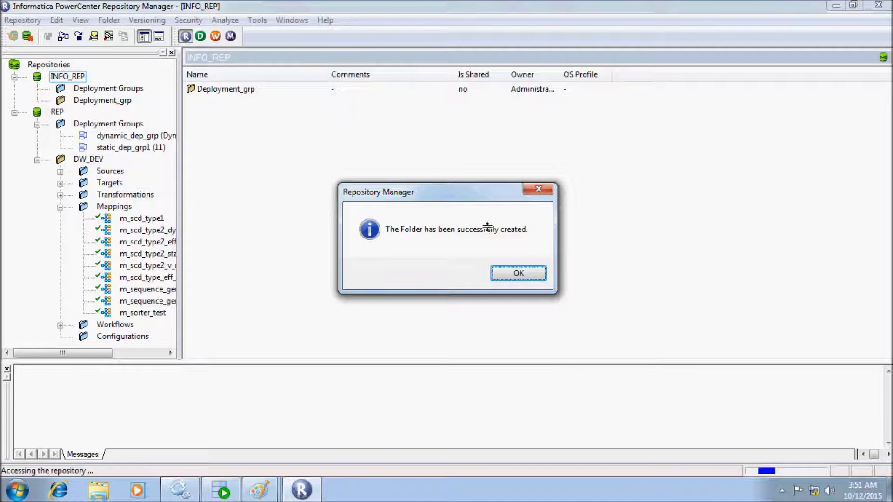
click(512, 270)
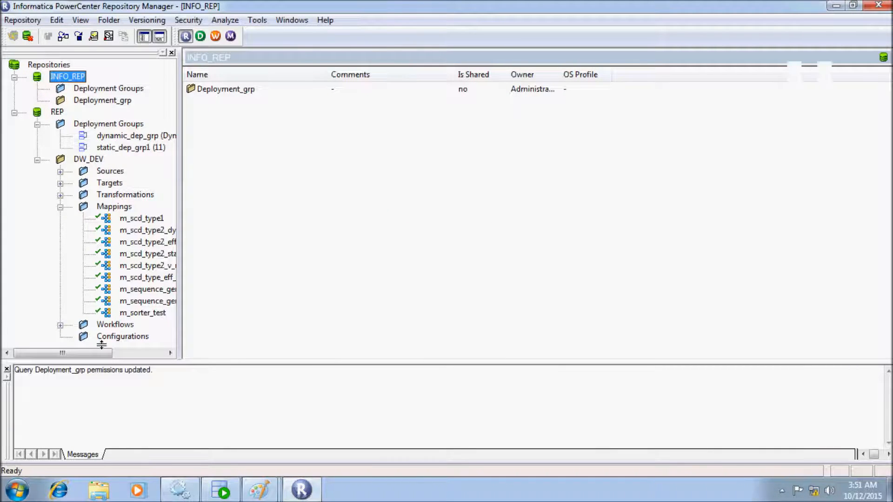
Start copying dynamic_dep_grp from REP to the INFO_REP repository, using typical options when possible
drag(87, 352, 93, 352)
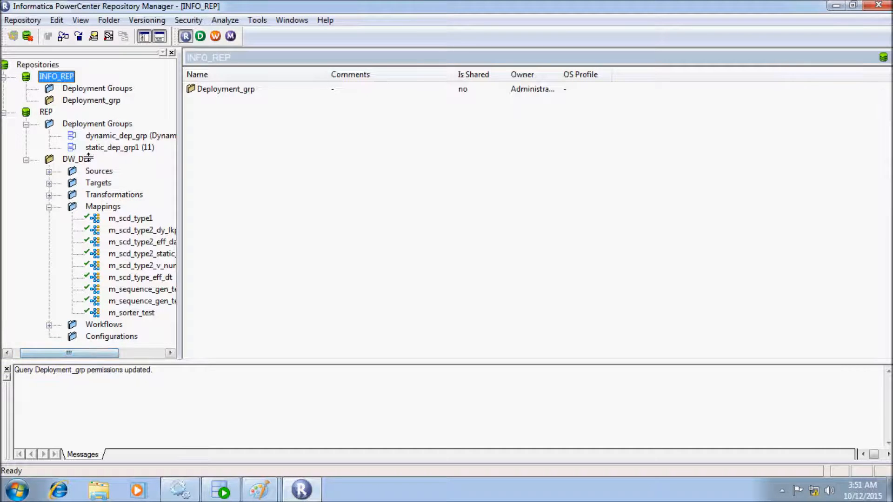
click(90, 138)
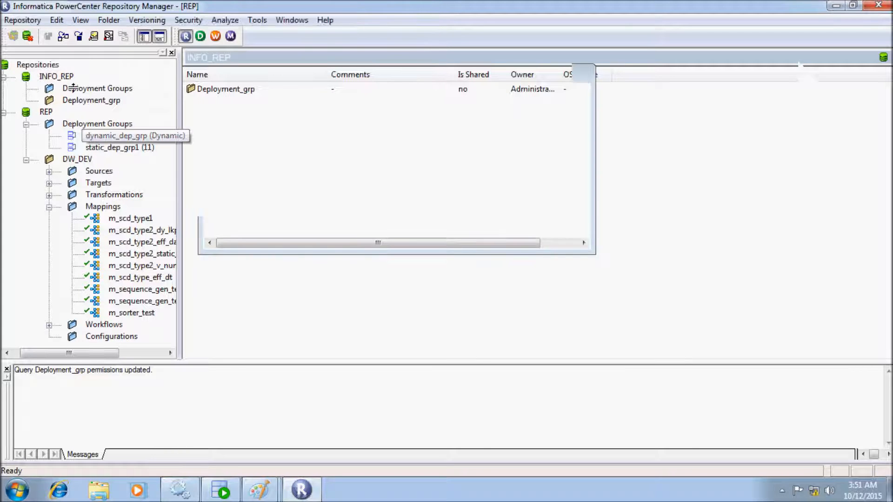
drag(63, 79, 63, 79)
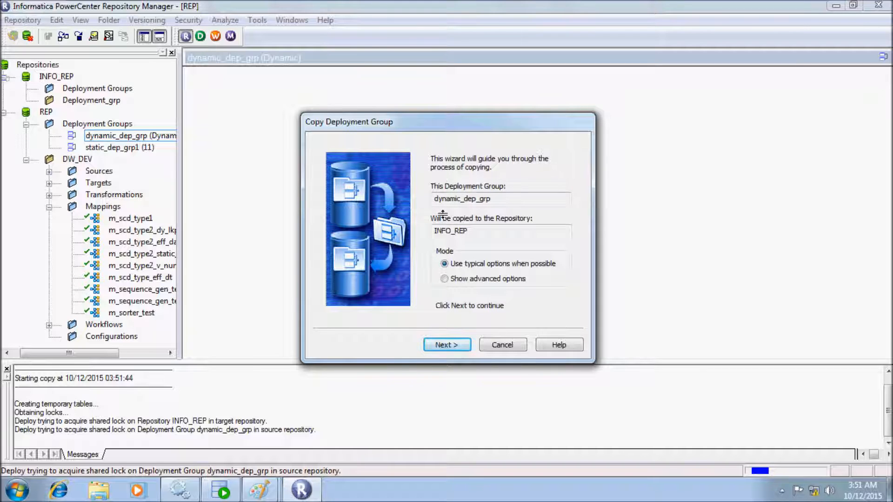
click(444, 344)
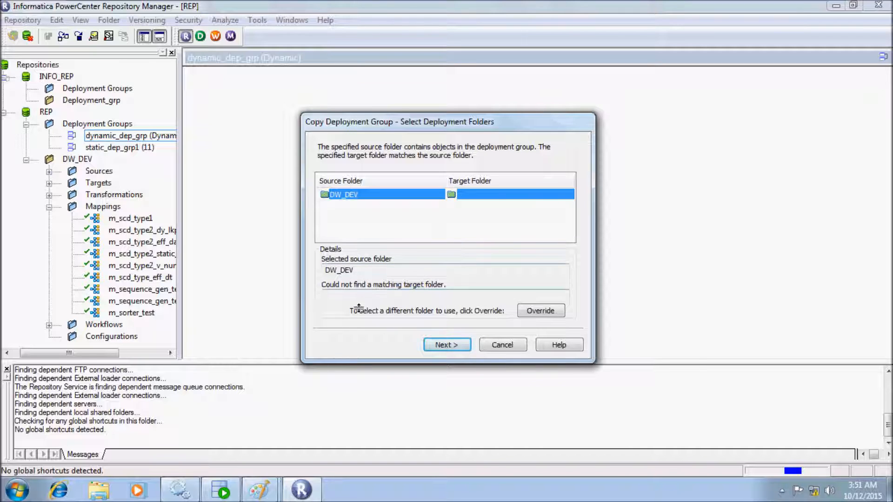
Override the target folder for DW_DEV with Deployment_grp, compare the two folders, and accept the comparison
click(519, 311)
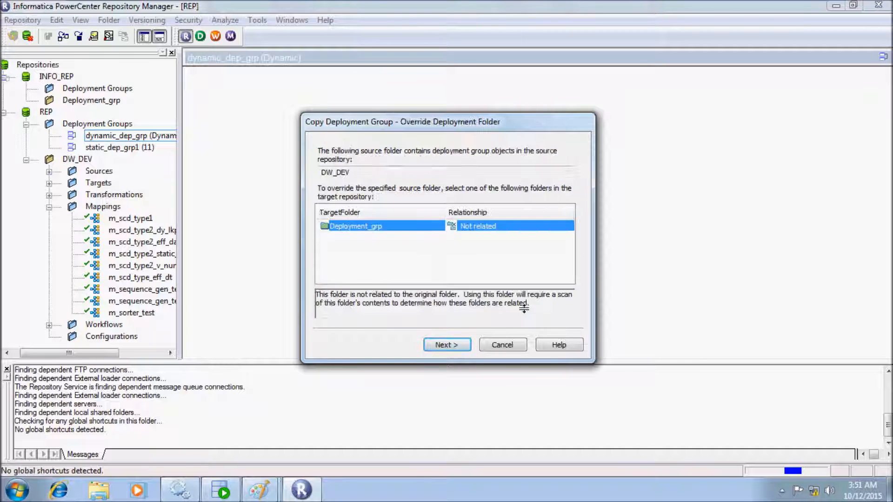
click(448, 345)
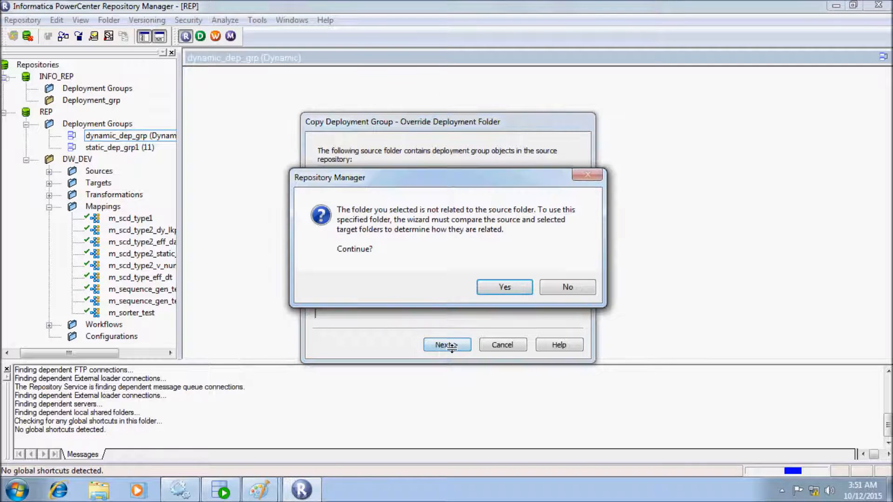
click(494, 286)
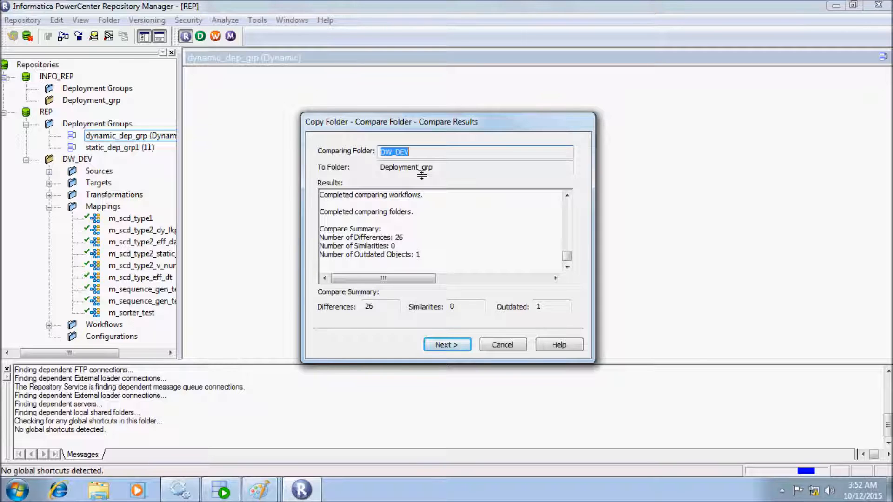
drag(437, 164, 356, 167)
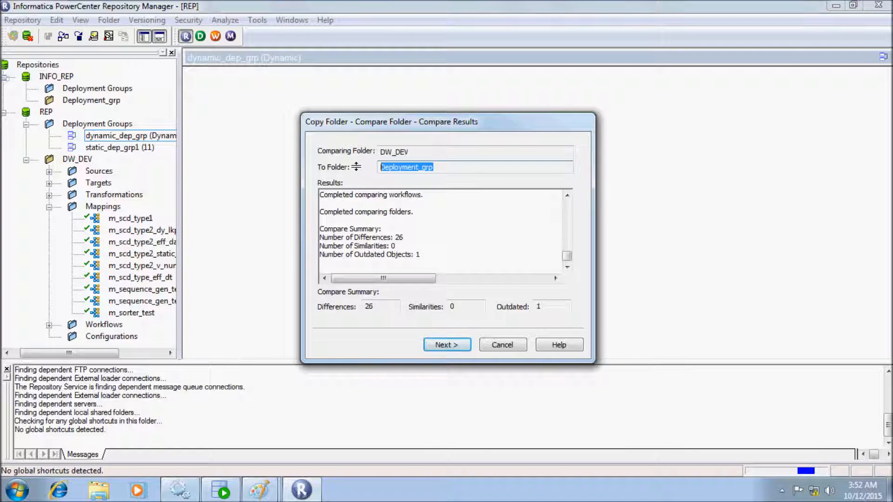
click(443, 344)
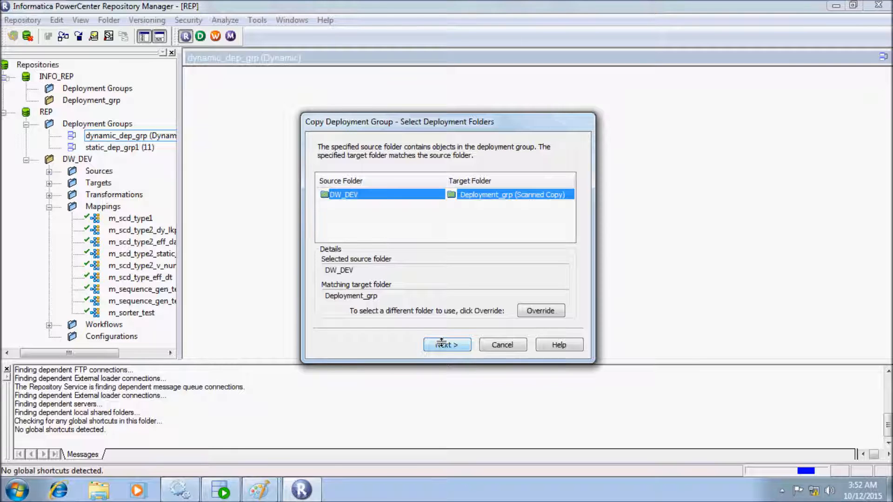
Complete the copy of dynamic_dep_grp with the default wizard settings and open the Deployment_grp folder in INFO_REP
click(443, 344)
click(441, 343)
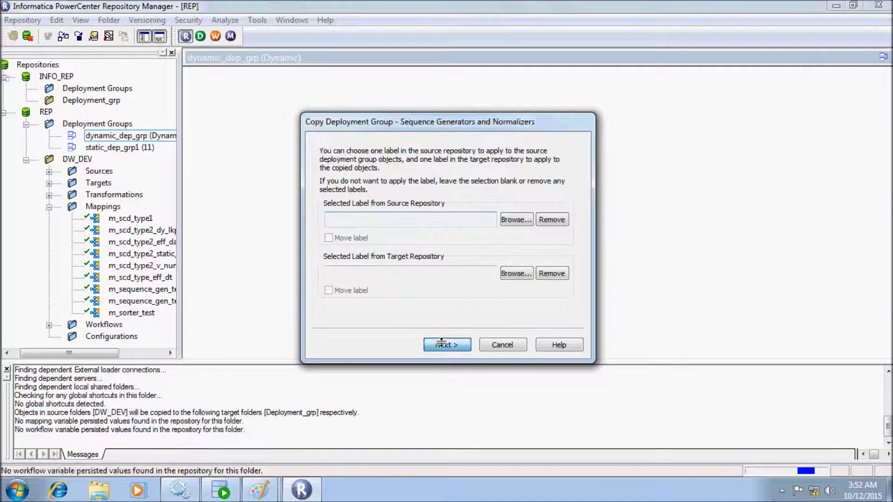
click(441, 344)
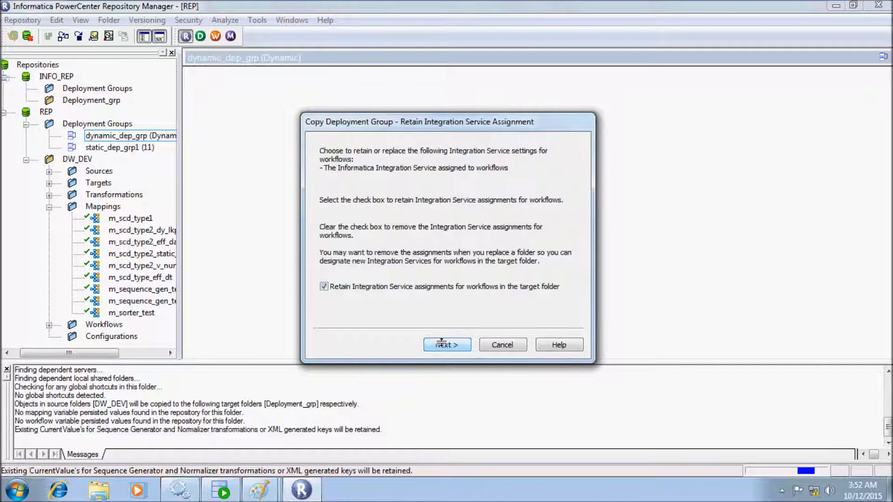
click(441, 343)
click(441, 343)
click(441, 343)
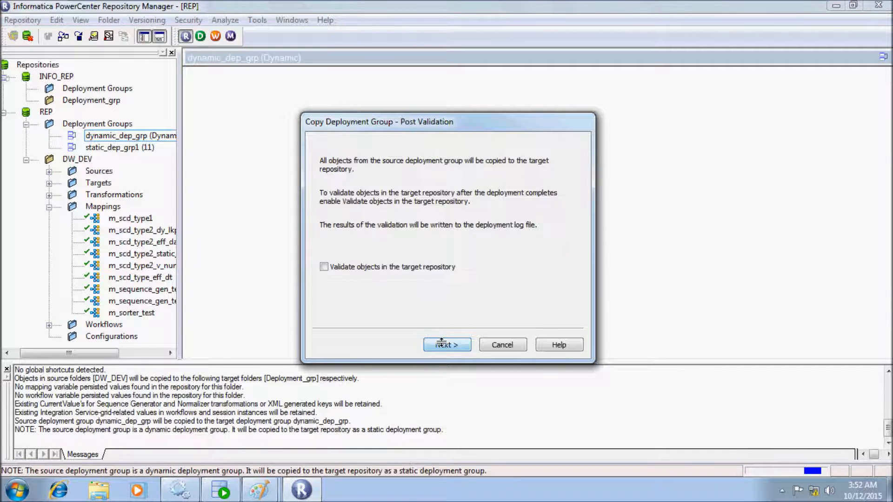
click(441, 343)
click(442, 344)
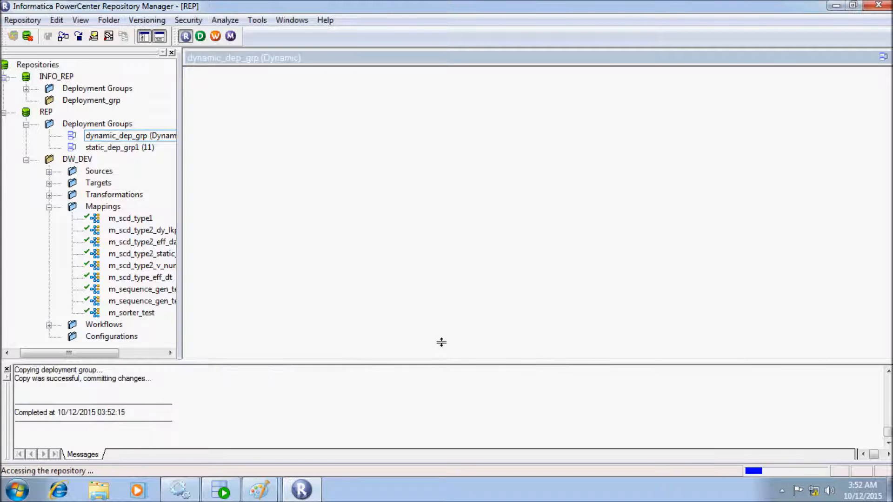
click(96, 98)
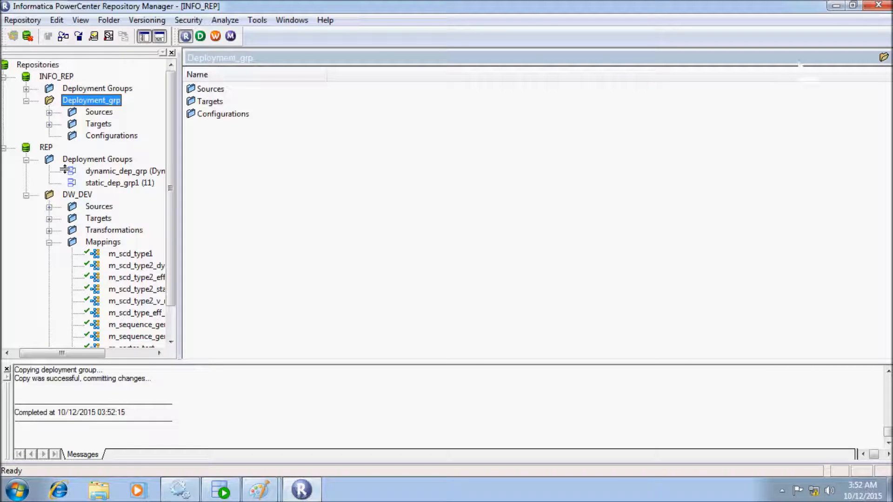
Start copying static_dep_grp1 to INFO_REP with typical options and have DW_DEV compared with the Deployment_grp folder
drag(124, 183, 53, 76)
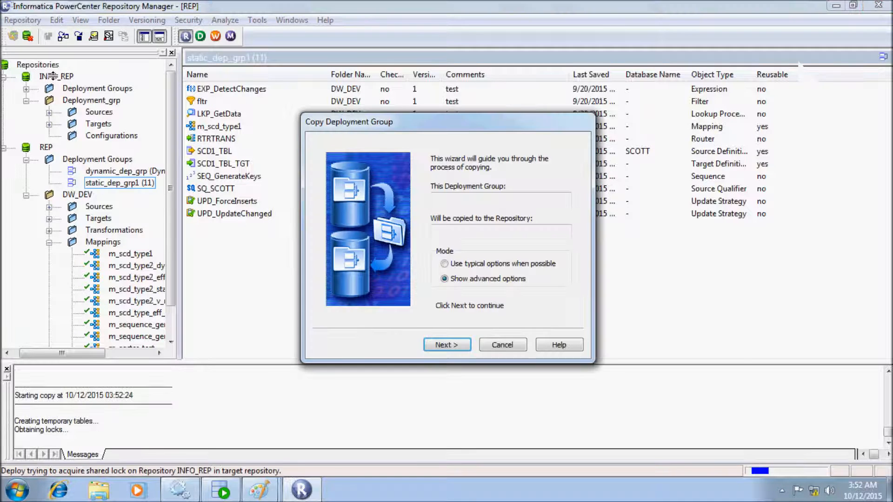
click(442, 345)
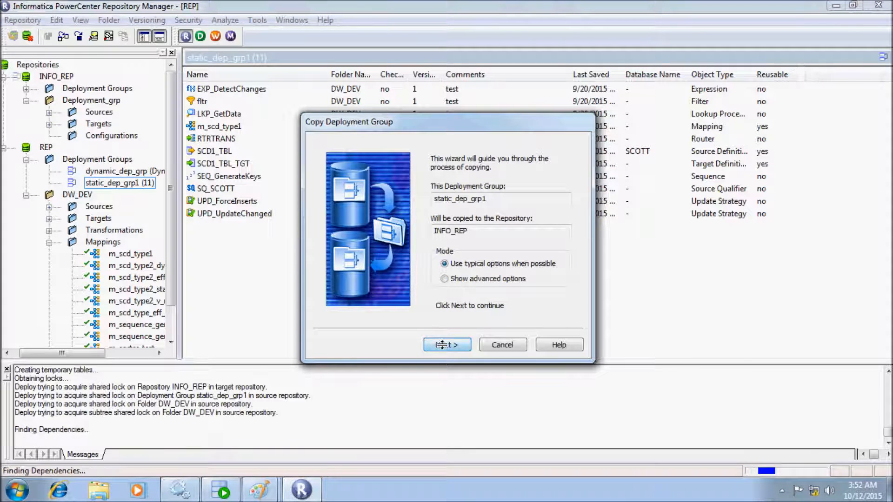
click(442, 344)
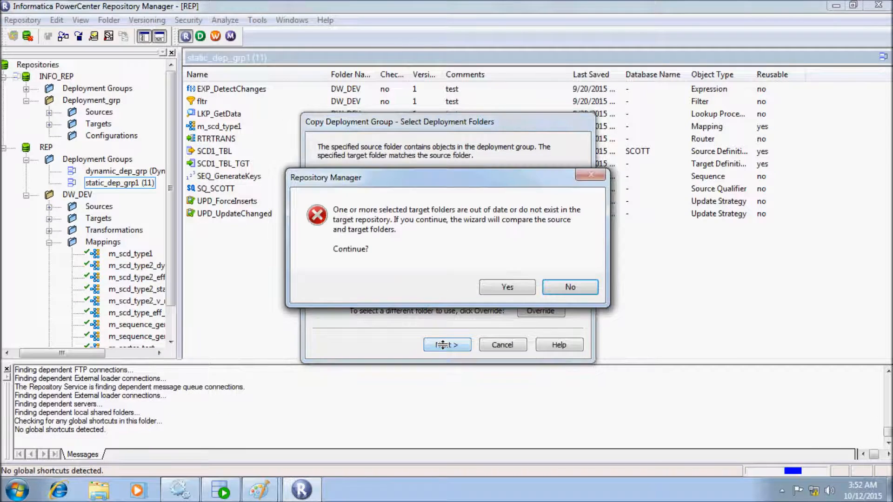
click(491, 288)
click(462, 345)
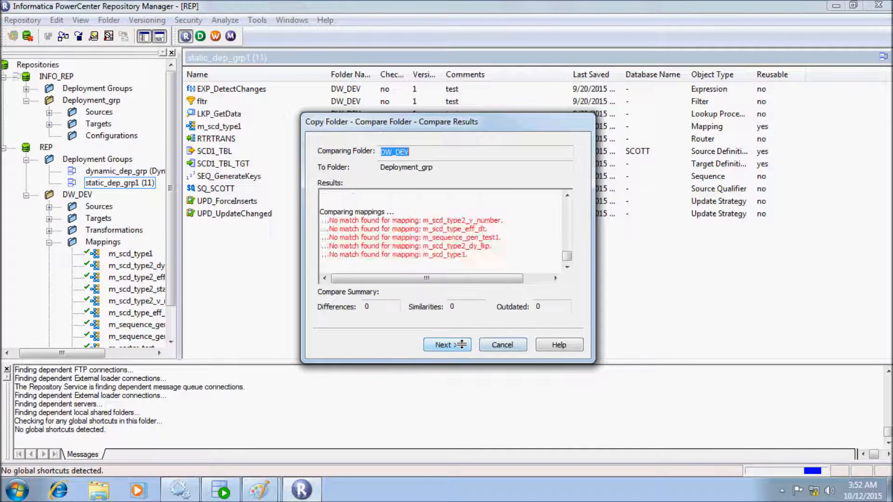
Complete the copy of static_dep_grp1 with no labels and default settings, saving the deploy options to deployOptions.xml
click(453, 345)
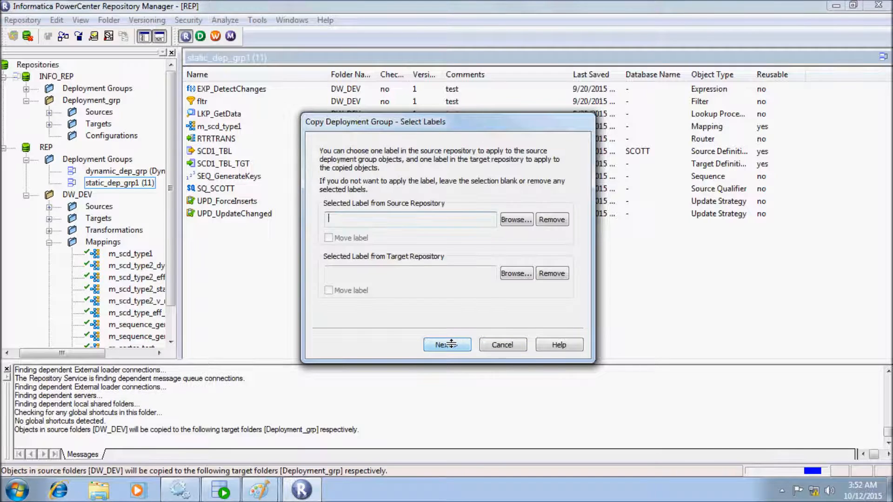
click(451, 344)
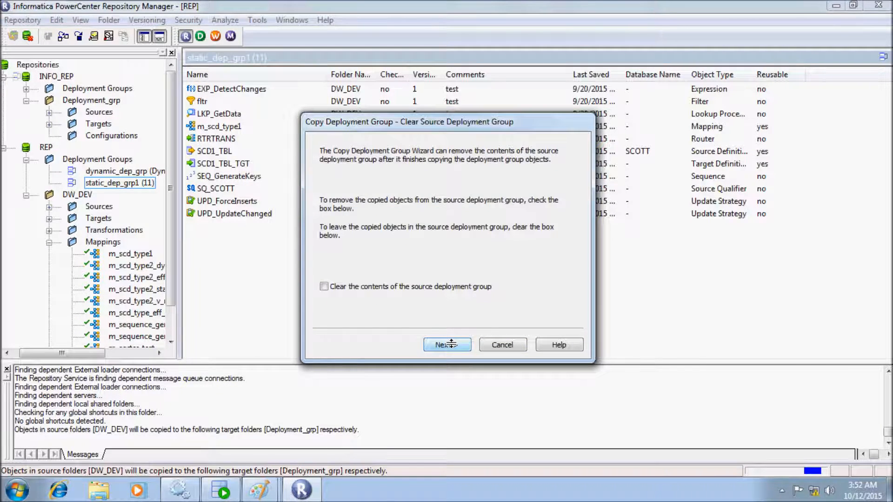
click(451, 344)
click(451, 344)
click(451, 345)
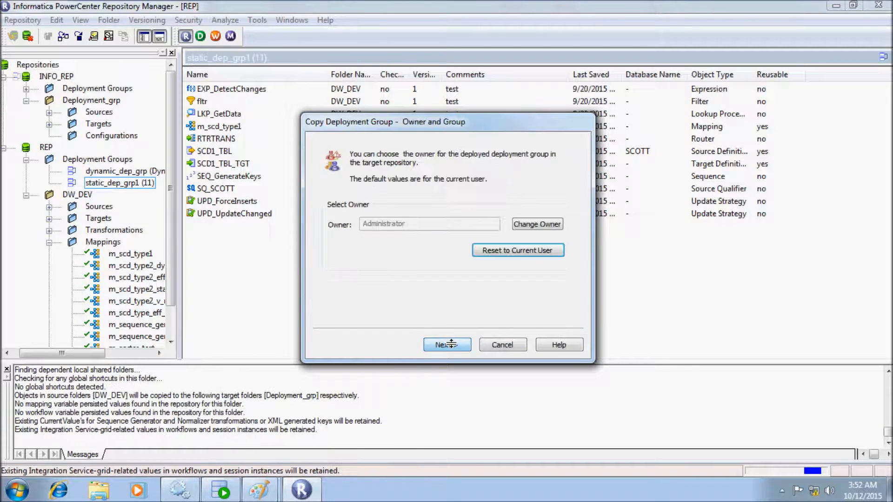
click(451, 344)
click(451, 344)
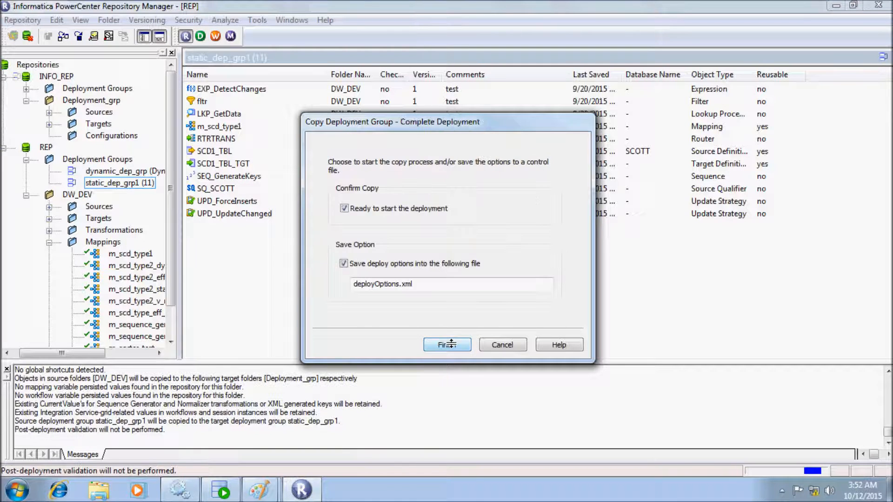
click(451, 344)
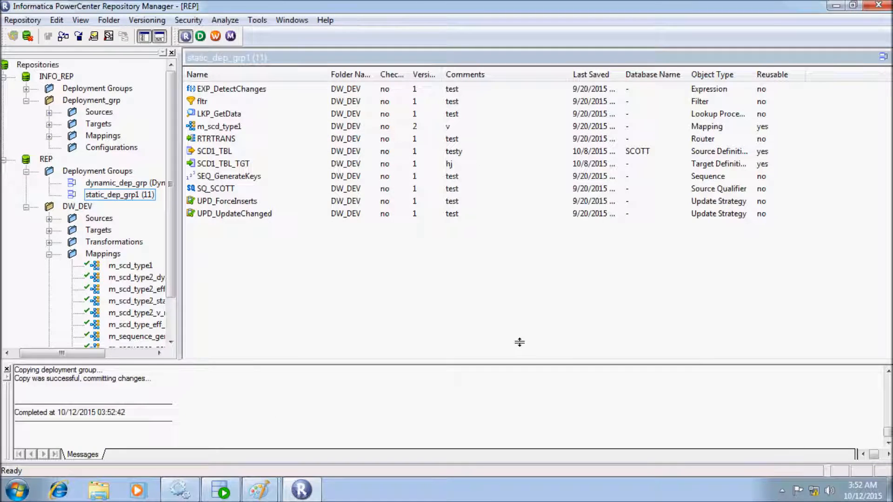
Examine the sources, targets and mappings in the Deployment_grp folder of INFO_REP
click(49, 113)
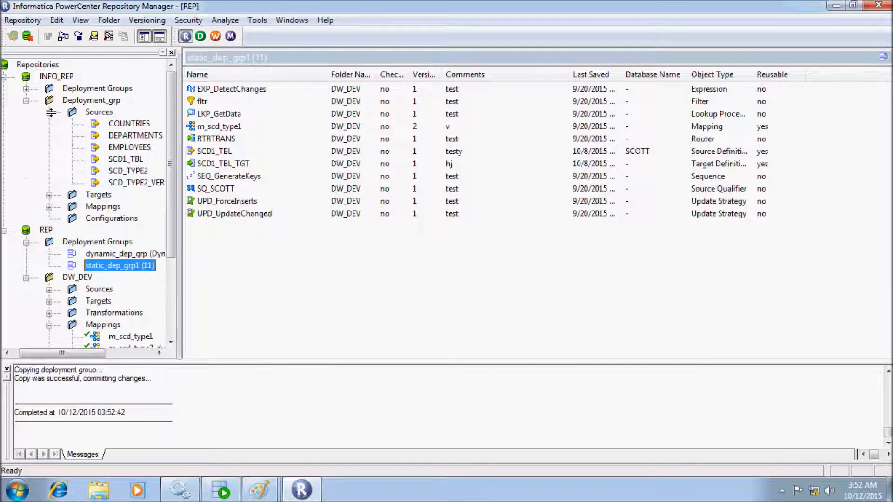
click(49, 196)
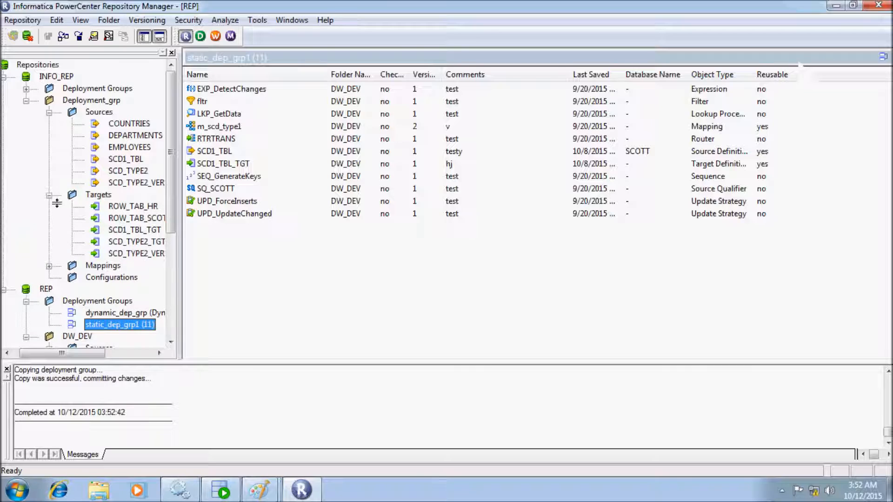
click(49, 265)
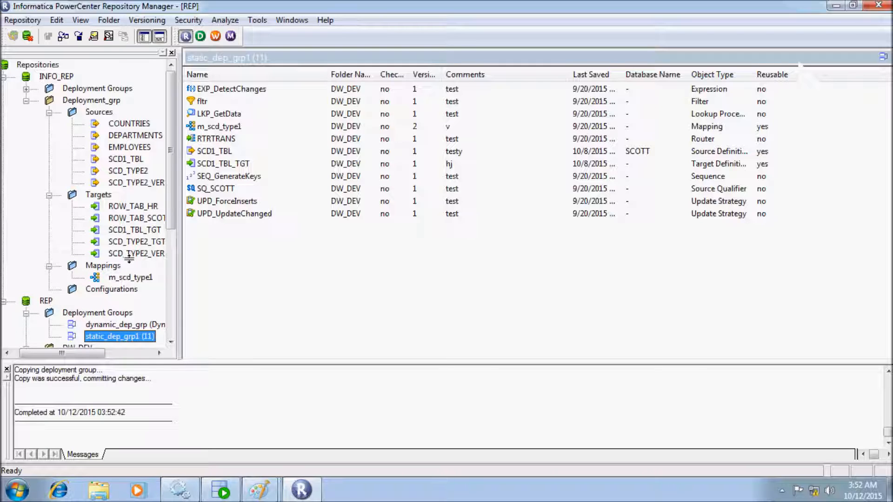
Collapse the Deployment_grp folder in INFO_REP and the Deployment Groups and DW_DEV folders in REP
scroll(174, 186, down, 1)
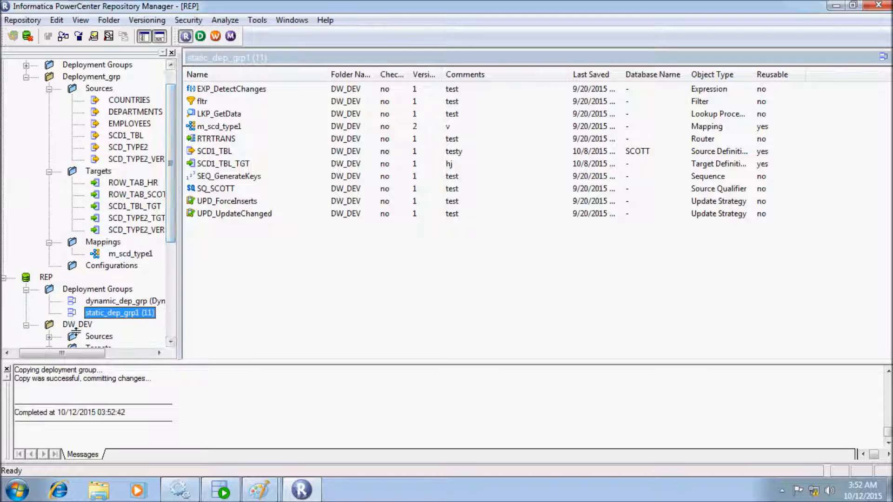
mouse_move(87, 354)
mouse_down()
mouse_move(107, 354)
mouse_move(70, 347)
mouse_up()
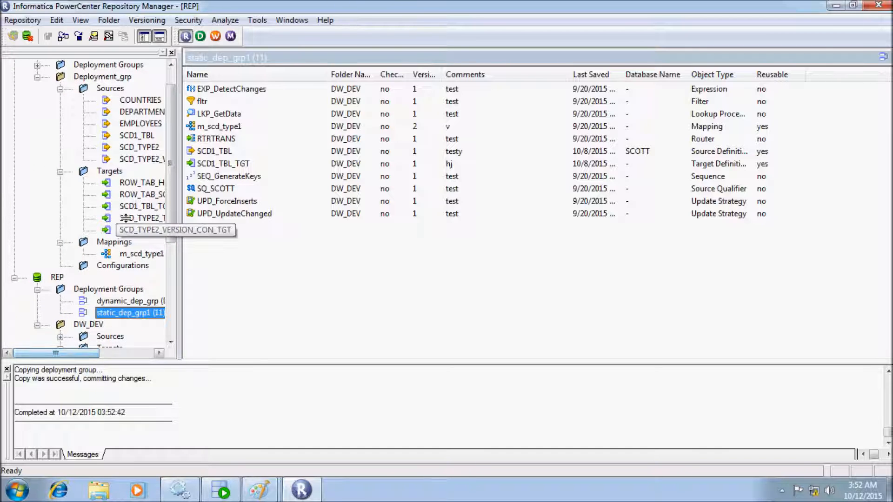
scroll(173, 89, up, 1)
click(37, 100)
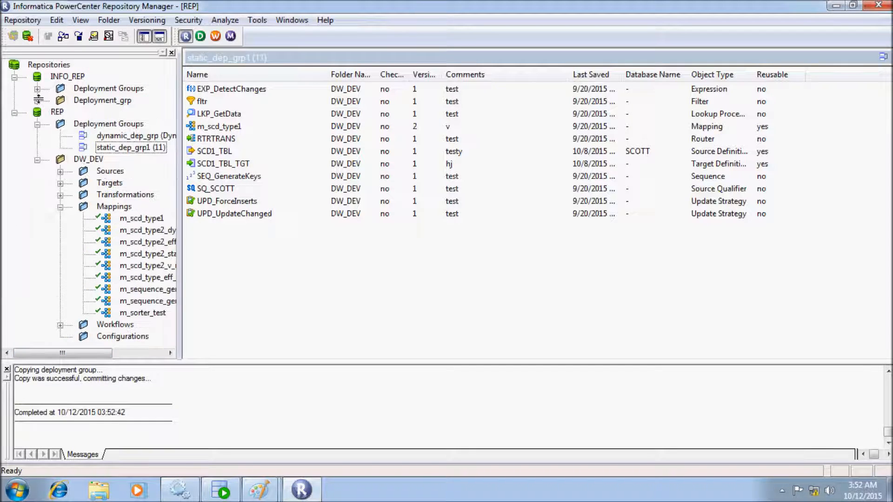
click(38, 125)
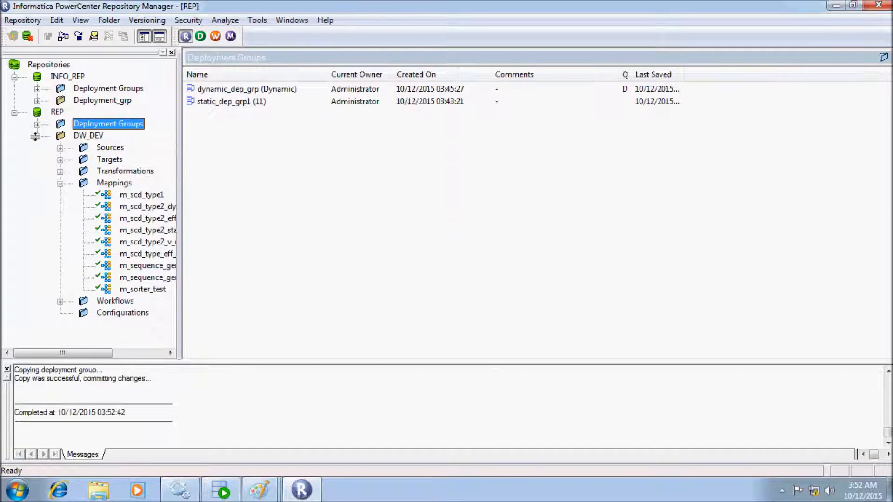
click(37, 136)
Open the Deployment_grp folder of INFO_REP, switch to PowerCenter Designer with that folder open, and dismiss the startup tip
double_click(66, 76)
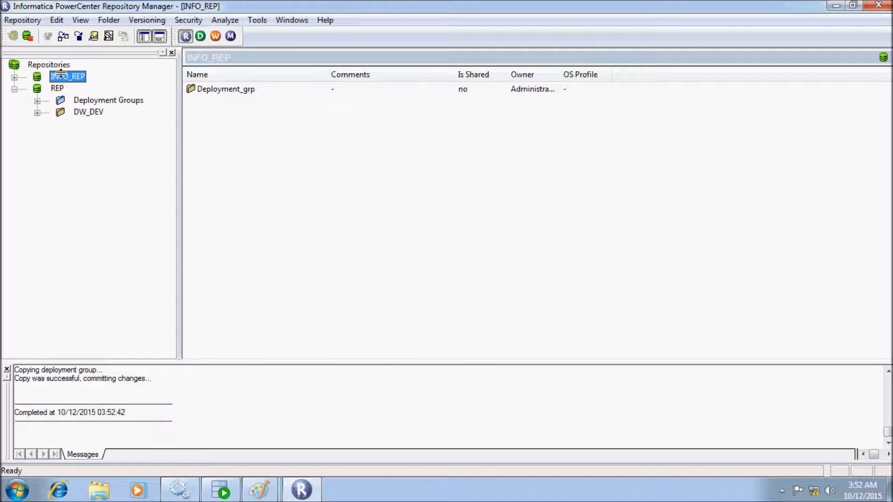
double_click(51, 77)
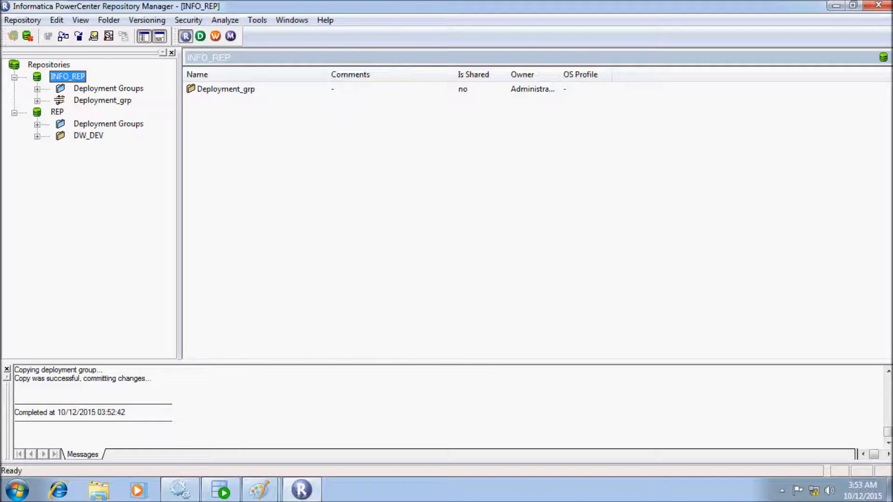
click(60, 100)
double_click(102, 100)
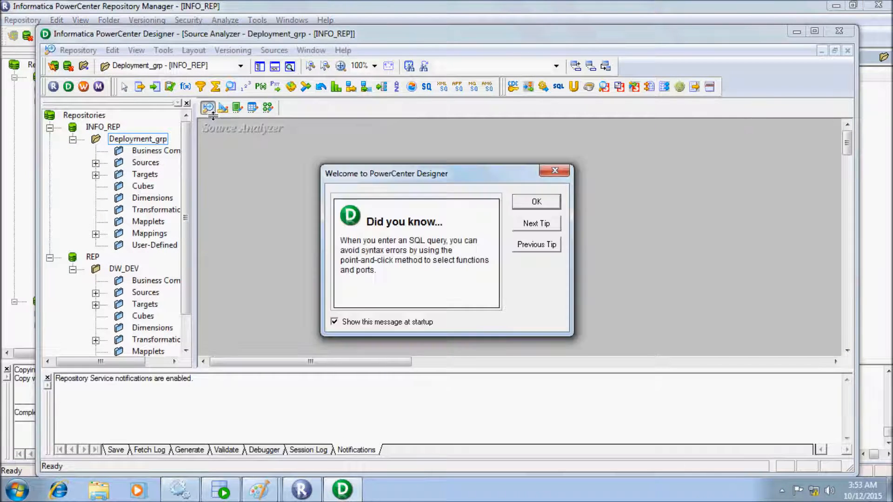
click(522, 203)
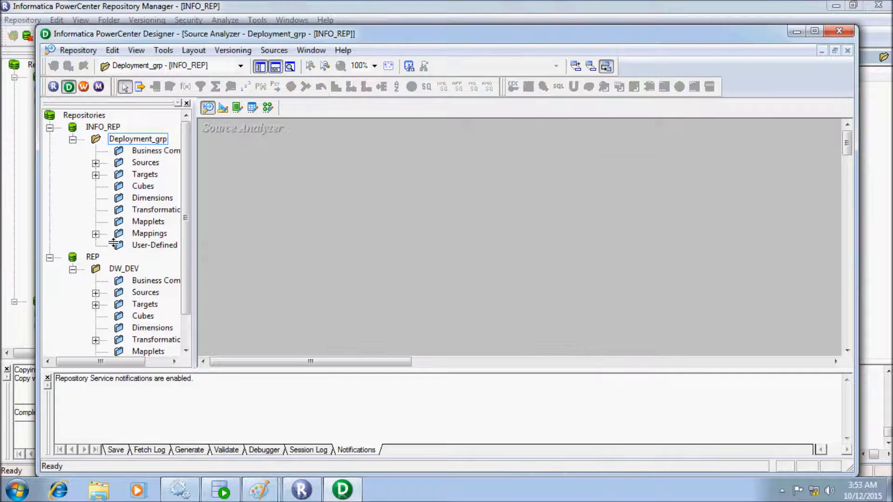
Collapse REP and open the m_scd_type1 mapping from the Deployment_grp folder in the Mapping Designer
click(49, 257)
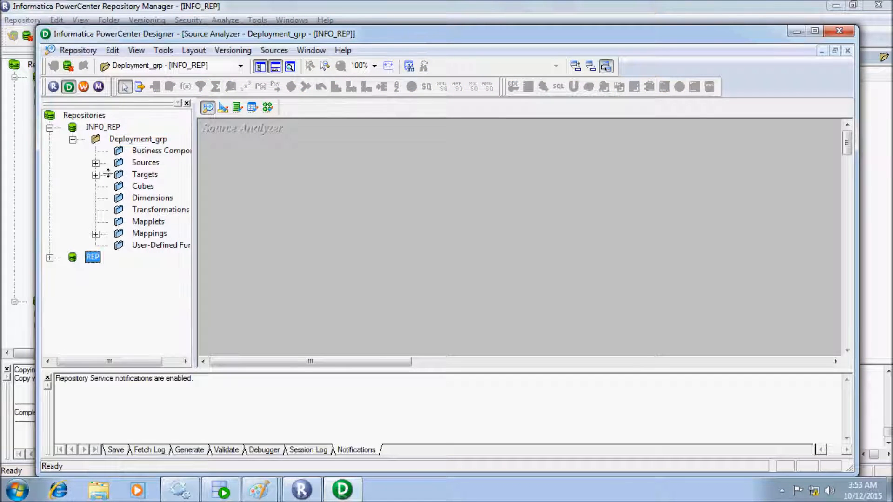
click(95, 162)
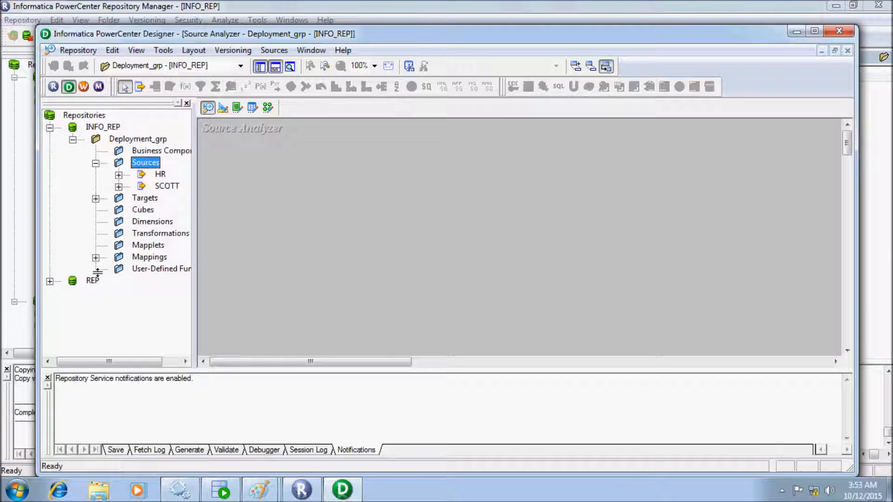
click(95, 258)
drag(143, 269, 363, 194)
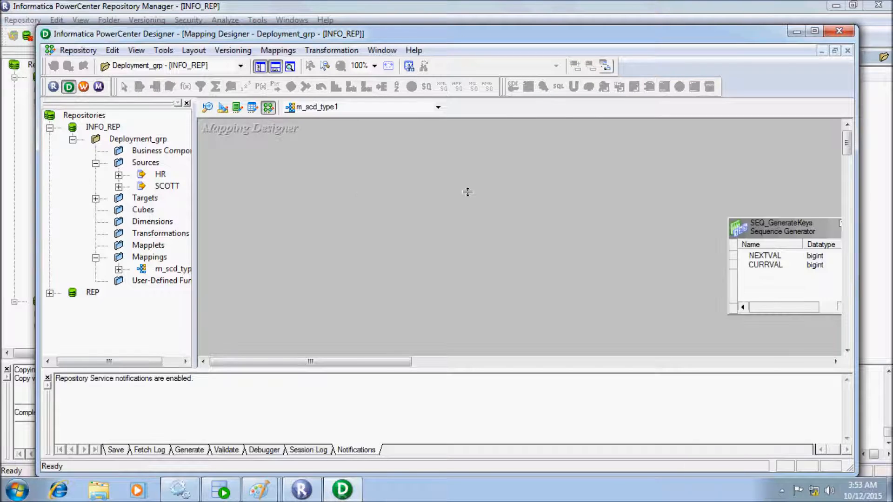
Arrange all objects of m_scd_type1 as icons and maximize the Designer window to view the whole mapping
right_click(383, 137)
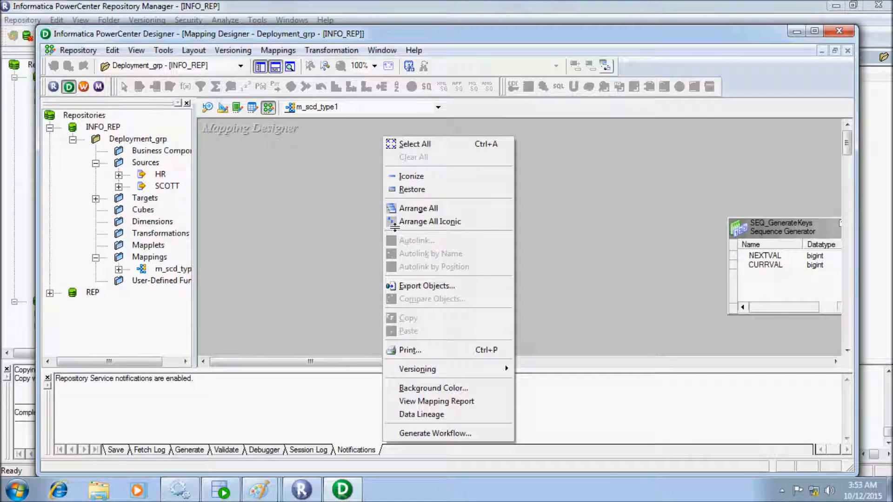
click(409, 221)
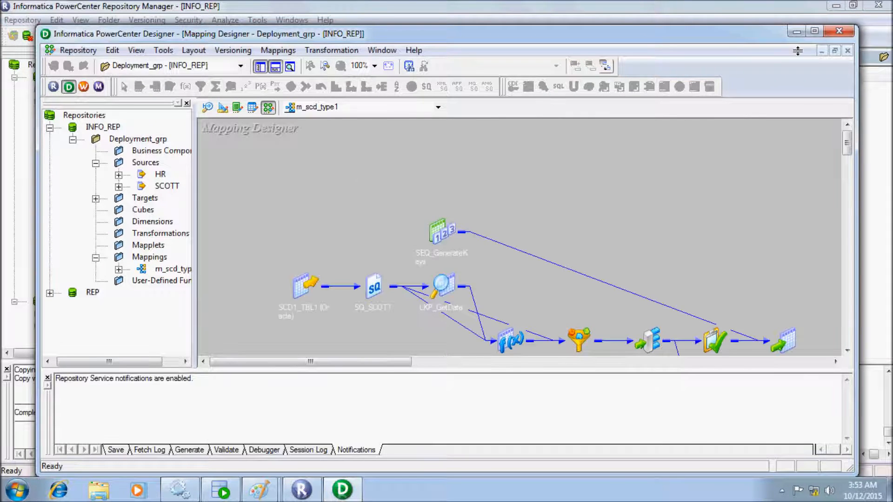
click(814, 30)
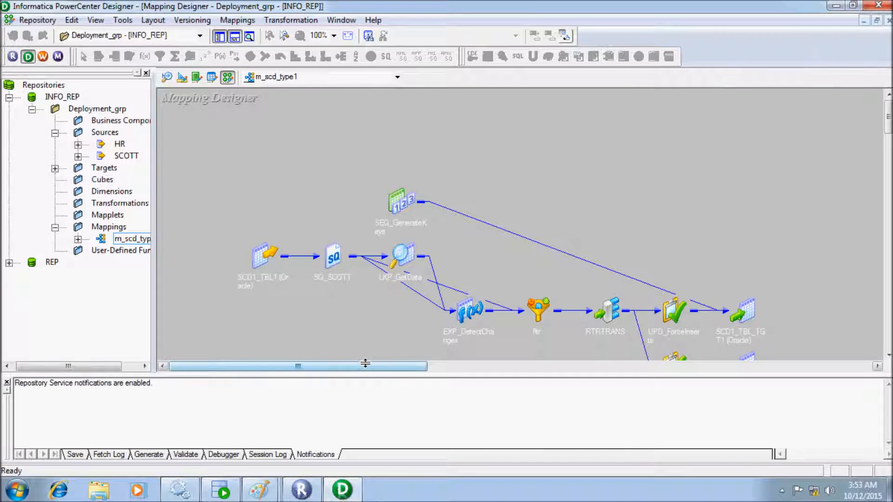
drag(364, 366, 380, 366)
mouse_move(889, 114)
mouse_down()
mouse_move(888, 132)
mouse_move(888, 116)
mouse_up()
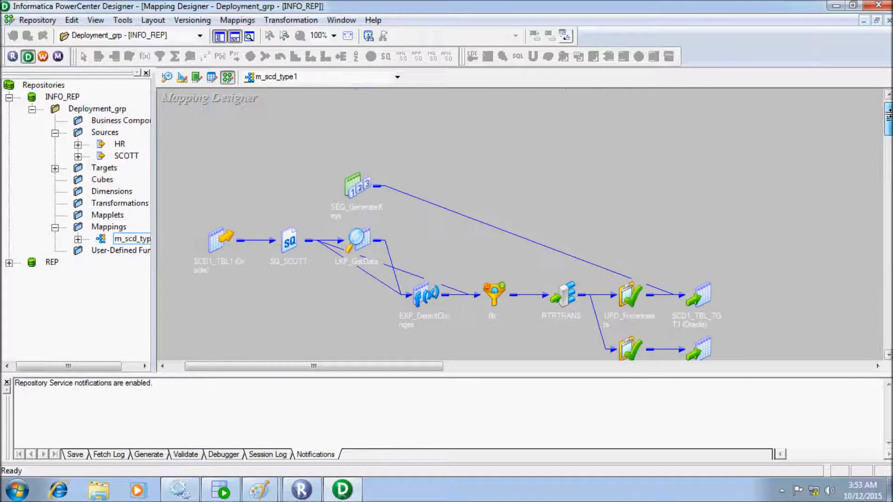
Review the HR sources in Deployment_grp and restore the SCD1_TBL1 source definition in the mapping to show its columns
click(78, 144)
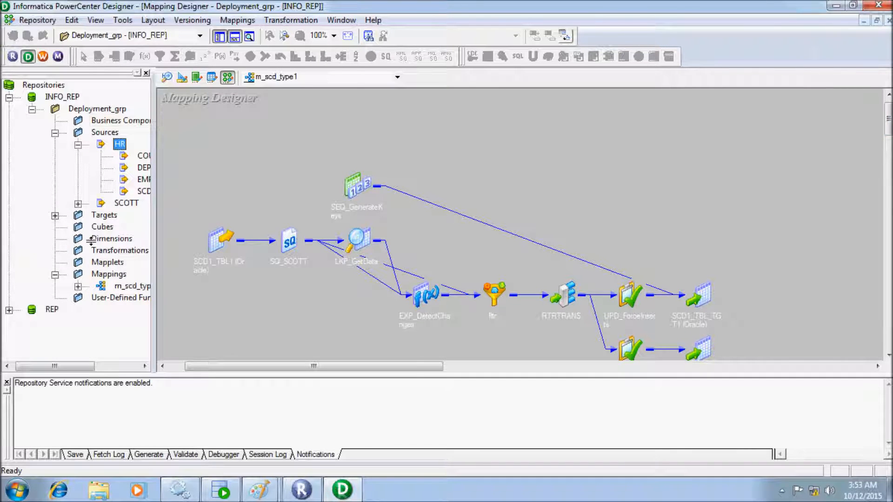
drag(61, 366, 85, 363)
click(92, 155)
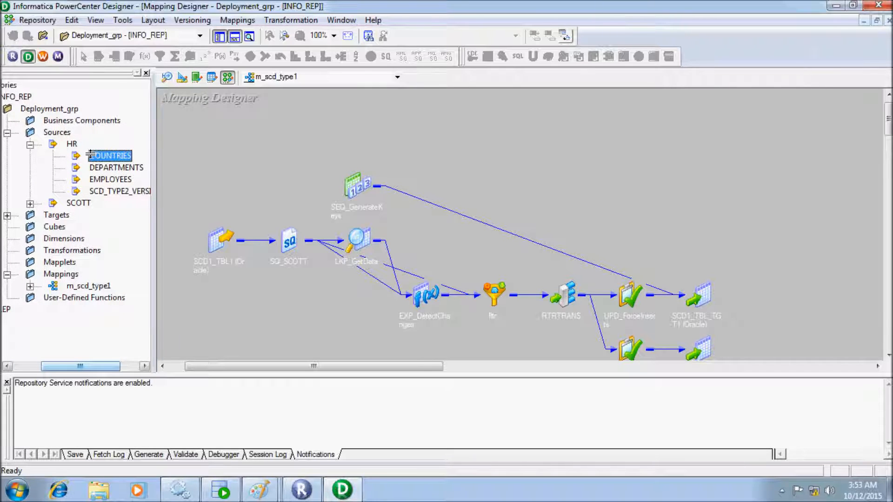
click(95, 167)
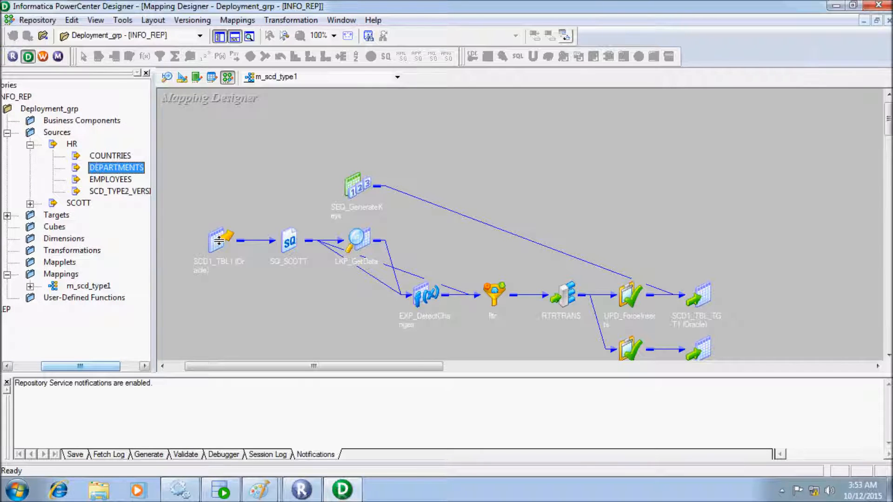
click(103, 191)
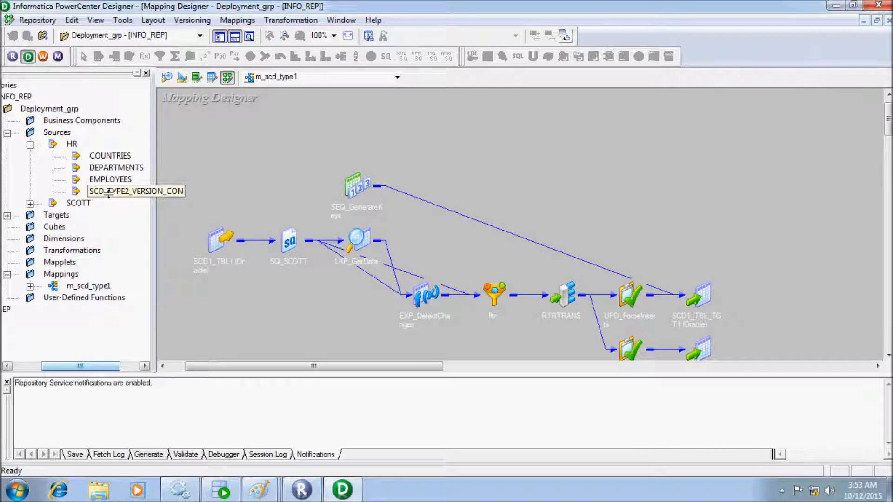
drag(98, 191, 247, 201)
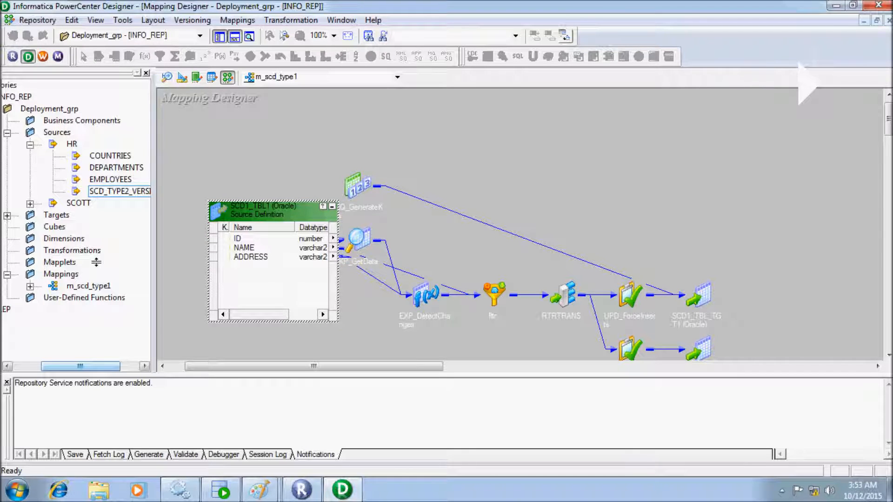
drag(208, 210, 182, 198)
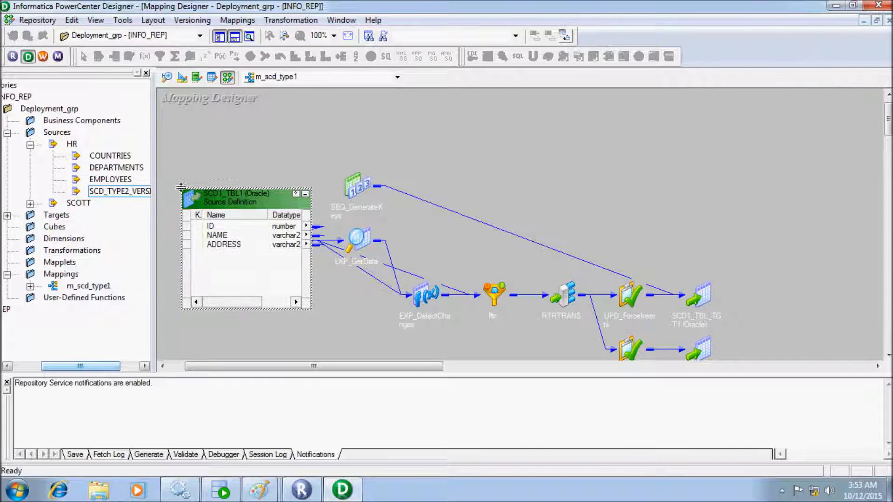
Examine the SCOTT sources SCD1_TBL and SCD_TYPE2 against the SCD1_TBL1 source definition in the mapping
click(29, 203)
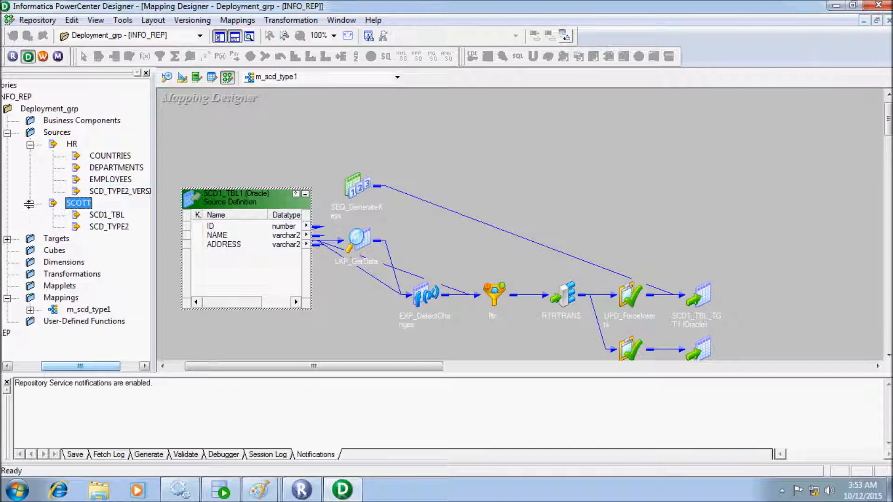
click(109, 226)
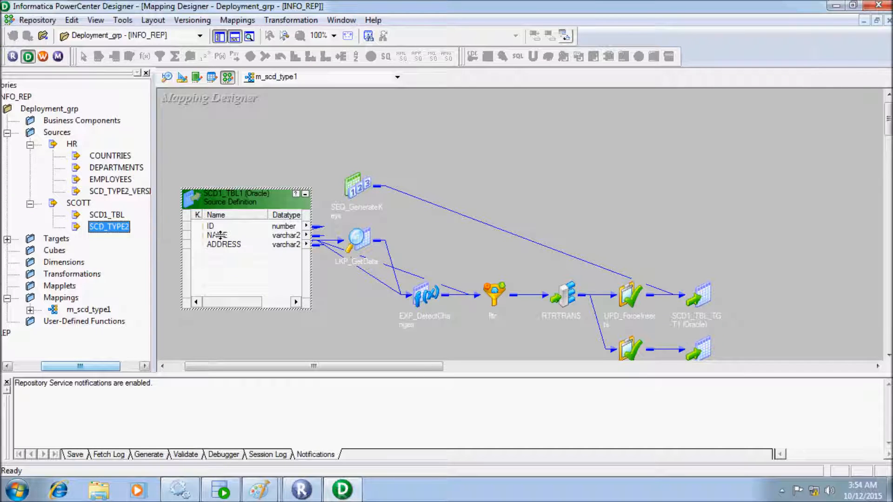
click(119, 216)
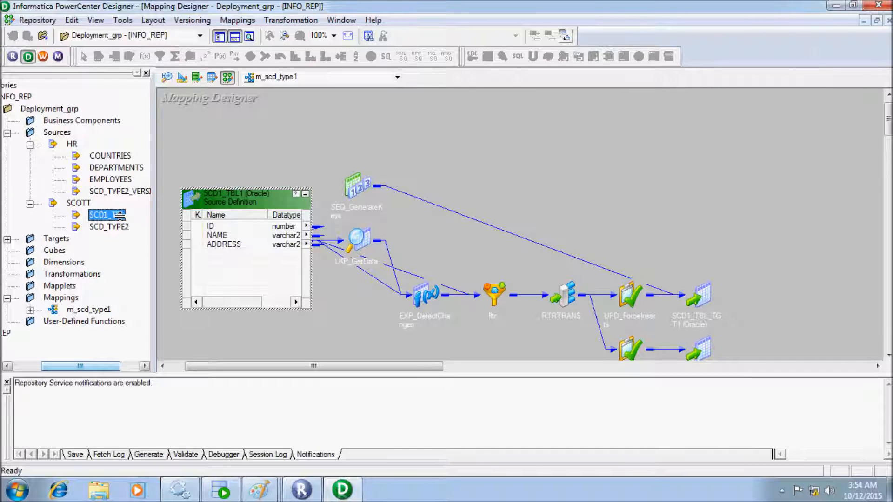
drag(224, 199, 212, 191)
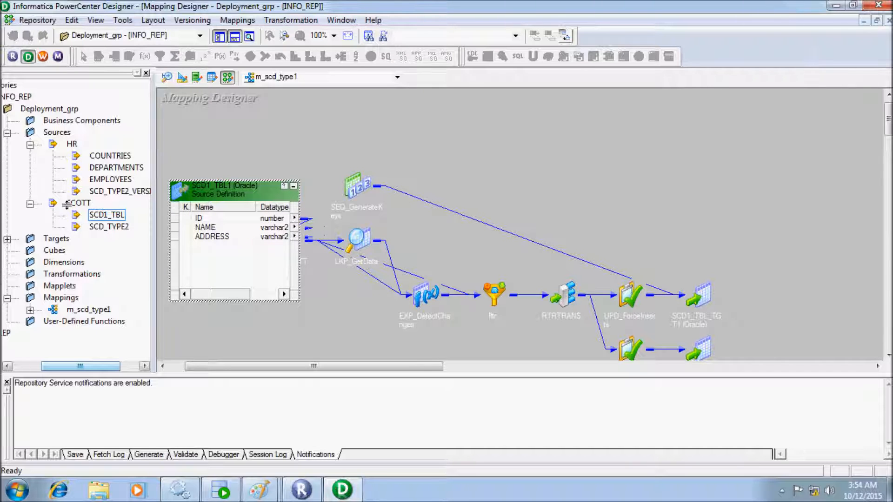
click(29, 204)
drag(78, 367, 65, 366)
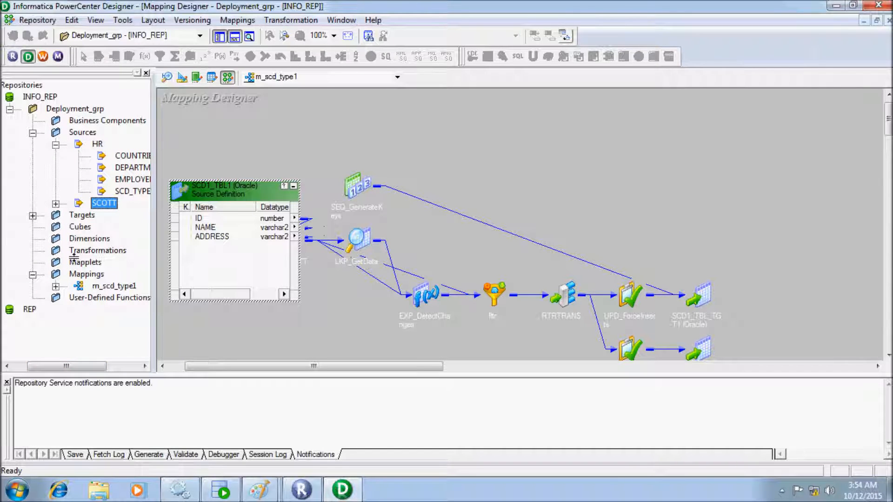
double_click(91, 200)
click(114, 214)
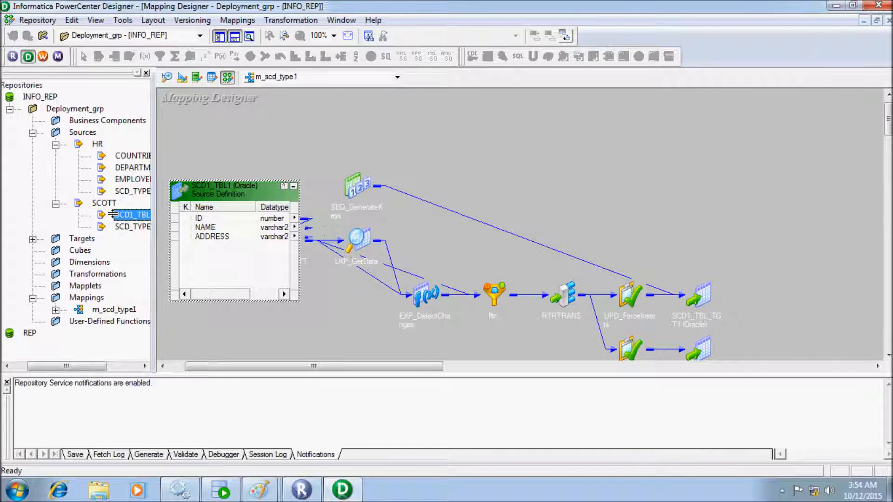
drag(84, 368, 112, 367)
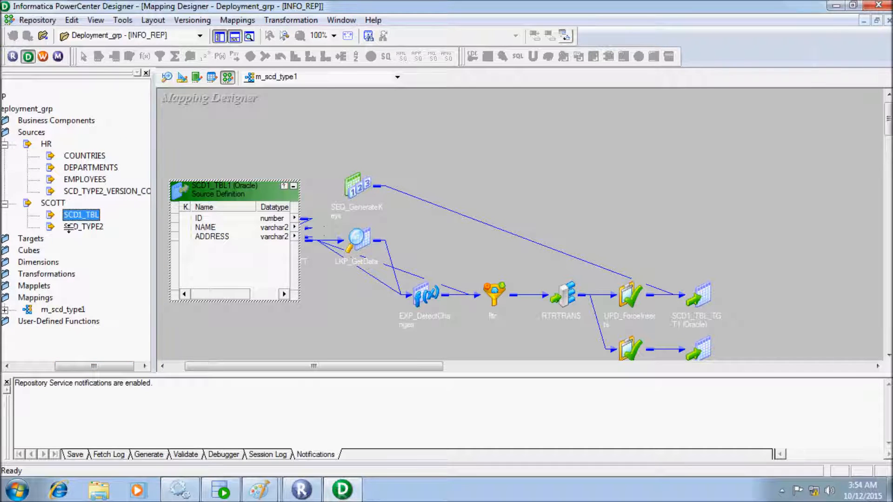
Compare the SCD1_TBL columns in Repository Manager with the SCD1_TBL1 definition in Designer, and close Designer
click(295, 492)
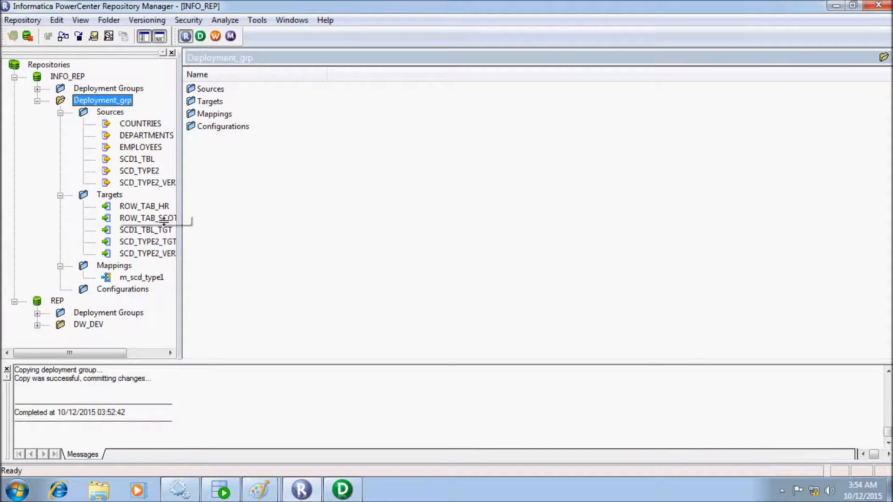
click(136, 158)
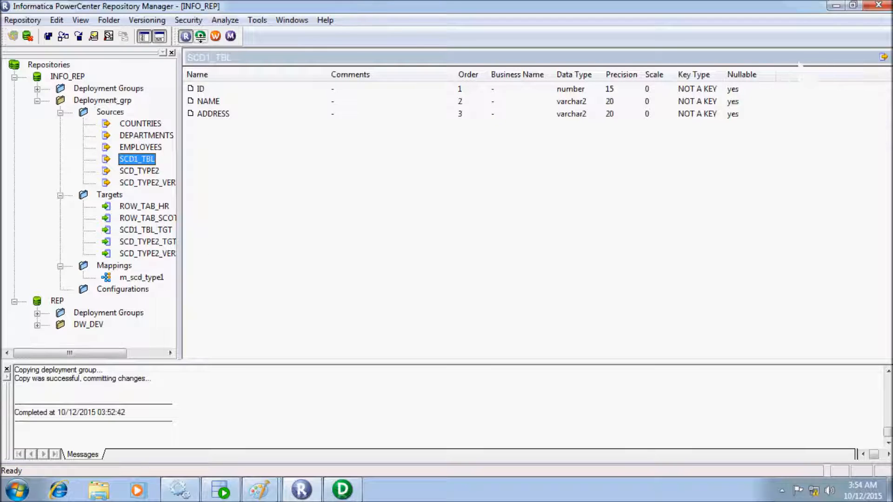
click(357, 486)
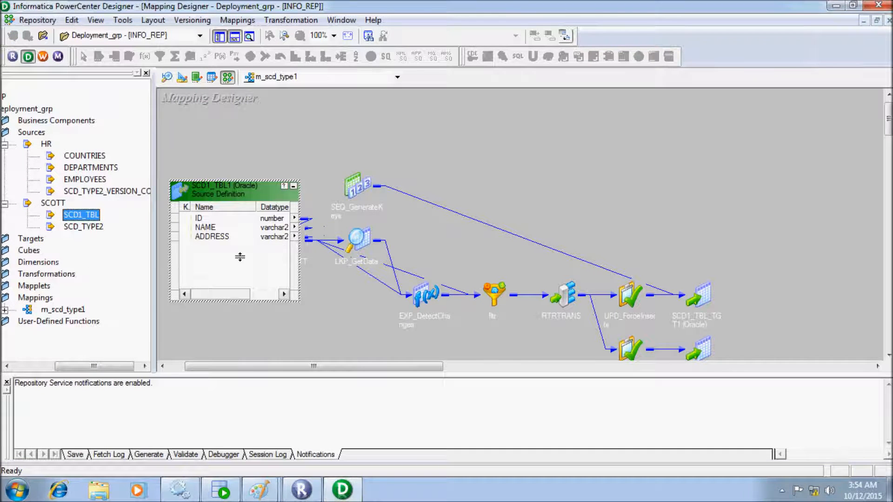
click(304, 487)
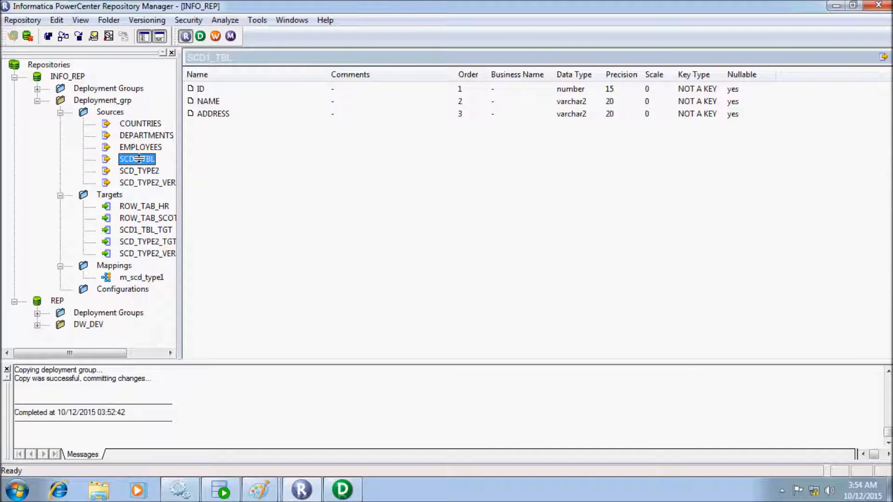
click(343, 489)
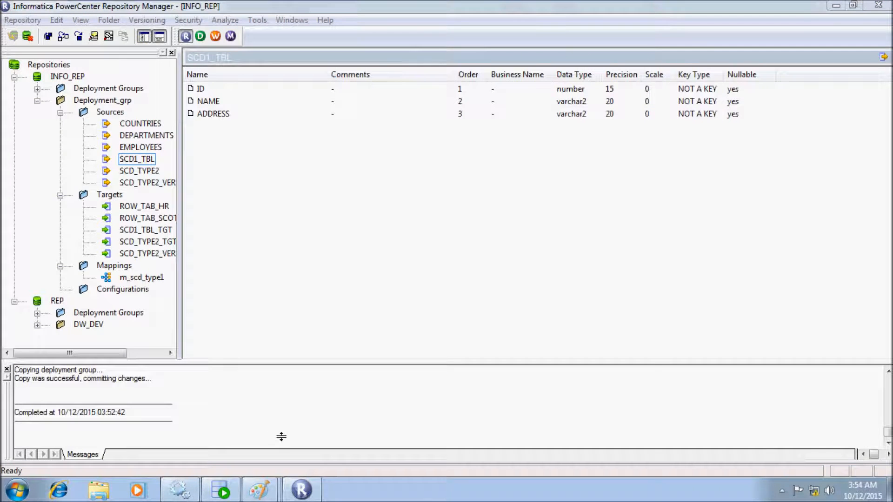
Collapse the Sources of Deployment_grp in INFO_REP and expand the DW_DEV folder in REP
click(60, 112)
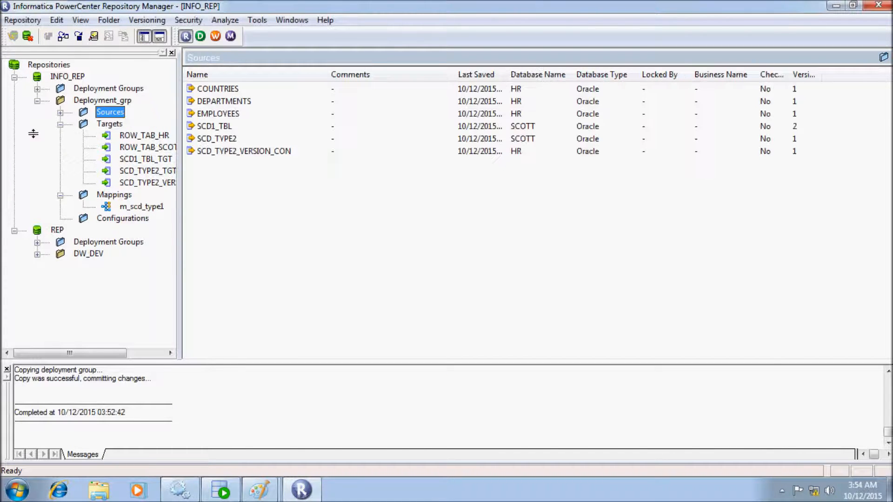
click(37, 254)
scroll(117, 186, up, 3)
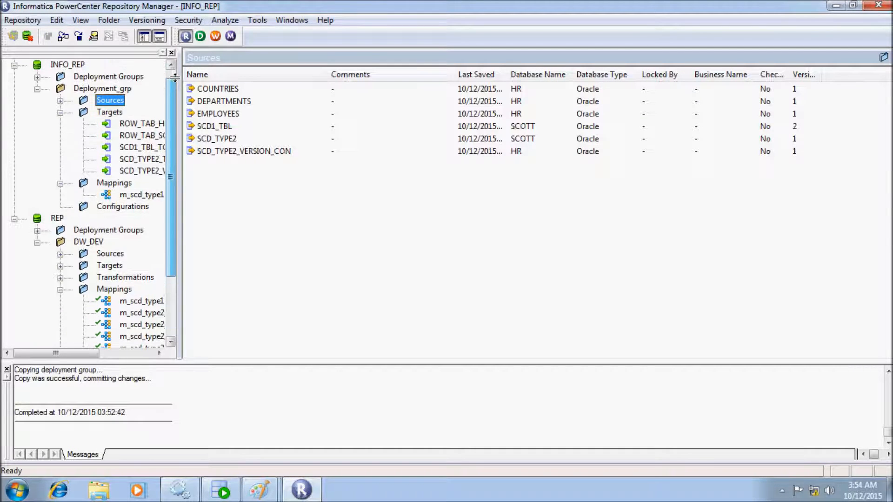
Collapse the Deployment_grp folder in INFO_REP and expand the Deployment Groups of both INFO_REP and REP
click(37, 101)
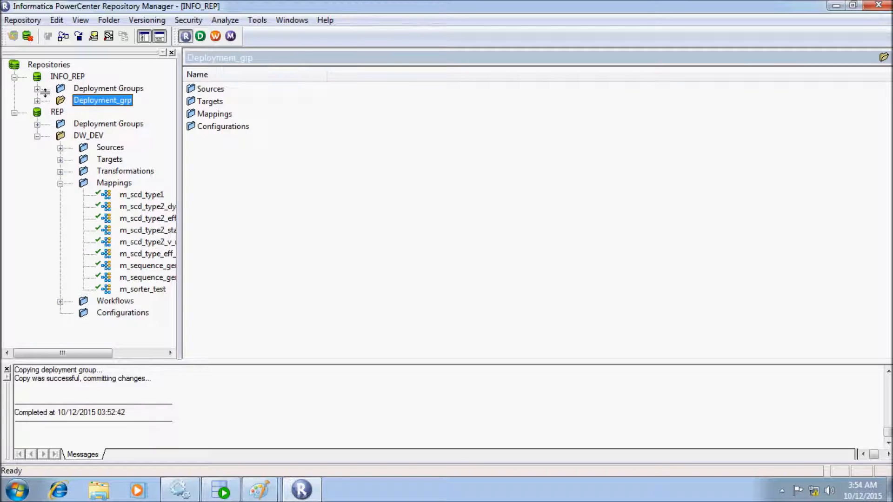
click(38, 88)
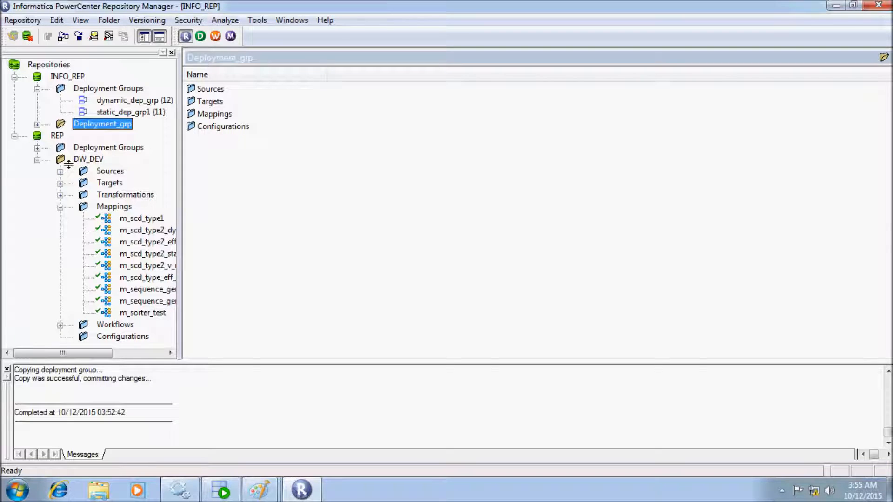
click(37, 148)
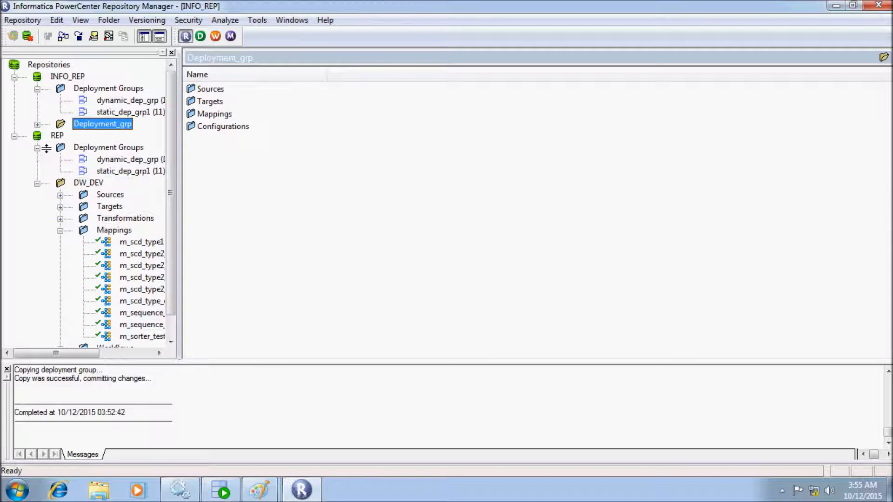
Create a static deployment group named static_dep_grp2 in the REP repository
click(76, 149)
right_click(76, 149)
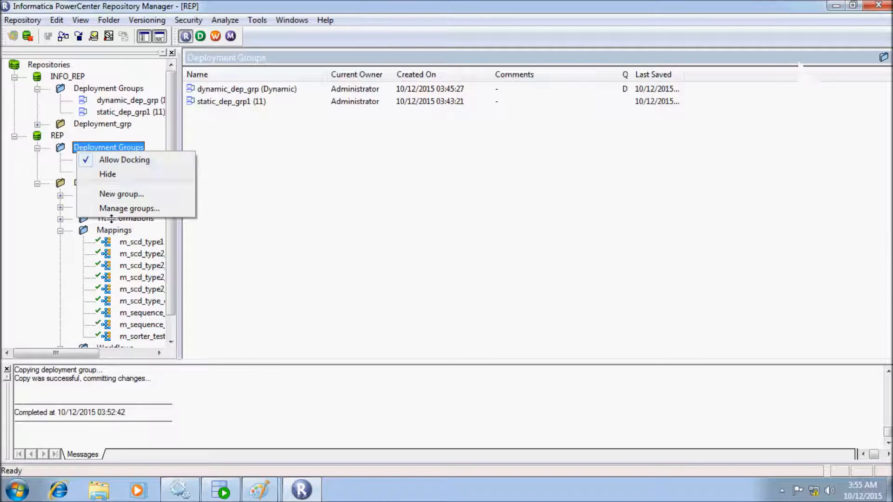
click(132, 194)
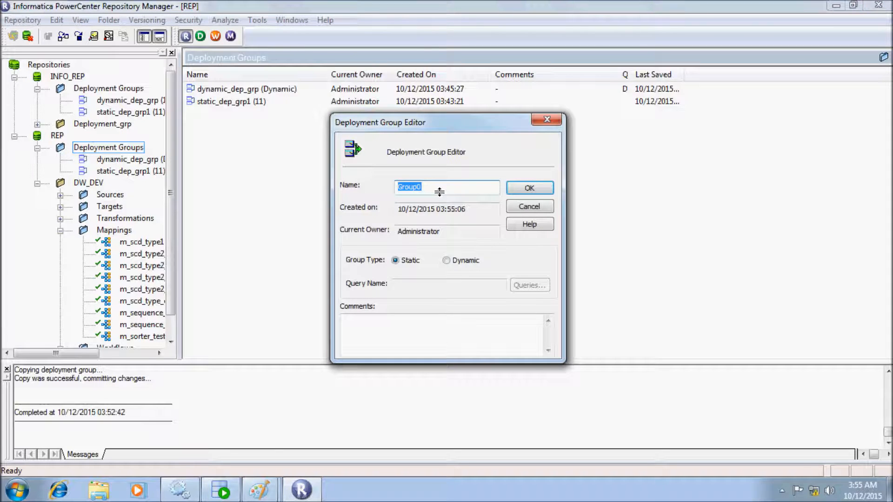
click(439, 191)
key(BackSpace)
key(BackSpace)
key(BackSpace)
key(BackSpace)
key(BackSpace)
key(BackSpace)
text(static_dep_grp2)
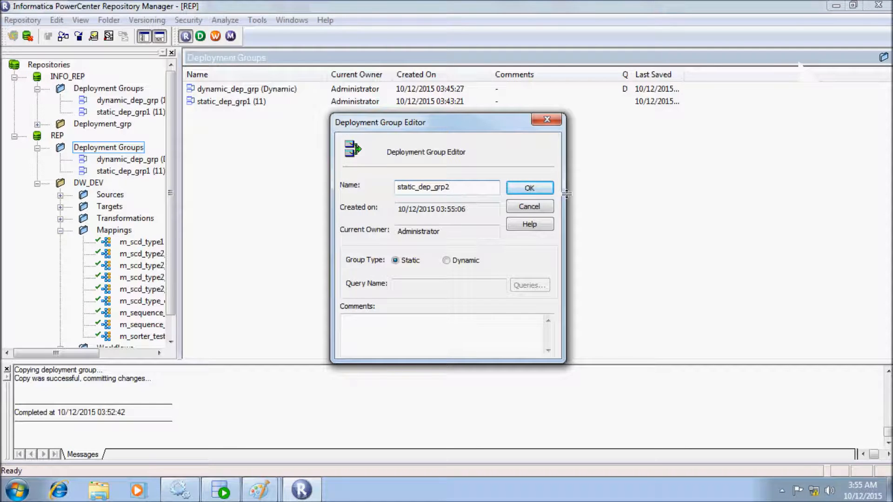
click(528, 188)
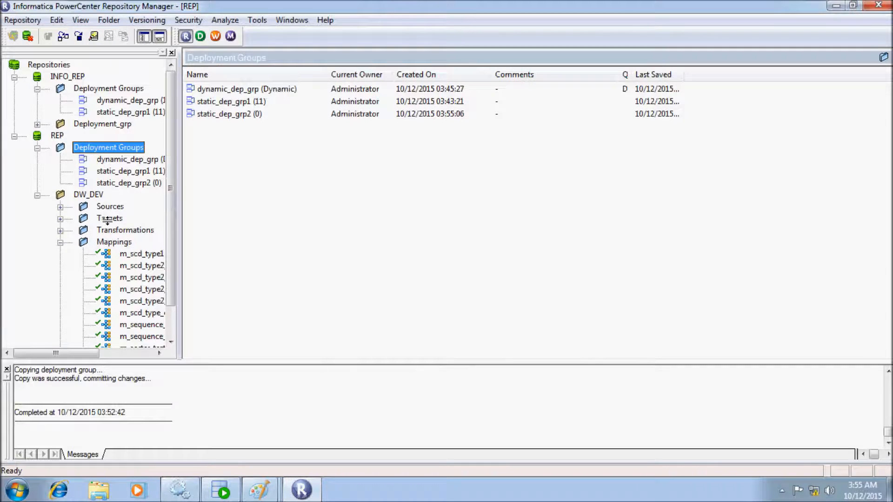
Try to add the checked-out mapping m_scd_type2_dy_lkp from DW_DEV to the static_dep_grp2 deployment group
drag(84, 353, 108, 353)
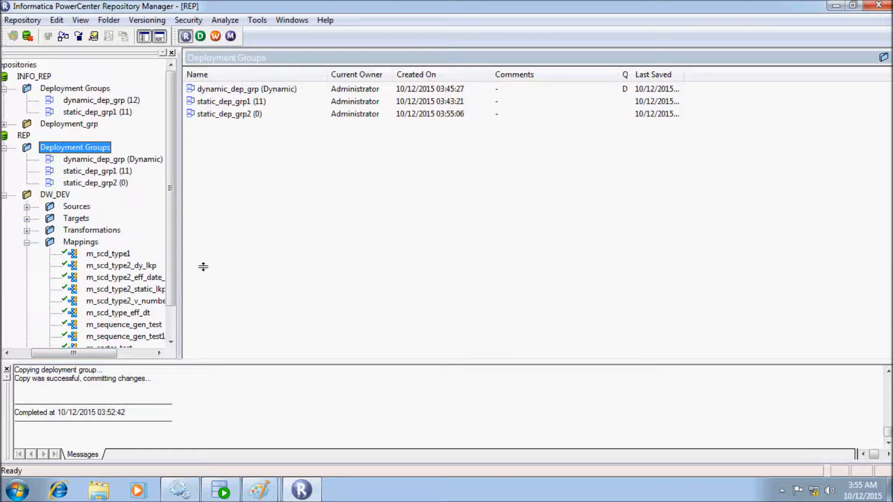
click(106, 266)
mouse_move(85, 186)
mouse_down()
mouse_move(84, 173)
mouse_move(86, 183)
mouse_up()
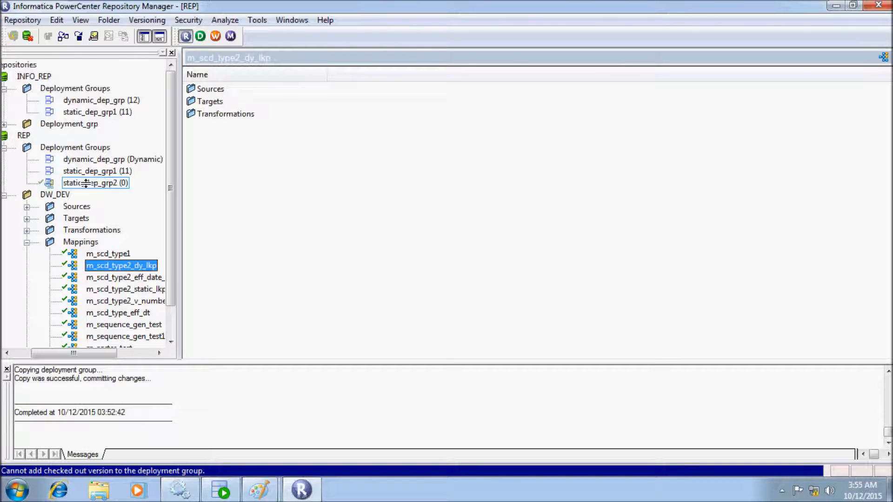
drag(86, 183, 86, 183)
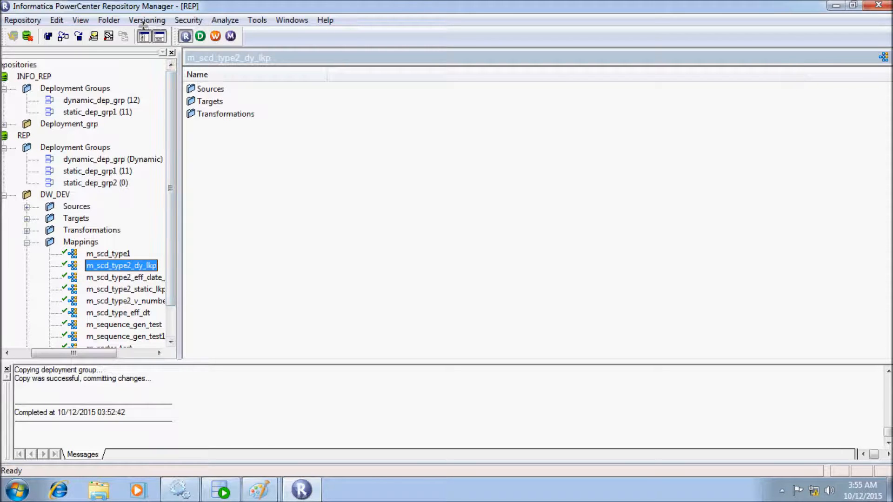
Check in the m_scd_type2_dy_lkp mapping with the comment "test"
click(130, 20)
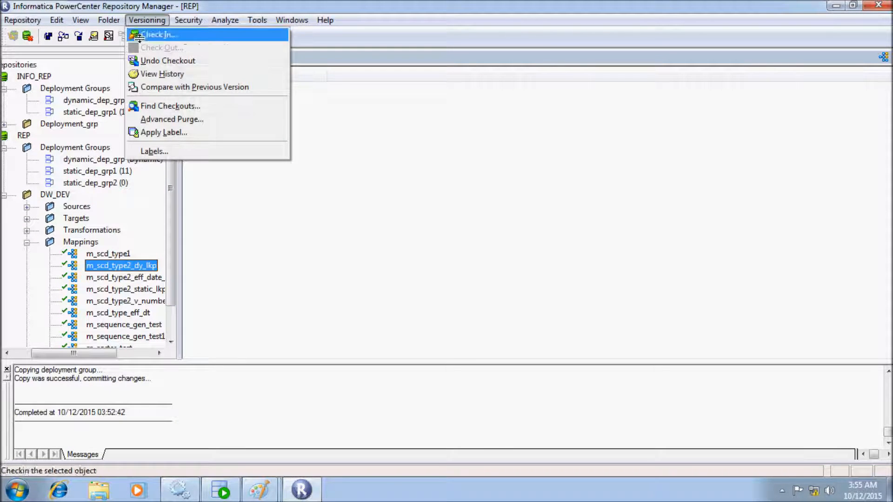
click(150, 33)
text(t)
key(BackSpace)
text(test)
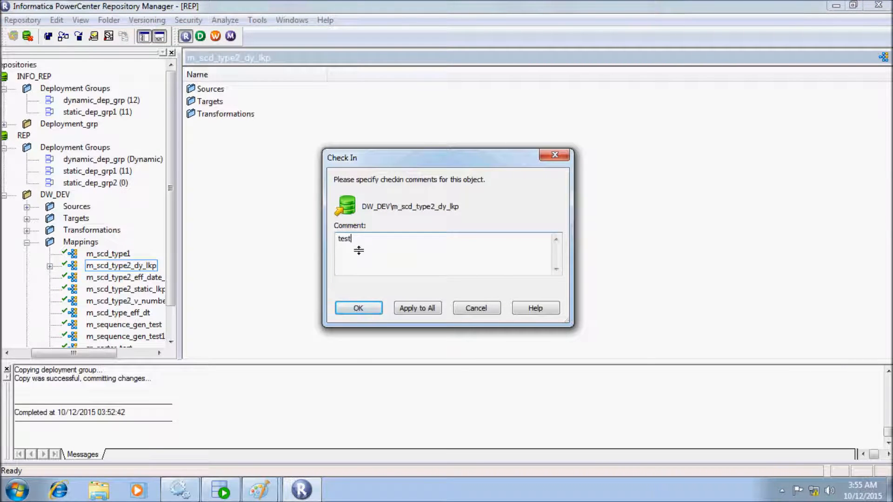
click(357, 308)
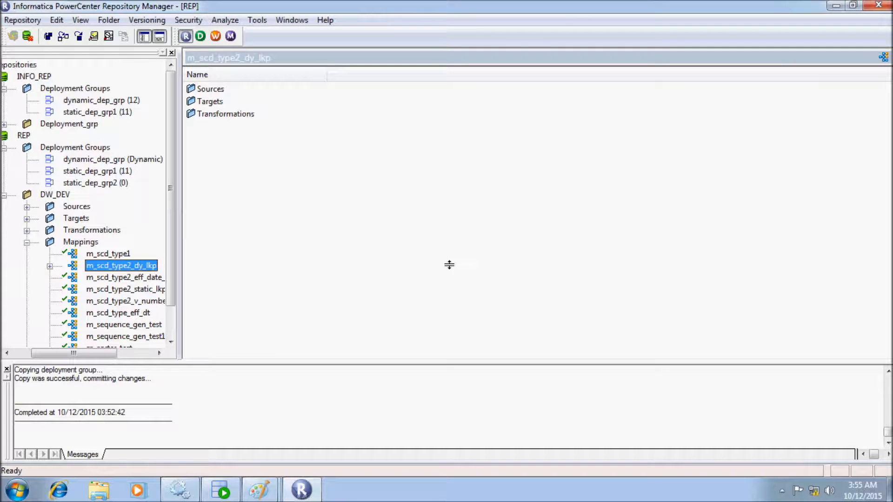
Add the m_scd_type2_dy_lkp mapping to static_dep_grp2 with the Non Reusable dependency option and review the group's objects
drag(82, 246, 93, 183)
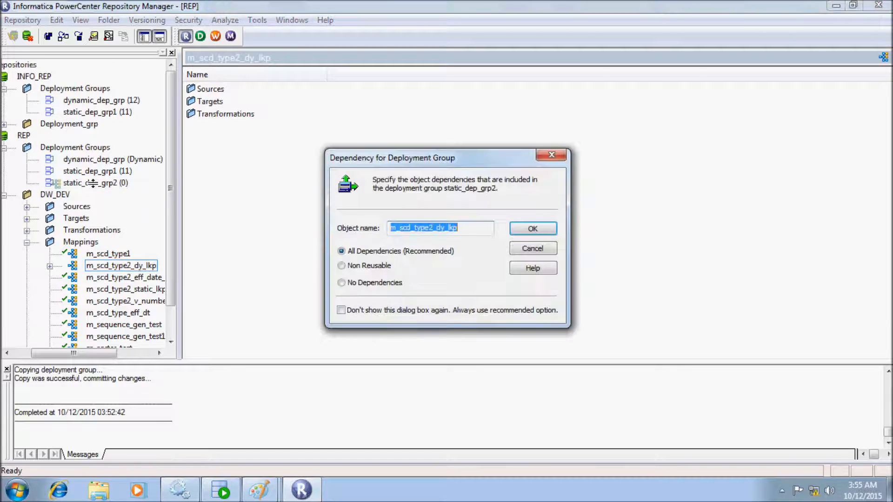
click(344, 265)
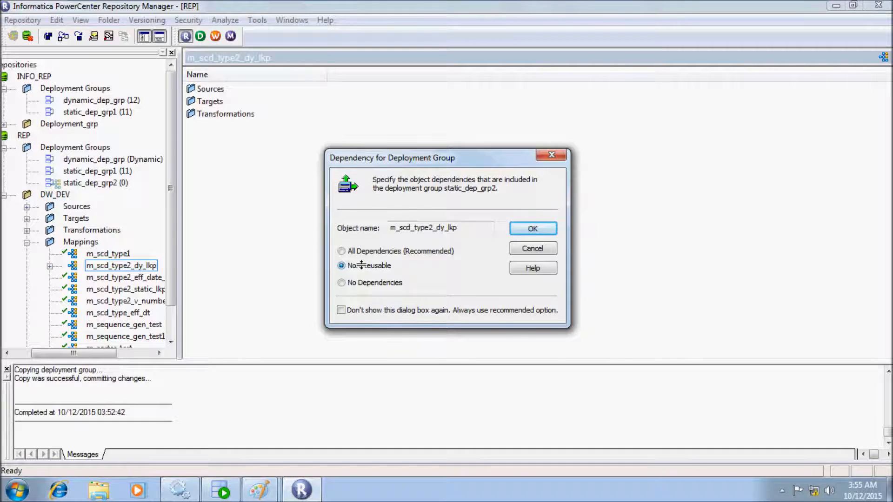
mouse_move(362, 265)
click(532, 229)
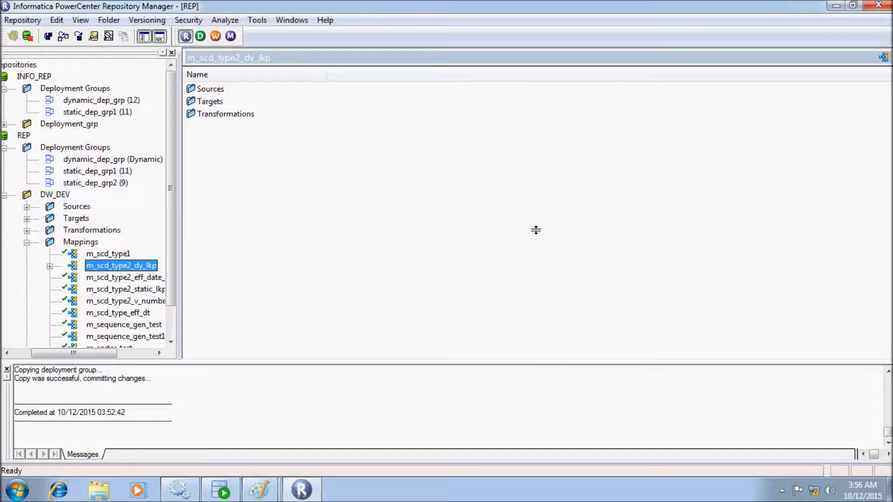
click(114, 180)
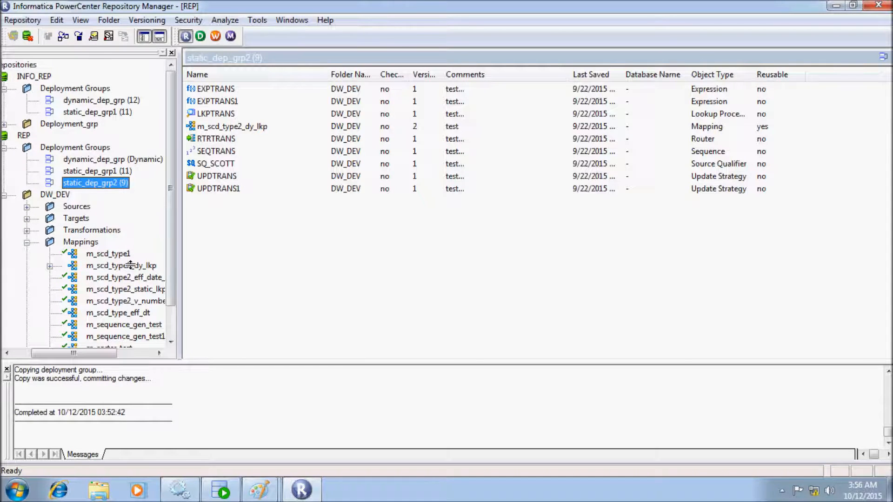
click(208, 87)
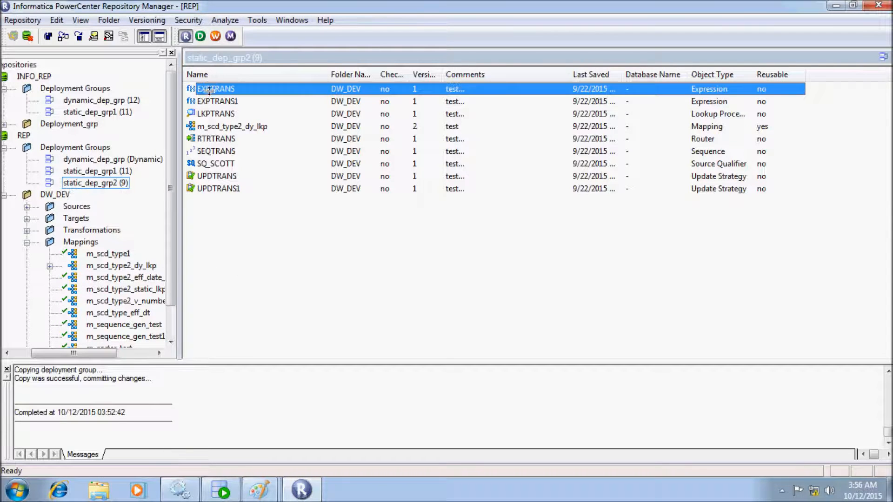
Create another static deployment group in REP, trying the name static_dep_grp2 first and naming it static_dep_grp3 instead
right_click(74, 146)
click(124, 188)
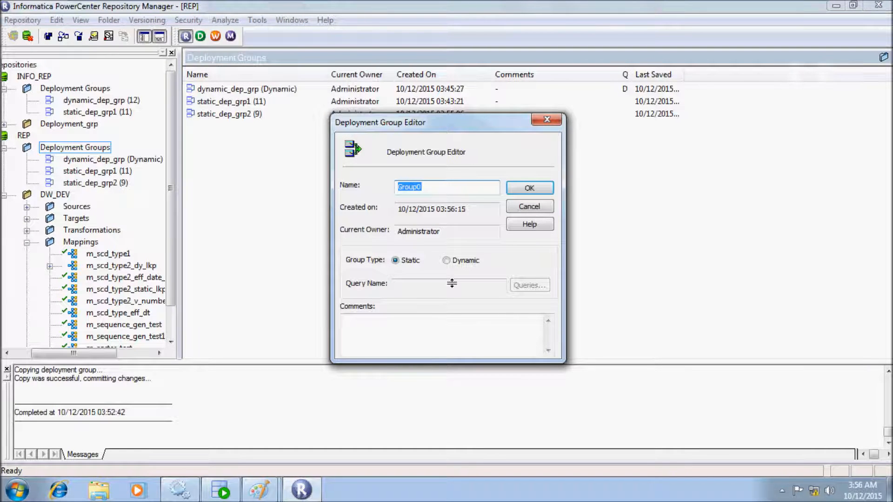
click(441, 190)
key(BackSpace)
key(BackSpace)
key(BackSpace)
key(BackSpace)
key(BackSpace)
key(BackSpace)
text(stati)
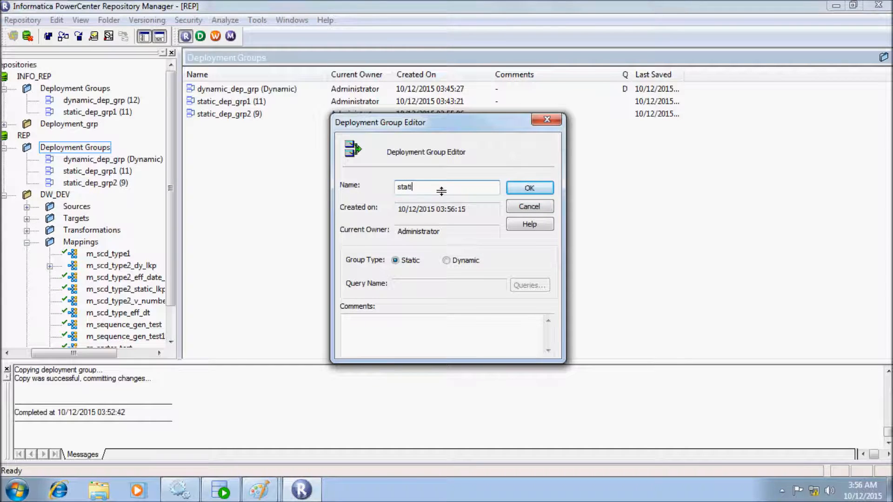
text(c/)
key(BackSpace)
text(_dep_grp2)
click(520, 186)
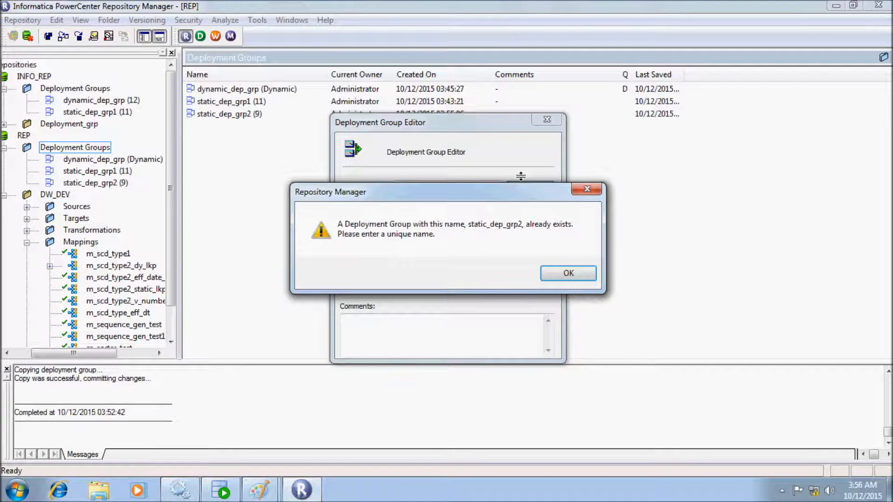
click(553, 274)
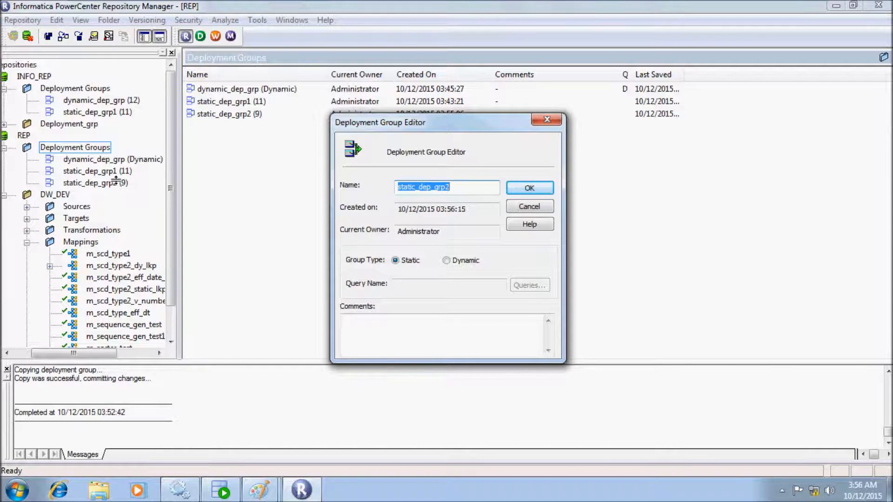
click(459, 187)
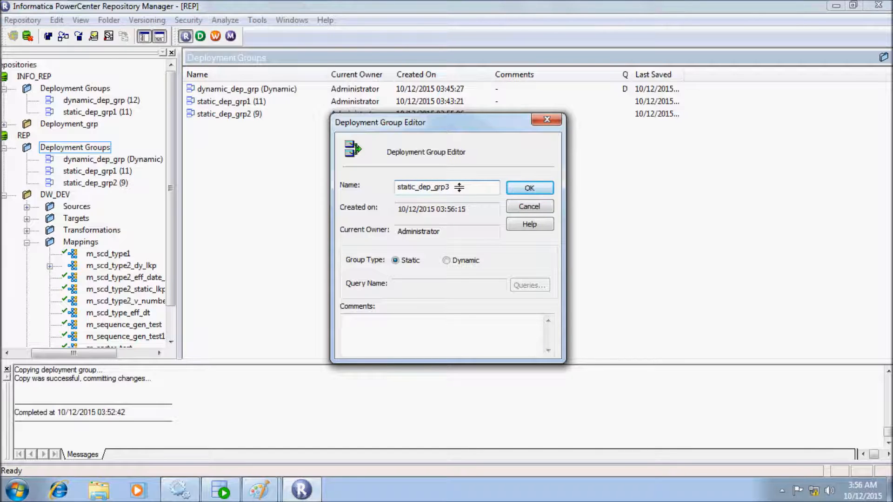
click(544, 186)
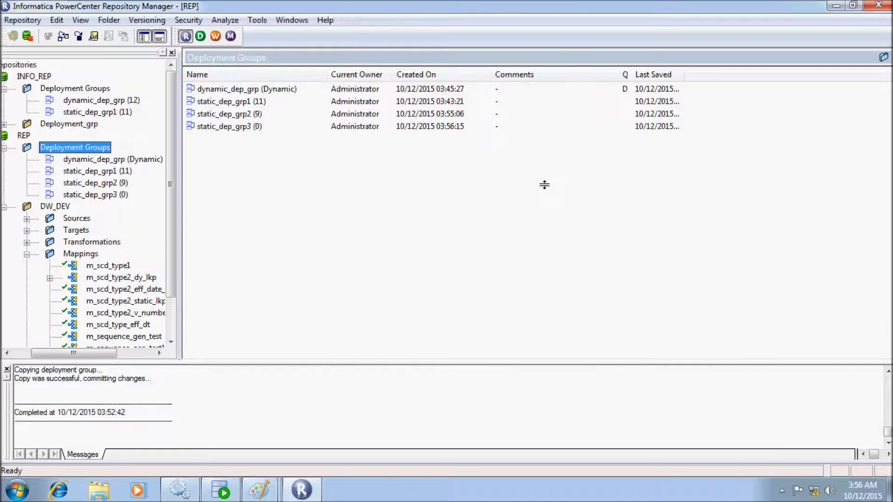
Try to add the checked-out mapping m_scd_type2_static_lkp from DW_DEV to the static_dep_grp3 deployment group
click(88, 196)
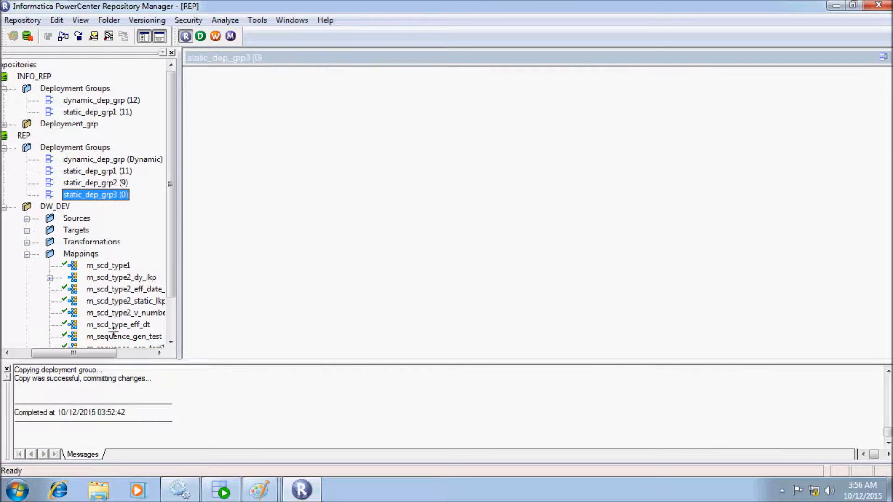
drag(127, 301, 94, 194)
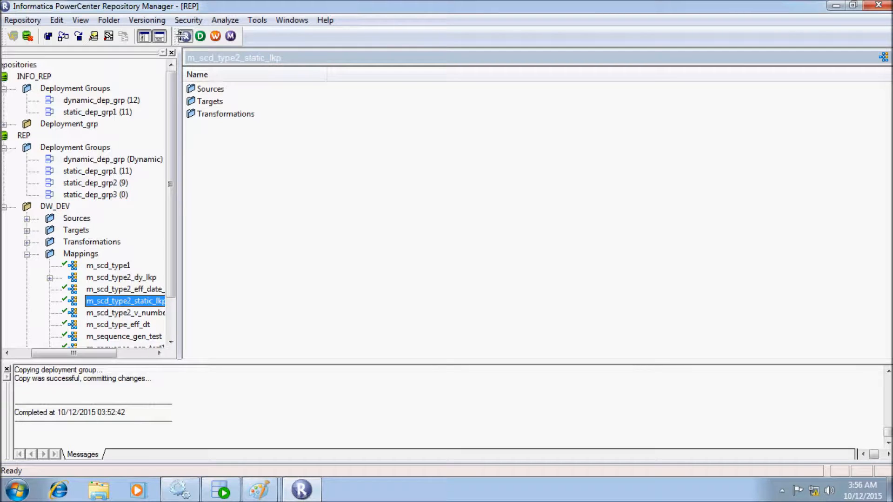
drag(115, 300, 92, 195)
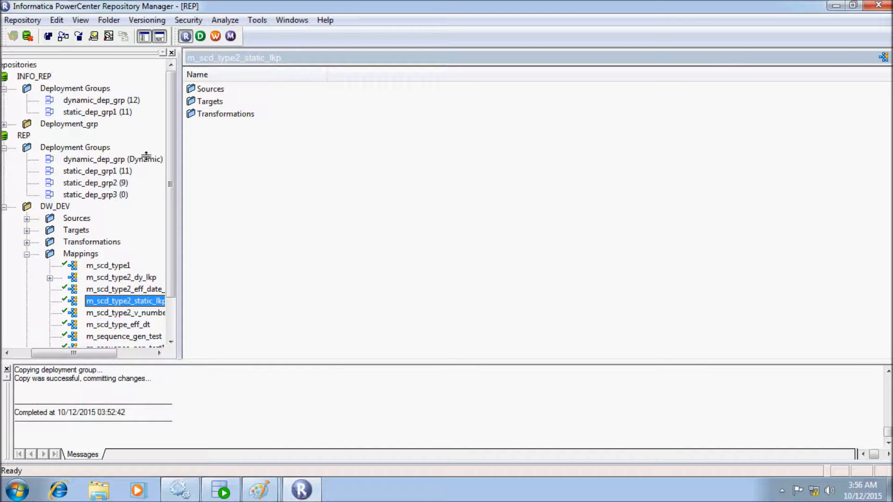
Check in the m_scd_type2_static_lkp mapping with the comment "t"
click(147, 20)
click(153, 34)
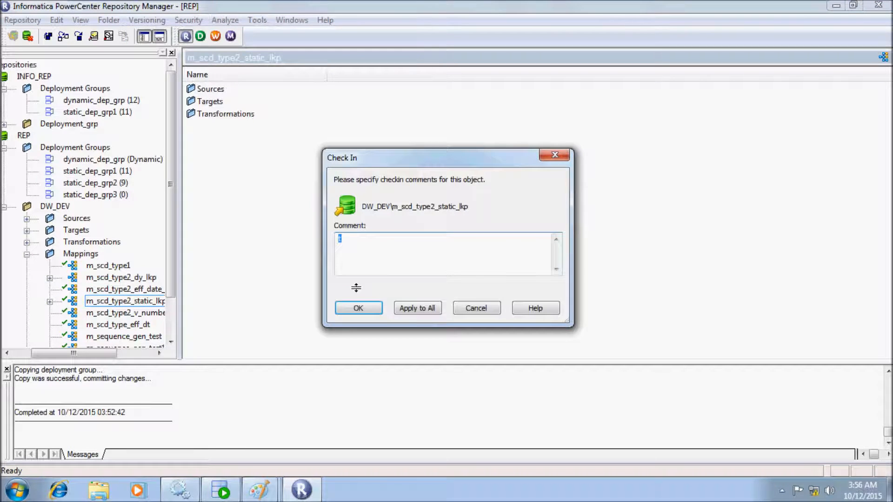
click(349, 306)
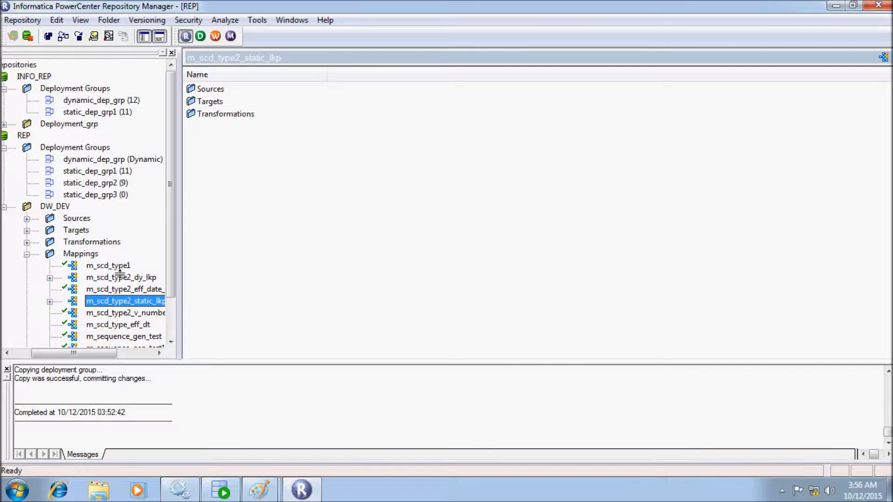
Add the m_scd_type2_static_lkp mapping to static_dep_grp3 with the No Dependencies option and review the group's objects
drag(116, 264, 105, 194)
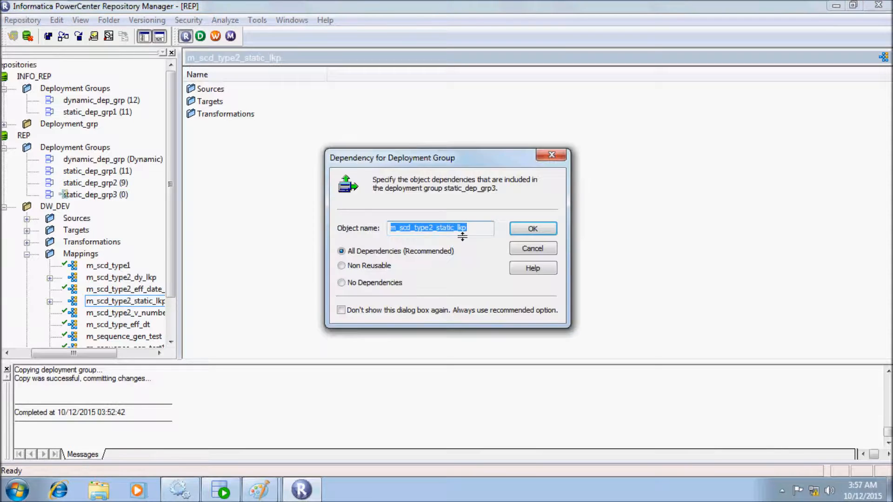
click(341, 282)
click(339, 283)
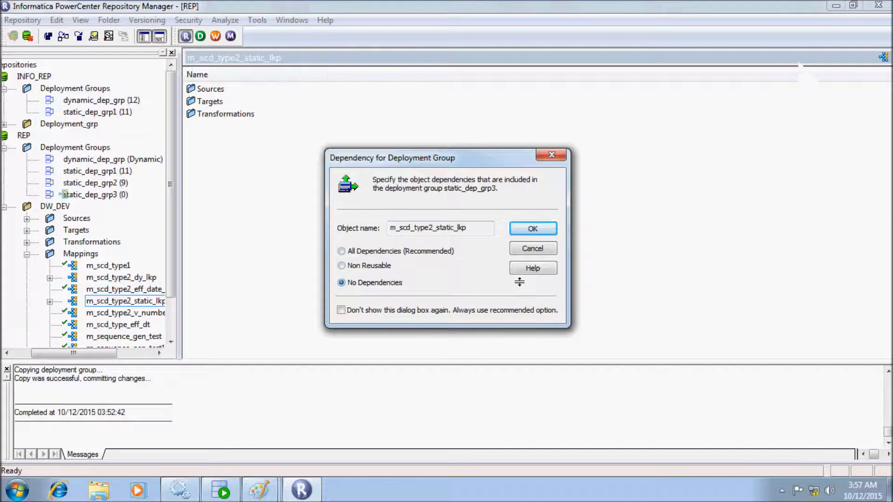
click(533, 228)
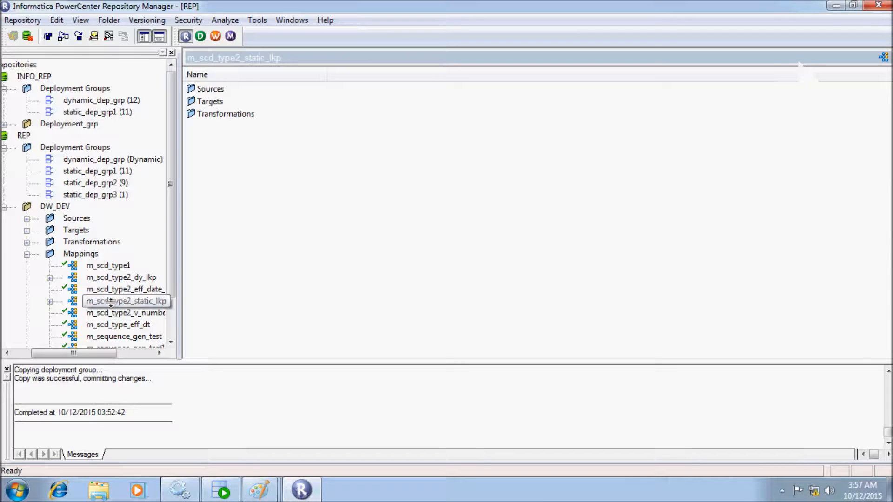
click(103, 198)
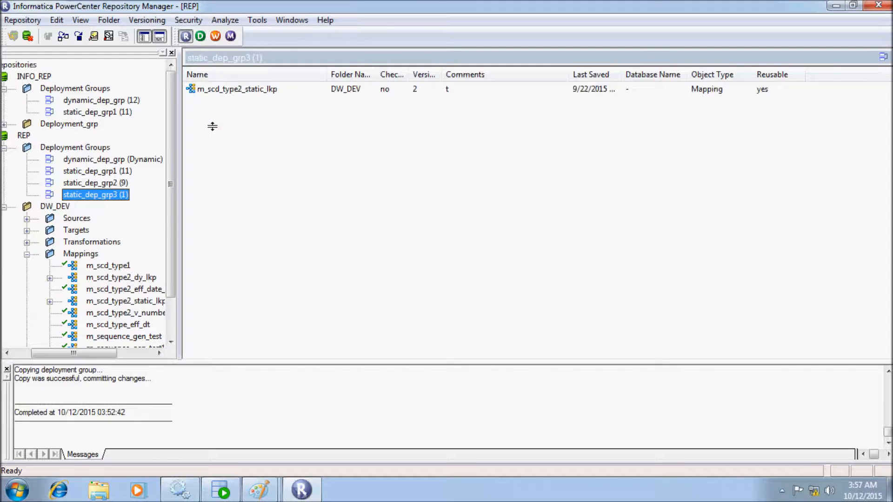
click(228, 88)
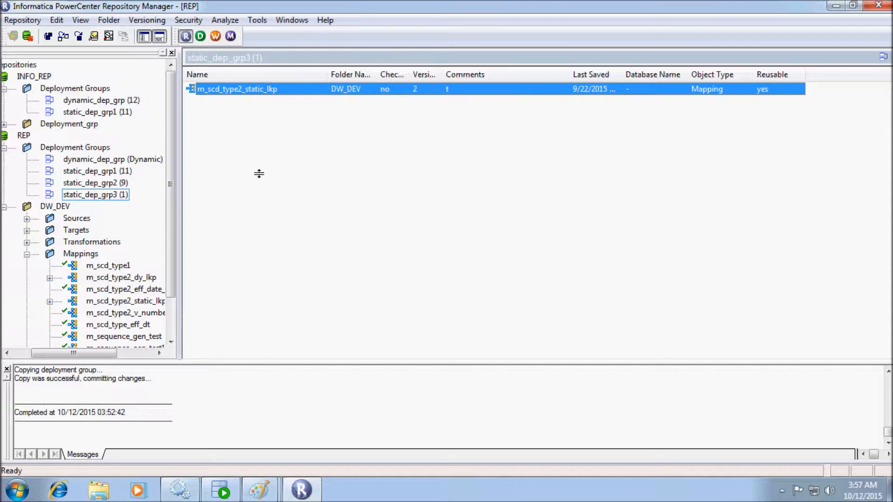
click(87, 194)
right_click(86, 193)
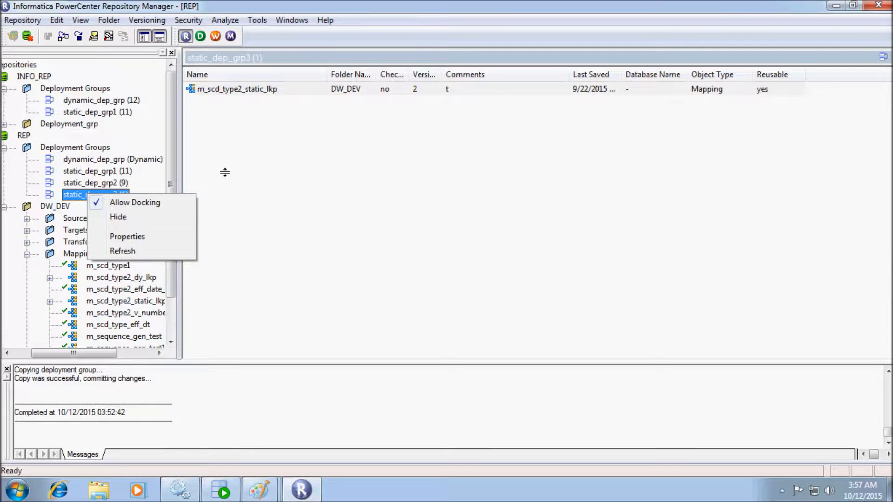
click(243, 154)
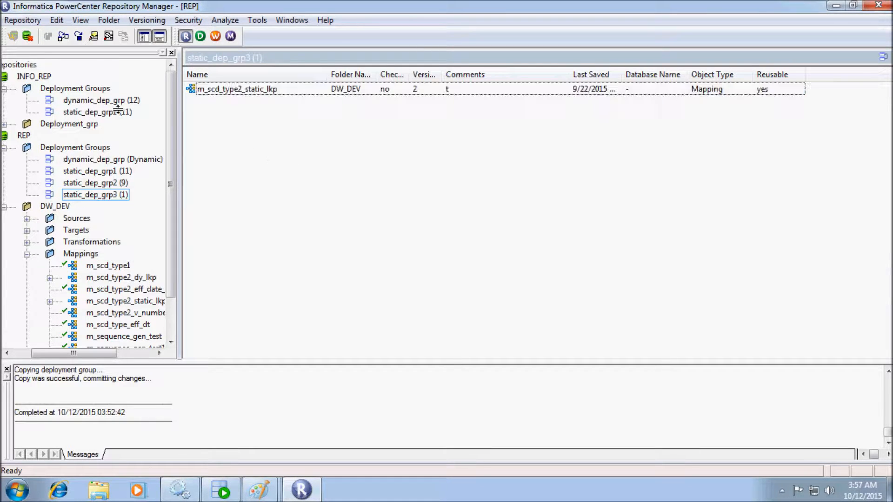
View the properties of the static_dep_grp1 deployment group in INFO_REP
click(76, 111)
right_click(76, 111)
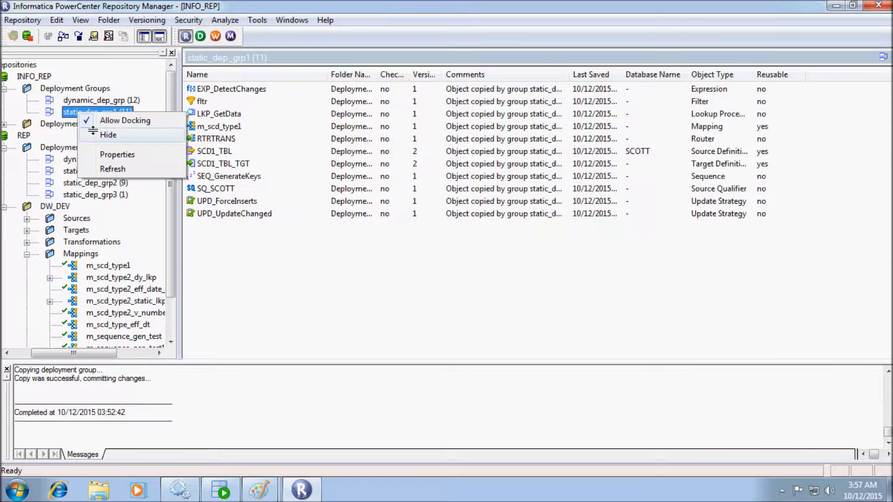
click(105, 155)
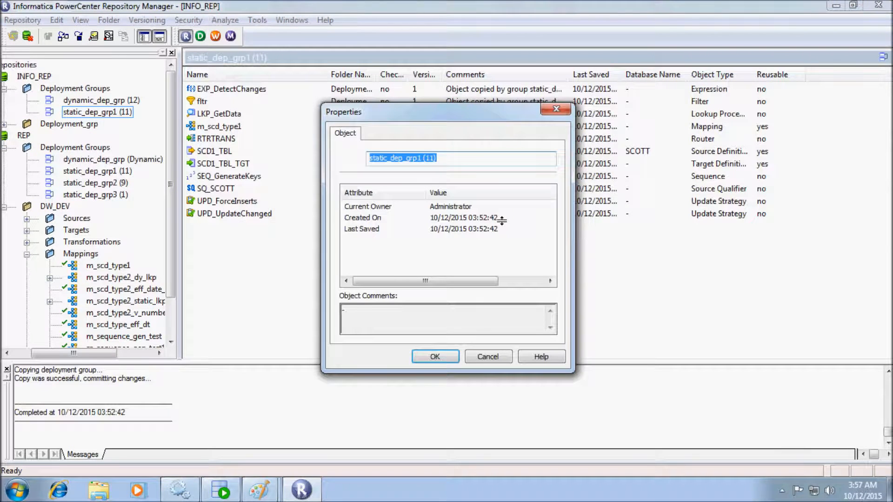
click(421, 357)
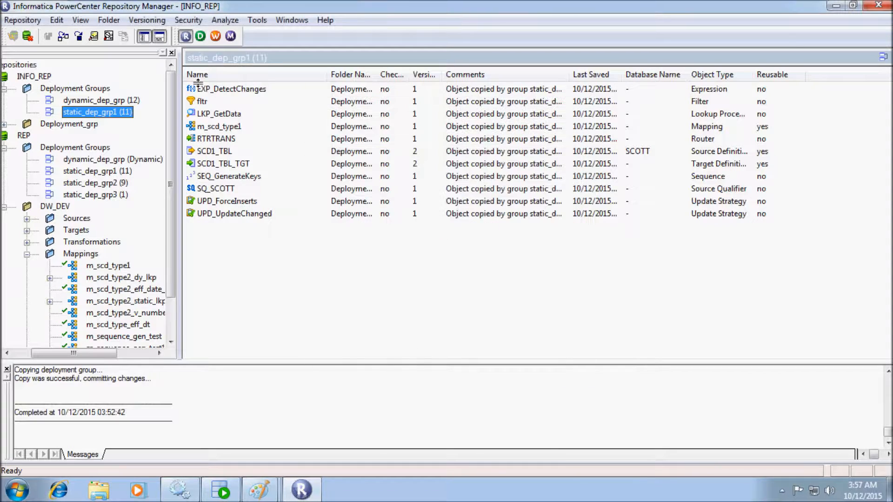
Open the Deployment Group Browser for INFO_REP and view the contents of static_dep_grp1
click(257, 20)
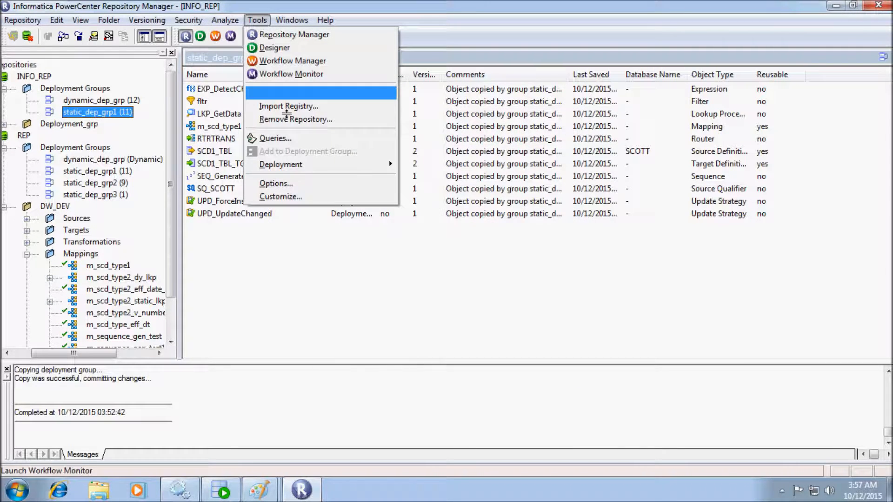
mouse_move(297, 168)
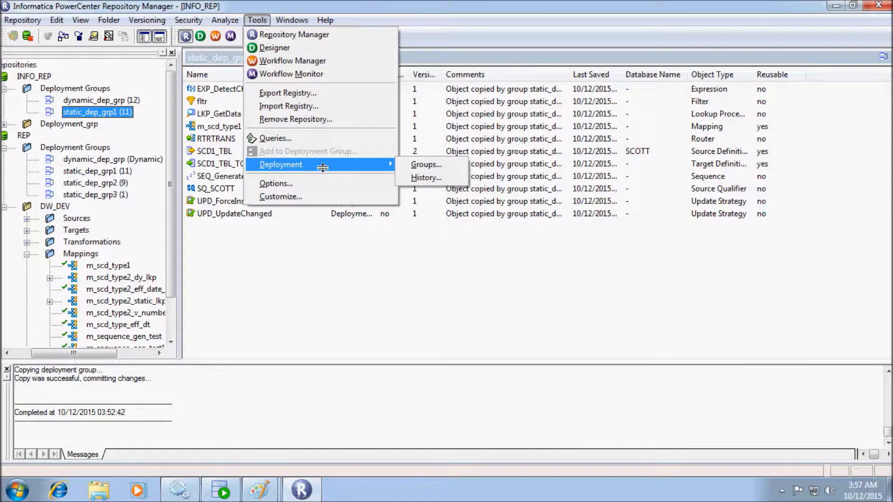
click(429, 165)
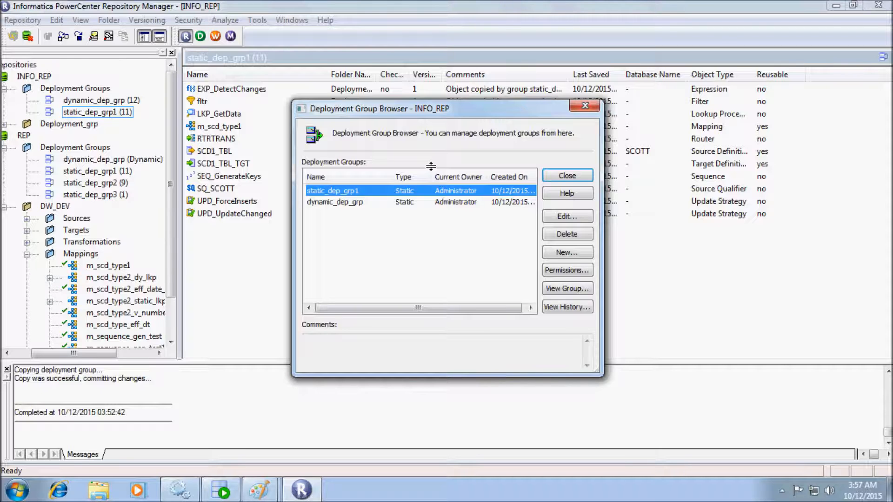
click(558, 288)
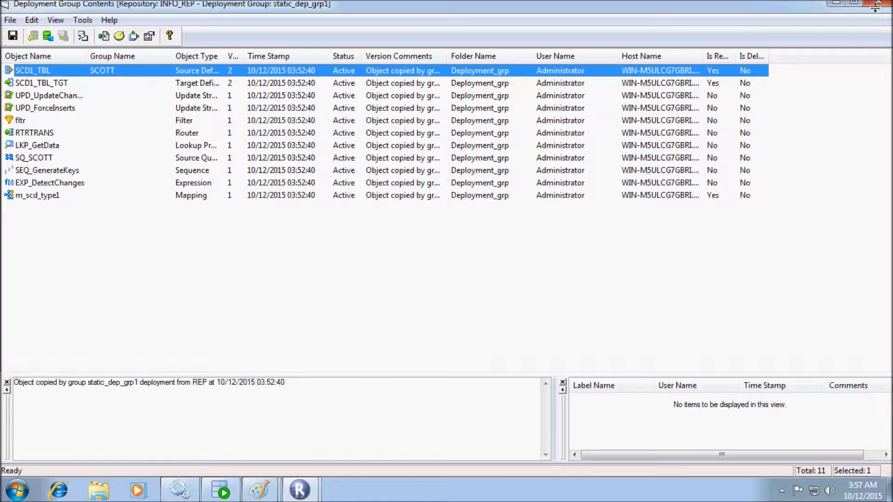
click(877, 4)
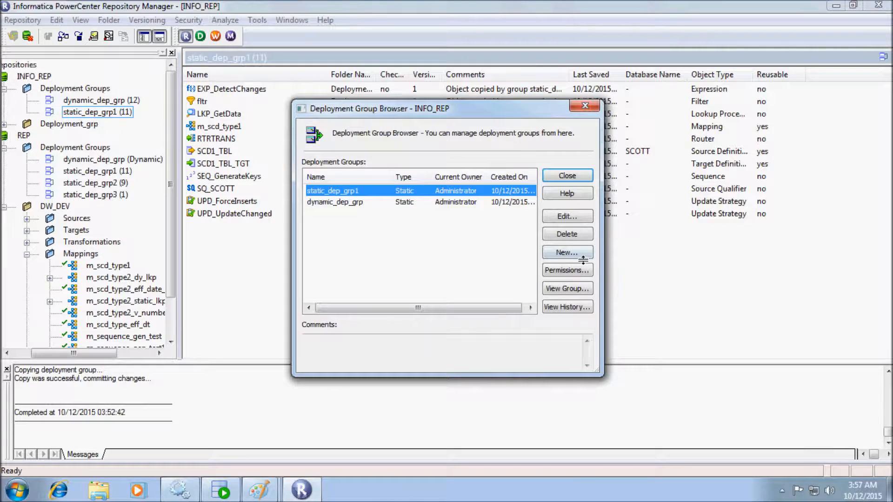
Review the deployment history of static_dep_grp1 and its settings in the Deployment Group Editor
click(558, 306)
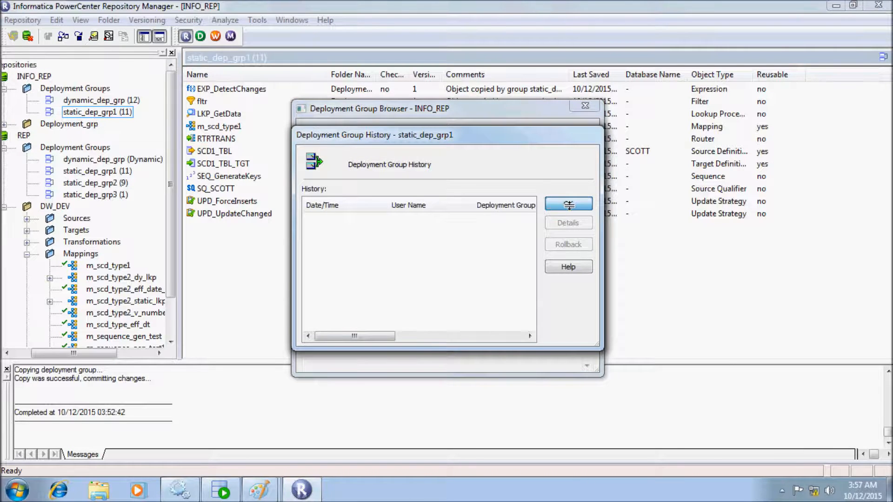
click(569, 204)
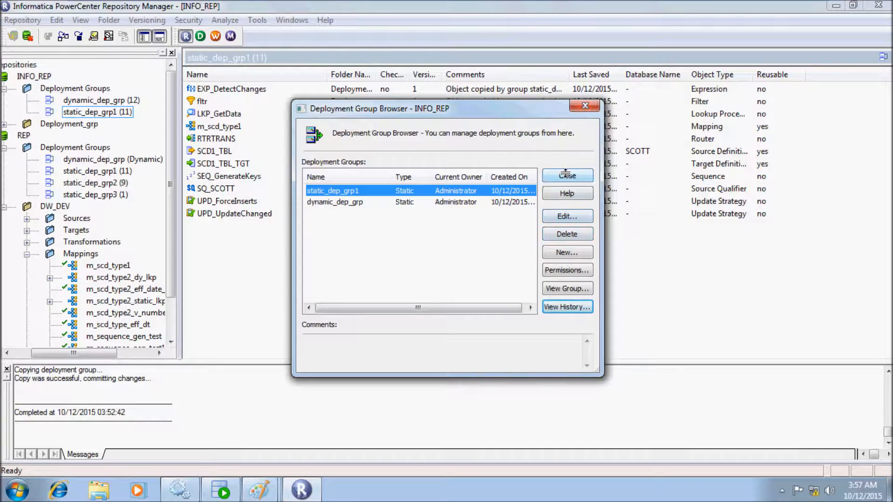
click(567, 217)
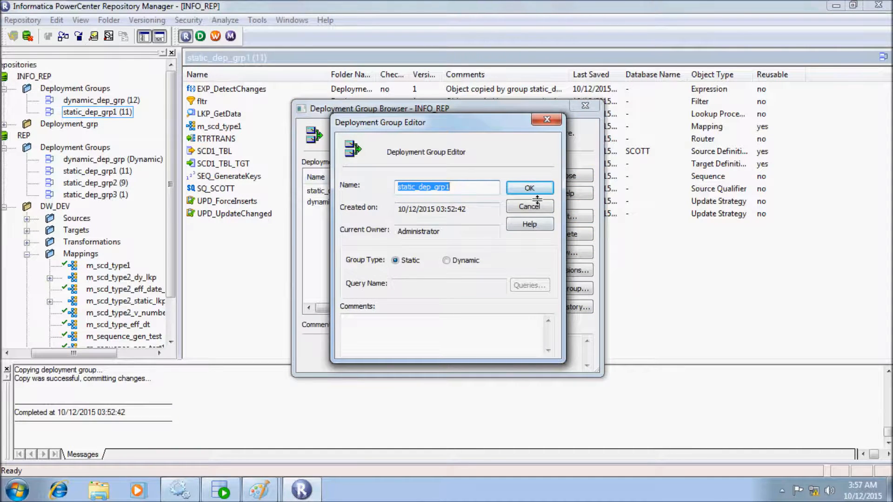
click(530, 189)
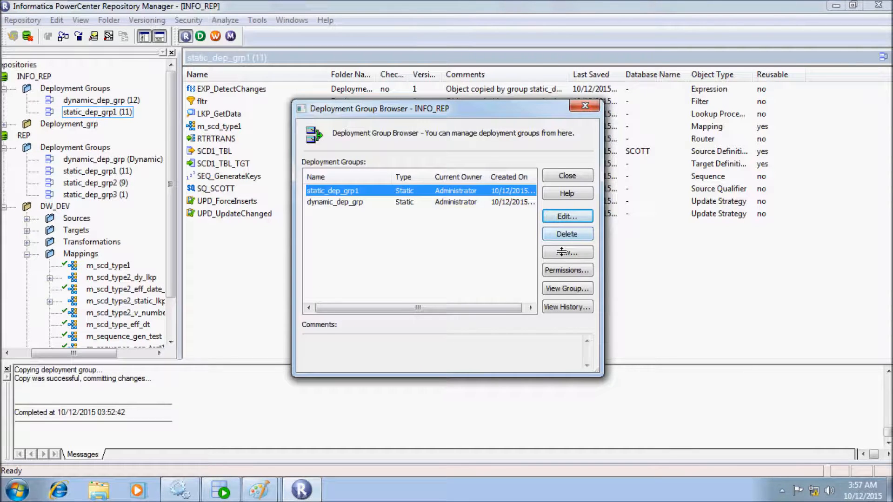
Open the permissions of static_dep_grp1 and compare its List User, List Group and List All views
click(556, 269)
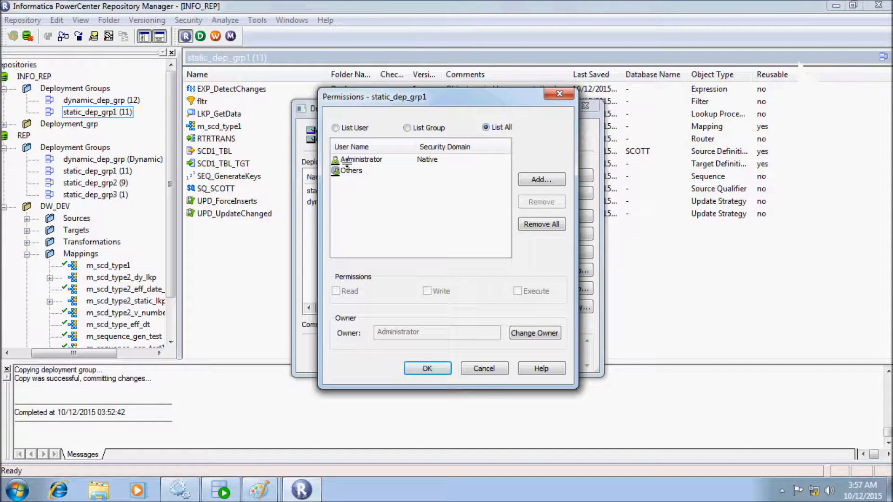
click(336, 127)
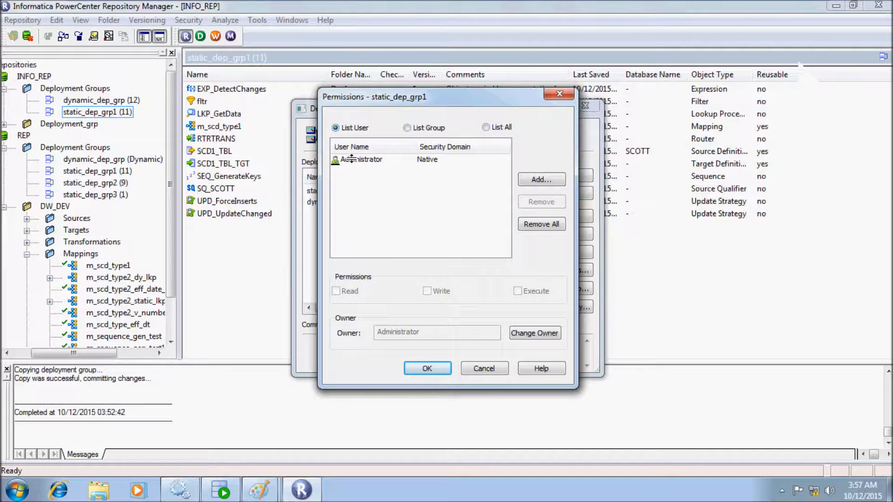
click(407, 128)
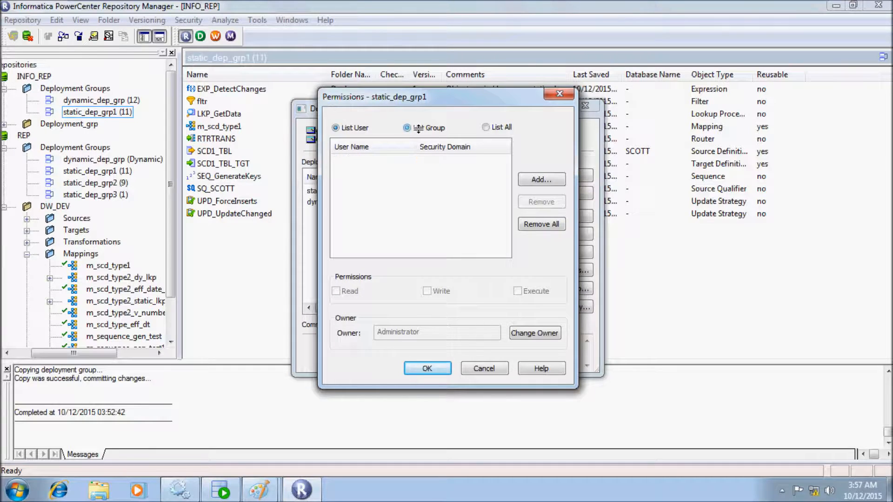
click(486, 127)
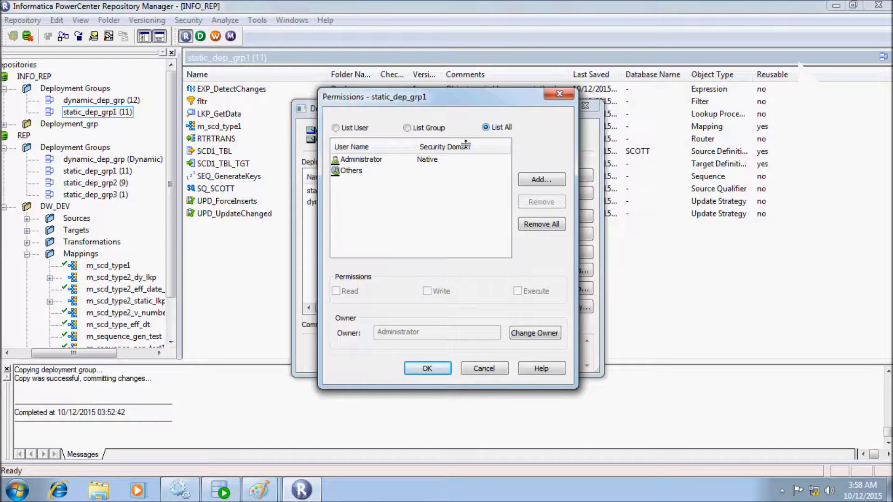
Add the Everyone group from the Native security domain to the permissions of static_dep_grp1 and save them
click(541, 180)
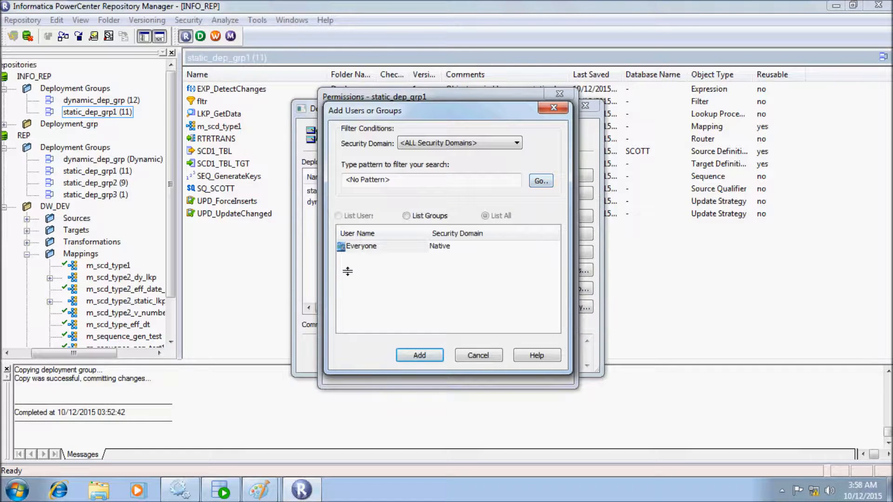
click(367, 249)
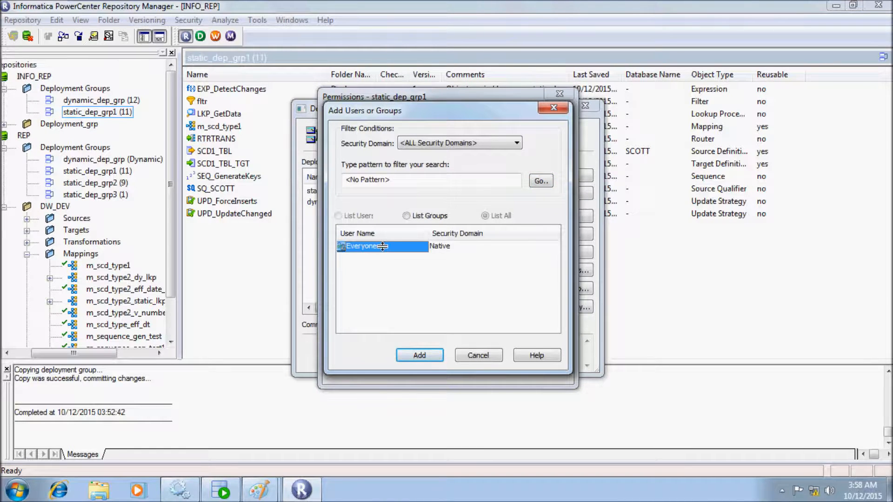
click(531, 182)
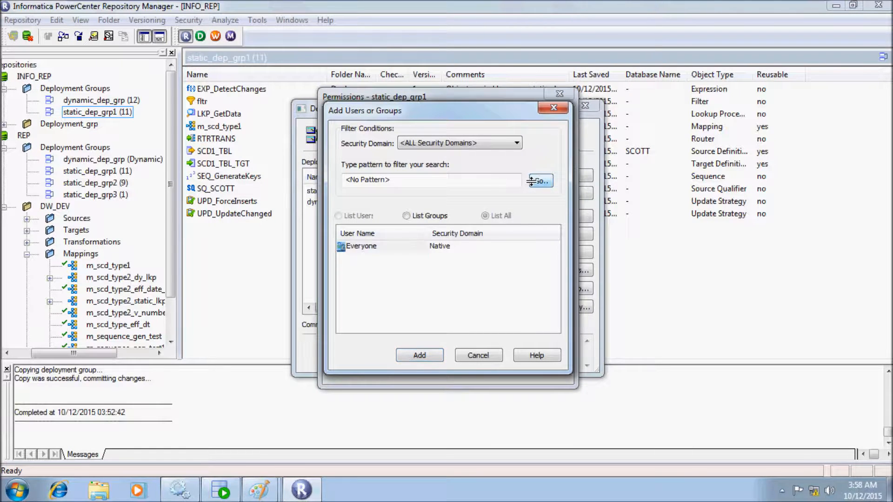
click(419, 355)
click(353, 181)
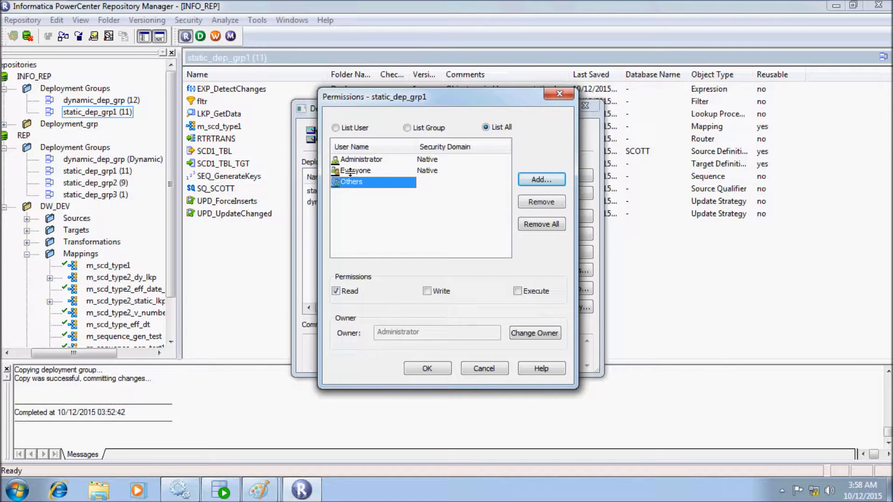
click(356, 170)
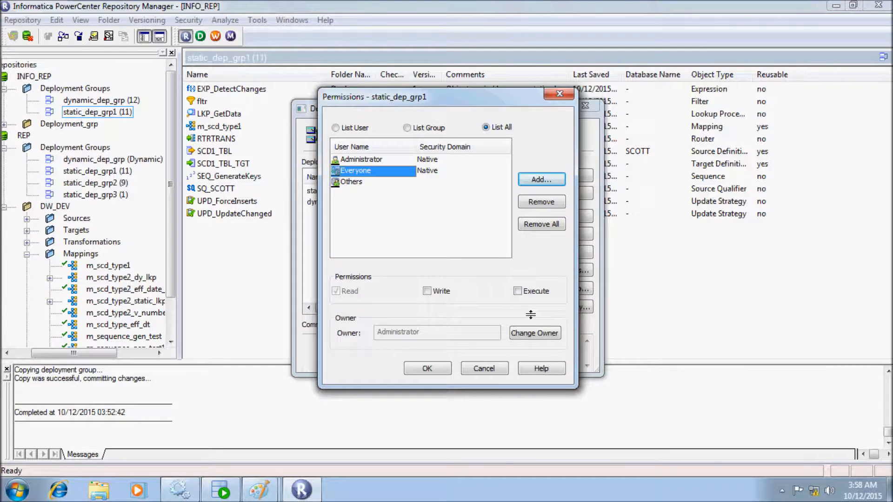
click(420, 368)
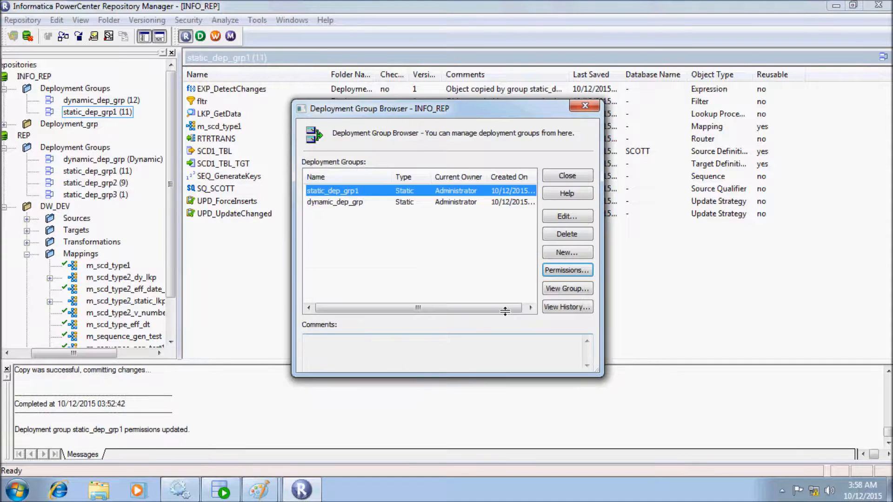
Review the contents and history of static_dep_grp1 again and close the Deployment Group Browser
click(566, 288)
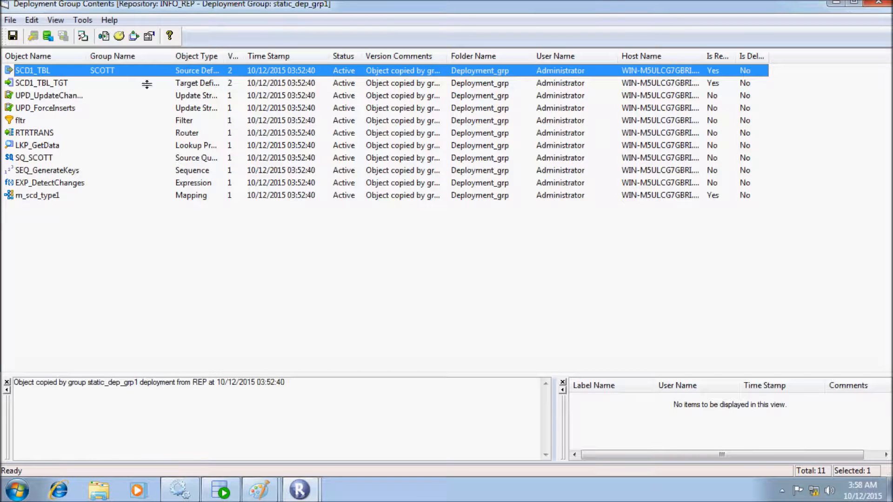
click(879, 3)
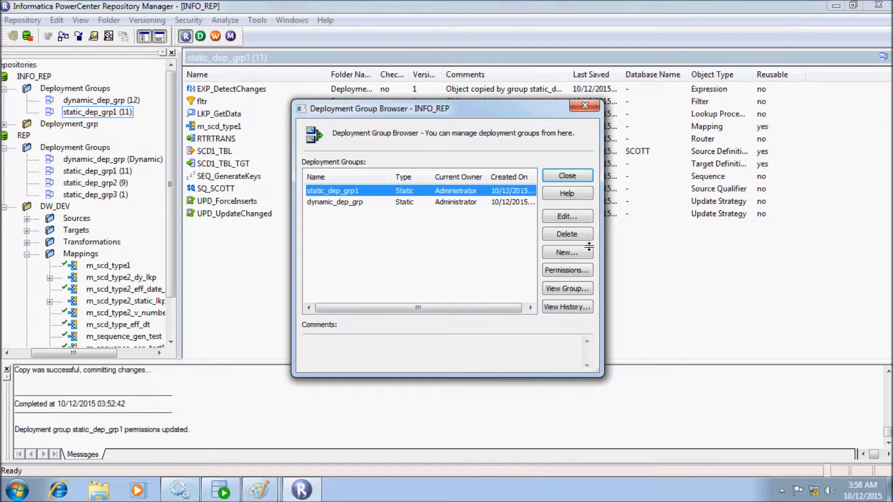
click(562, 307)
click(551, 201)
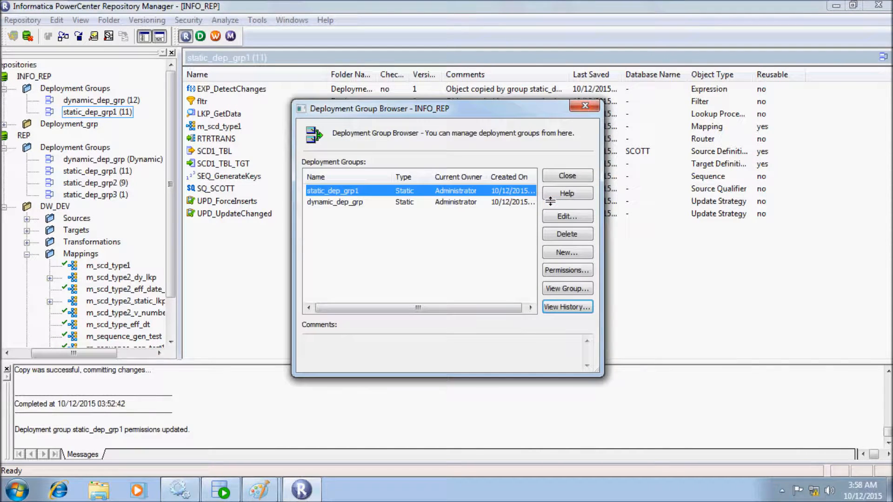
click(565, 176)
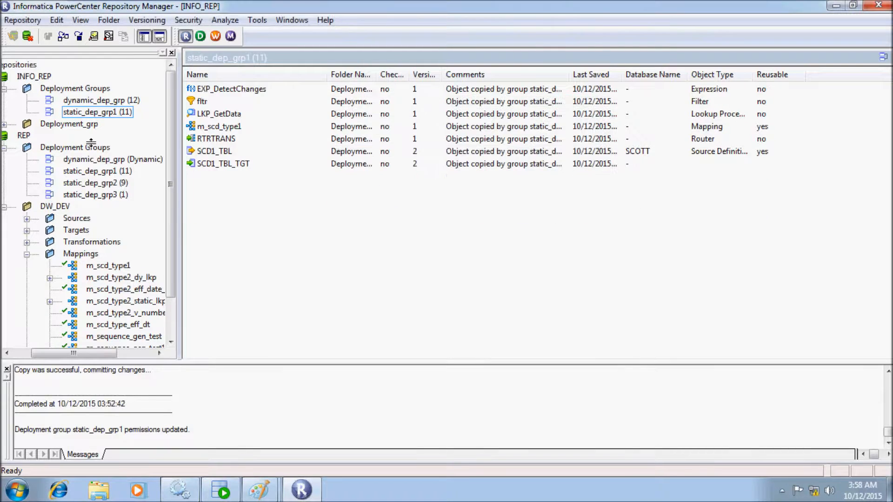
View the objects of static_dep_grp2 in REP and open the repository's Deployment Group Browser
right_click(68, 159)
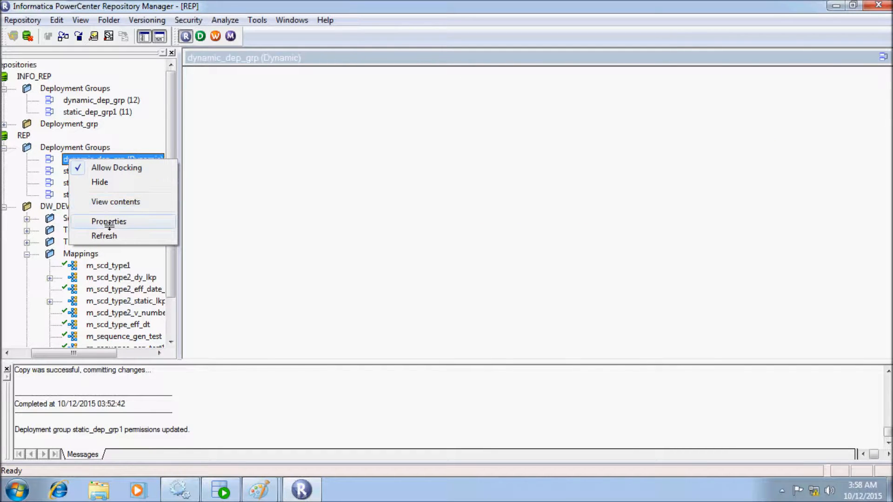
click(278, 192)
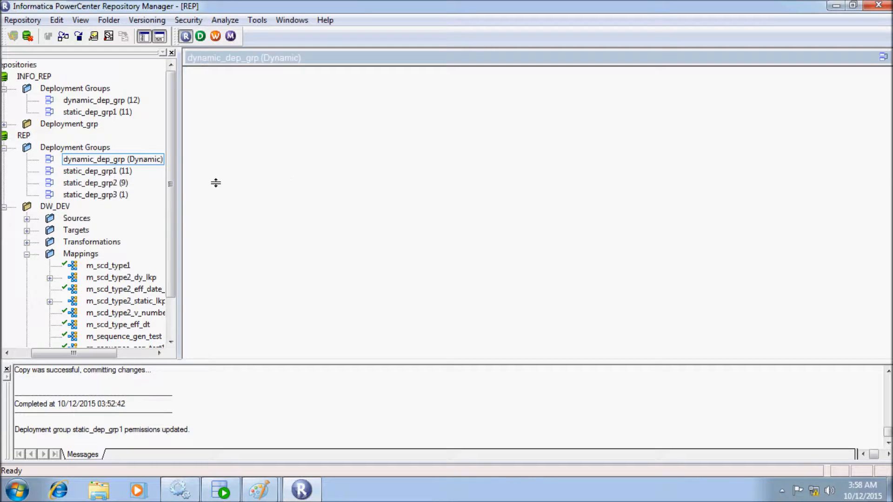
click(85, 183)
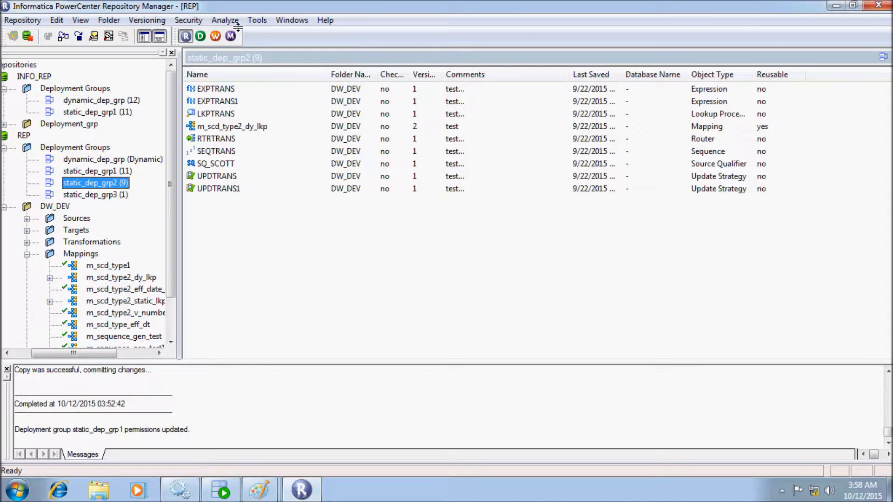
click(256, 20)
mouse_move(280, 165)
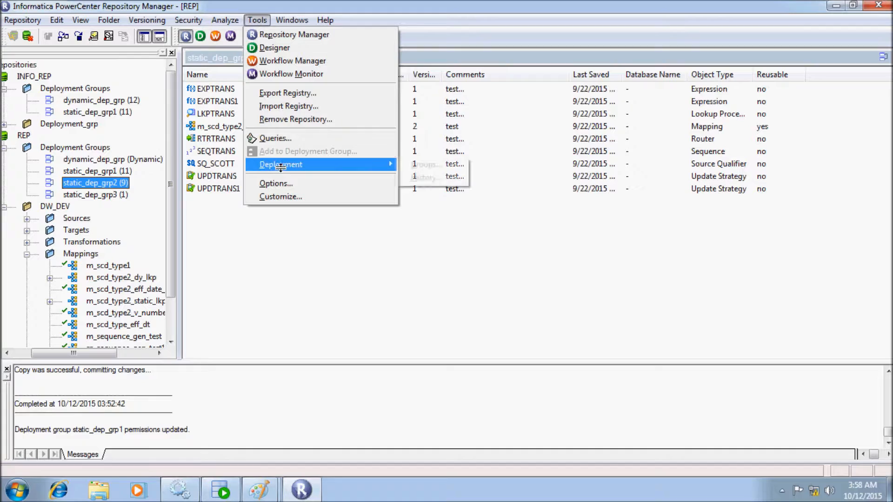
click(431, 165)
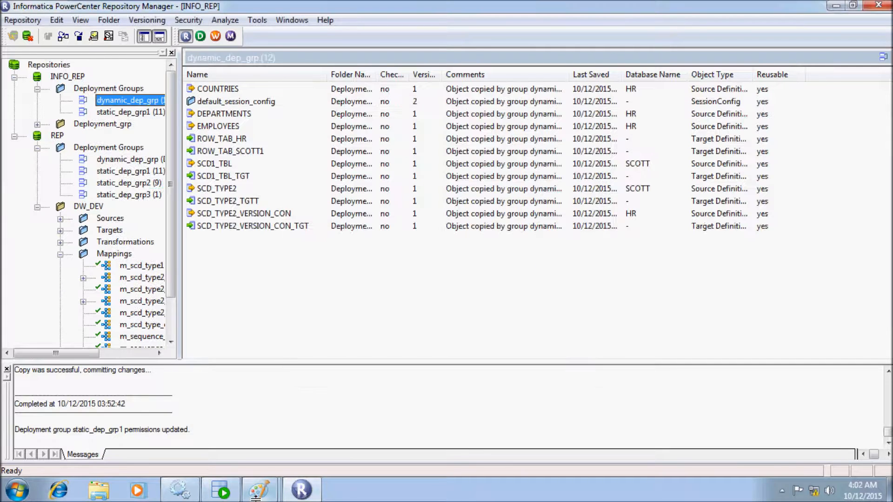
Mark the "Rolling Back a Deployment" heading with a brush stroke in the Paint notes and return to Repository Manager
mouse_move(251, 490)
click(305, 407)
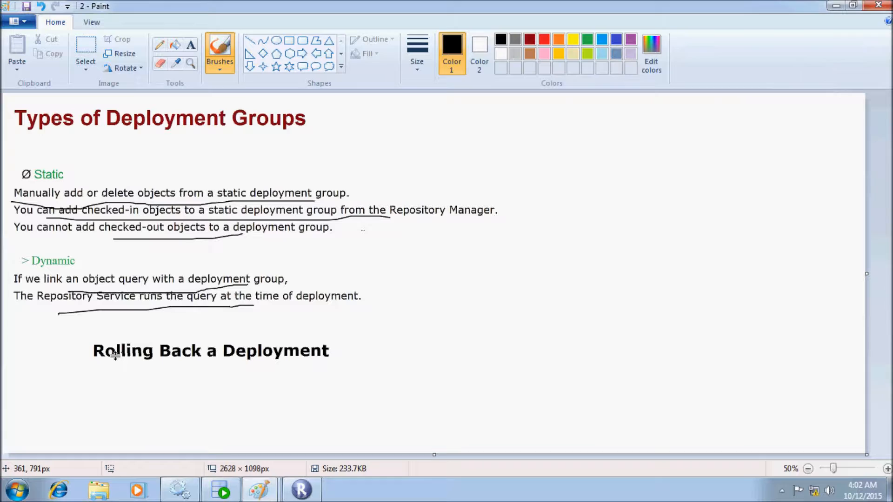
mouse_move(96, 377)
mouse_down()
mouse_move(173, 386)
mouse_move(356, 373)
mouse_move(411, 322)
mouse_up()
click(301, 489)
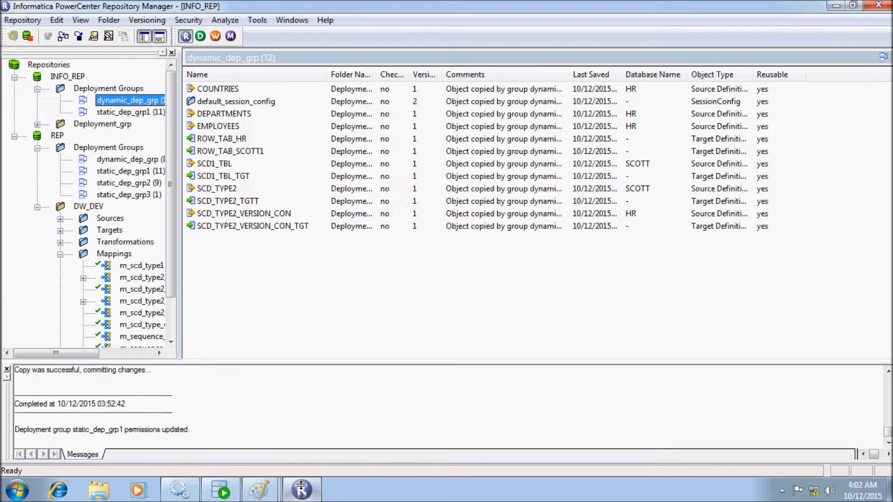
Open the deployment group history browser for INFO_REP and view the deployment history of REP\Dynamic_dpl_grp
click(107, 100)
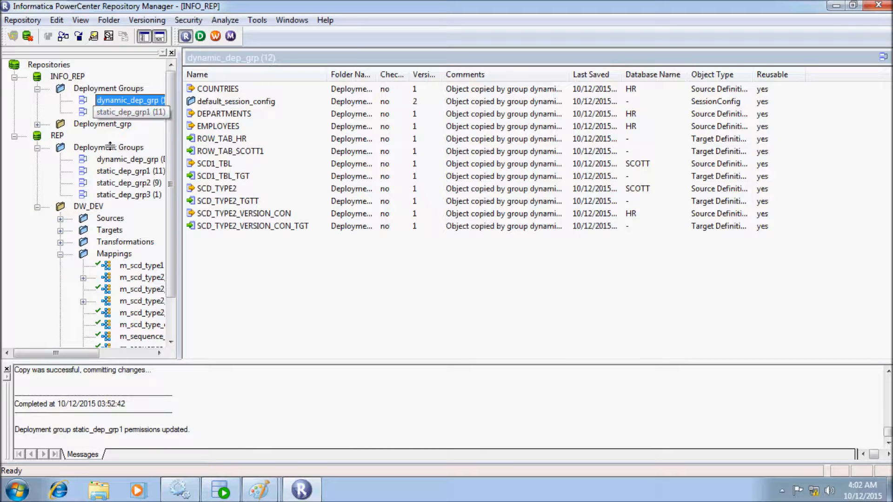
click(256, 17)
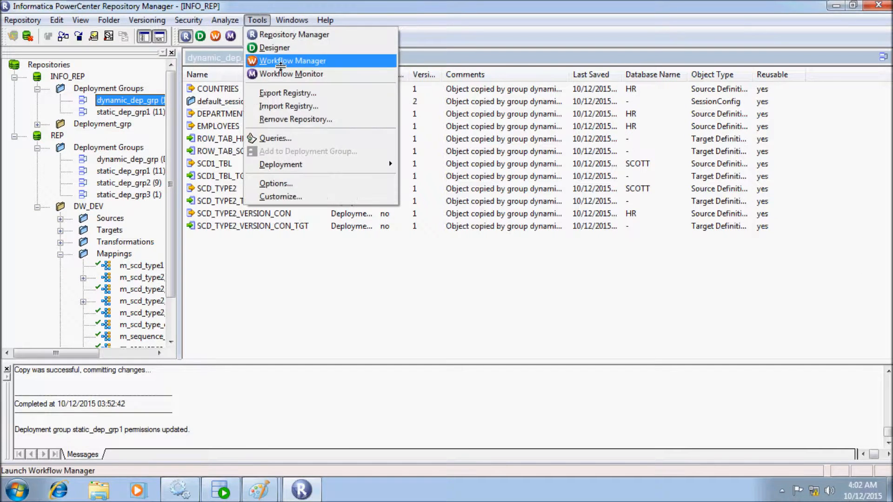
click(290, 165)
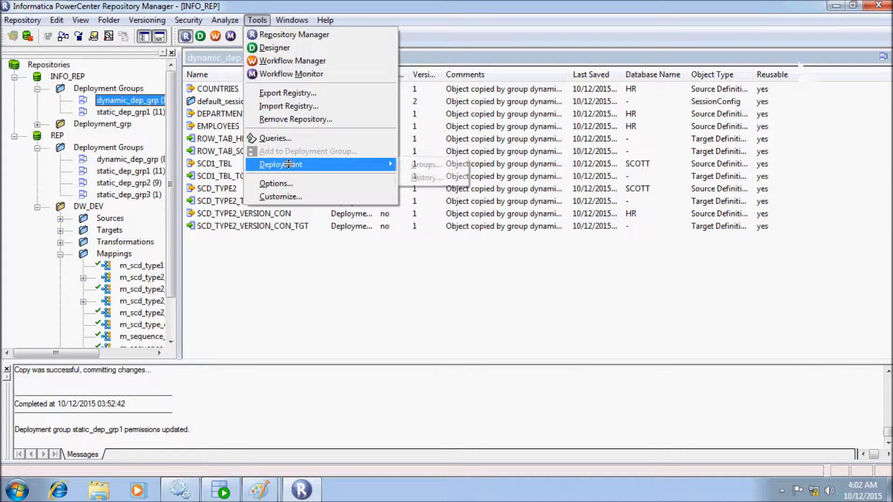
click(426, 177)
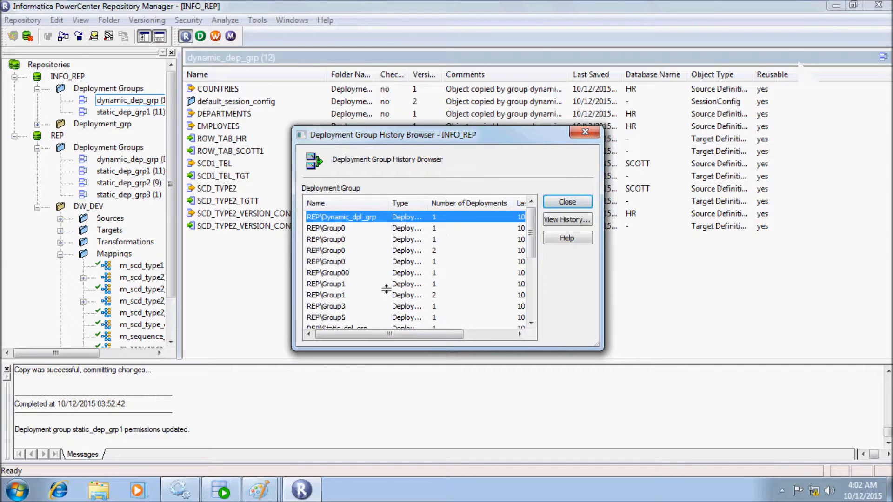
mouse_move(526, 240)
mouse_down()
mouse_move(532, 298)
mouse_move(532, 233)
mouse_up()
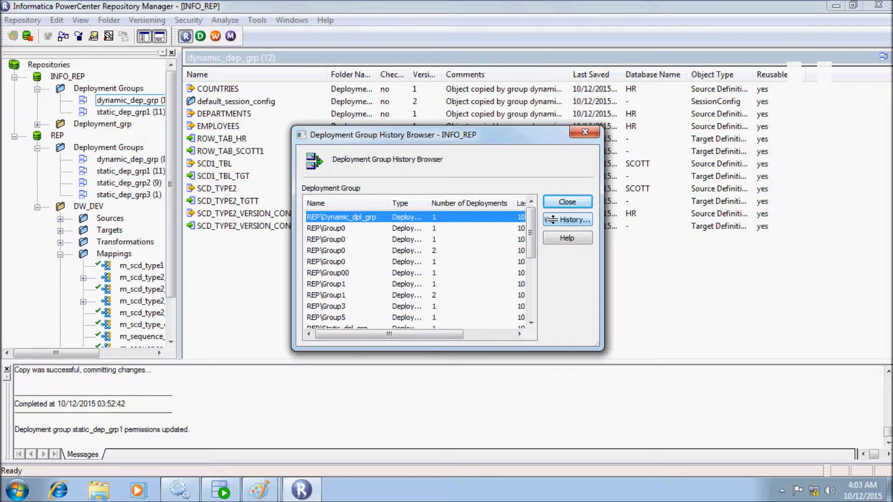
click(551, 220)
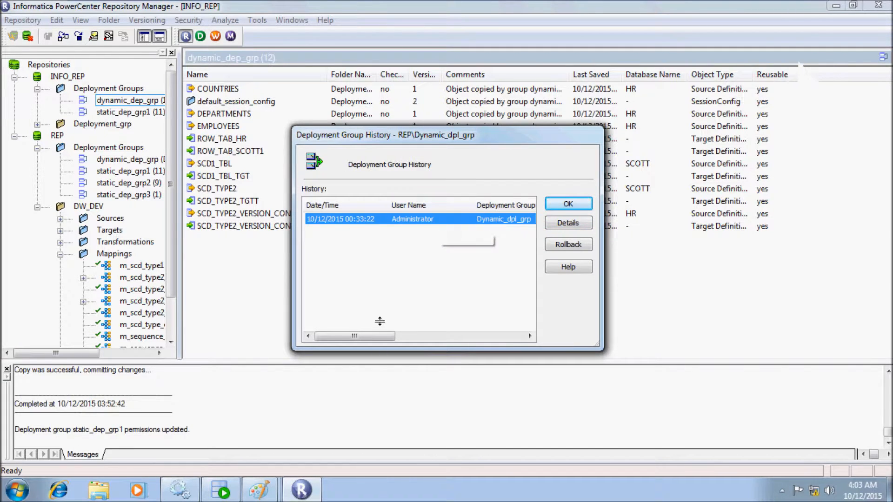
drag(357, 336, 379, 335)
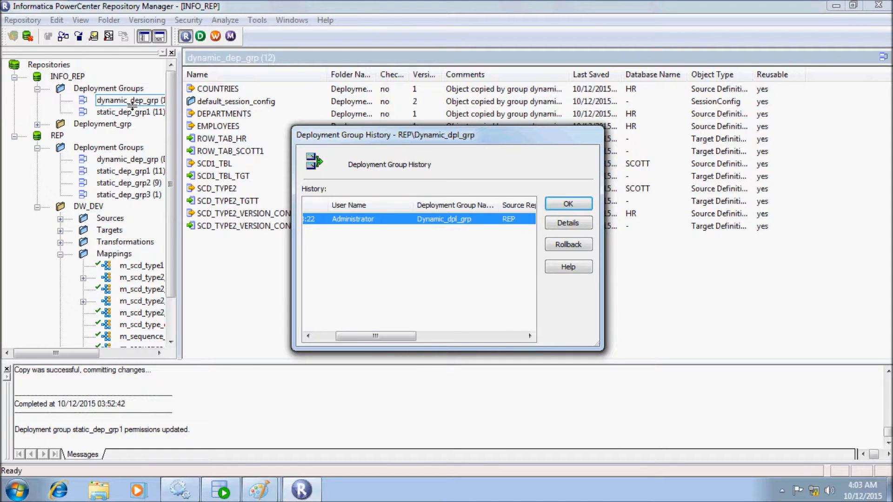
Roll back the recorded deployment of Dynamic_dpl_grp from REP and close the deployment history windows
click(568, 244)
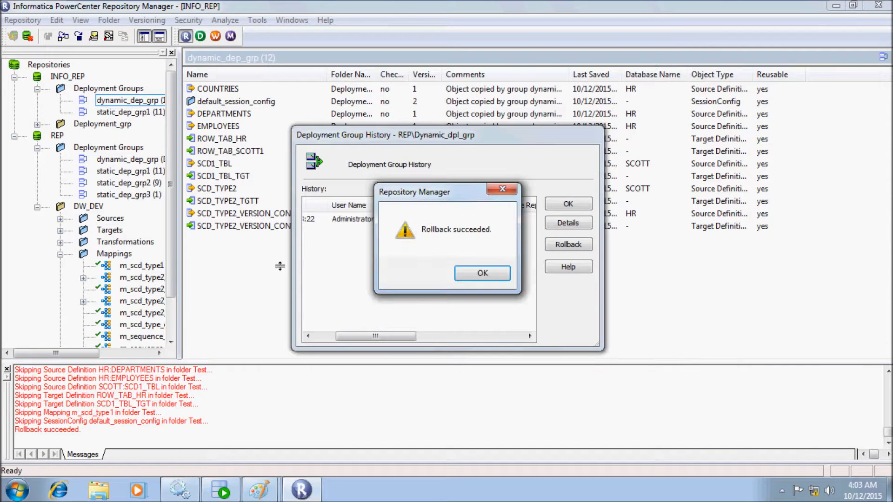
click(461, 270)
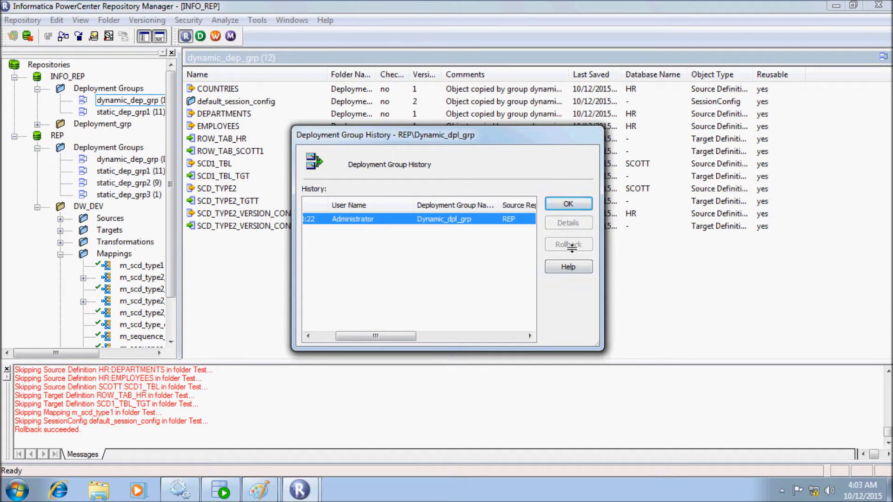
click(579, 207)
click(578, 206)
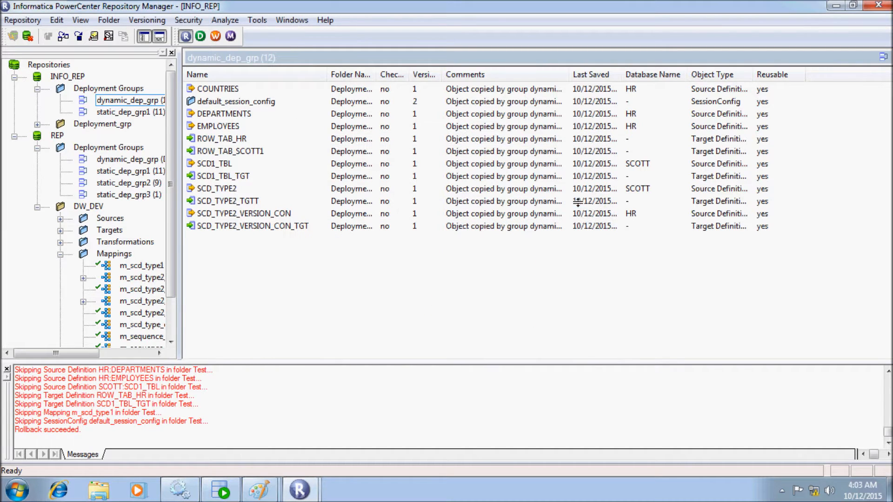
mouse_move(63, 352)
mouse_down()
mouse_move(84, 352)
mouse_move(62, 352)
mouse_up()
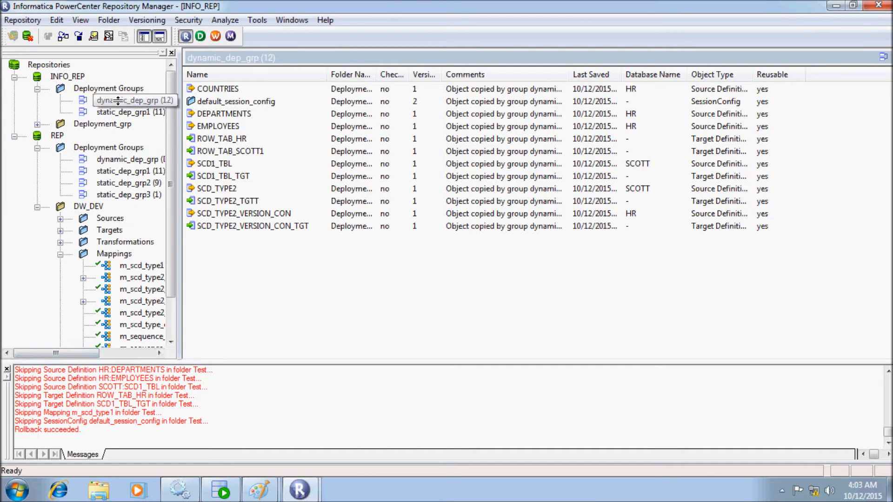